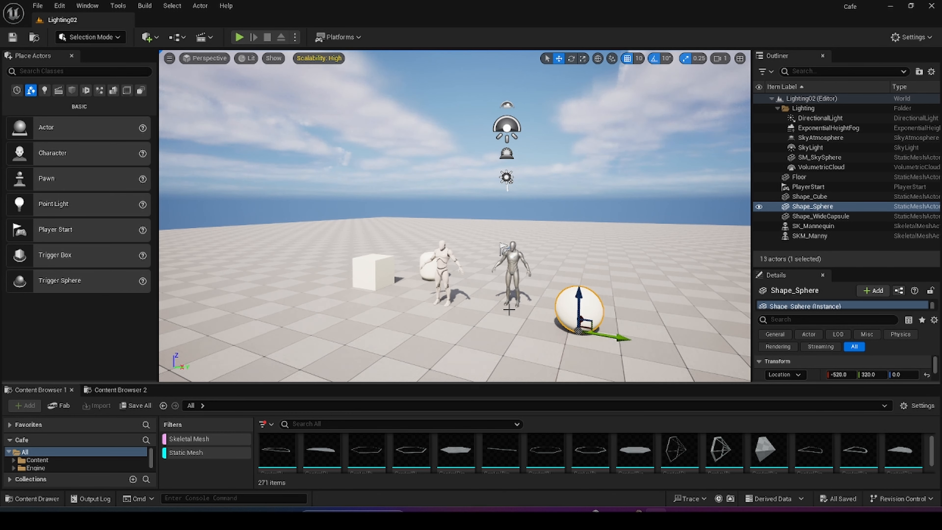
Look over the shapes and mannequins in the lit scene from several viewpoints
key("a")
right_click_drag(509, 309, 510, 309)
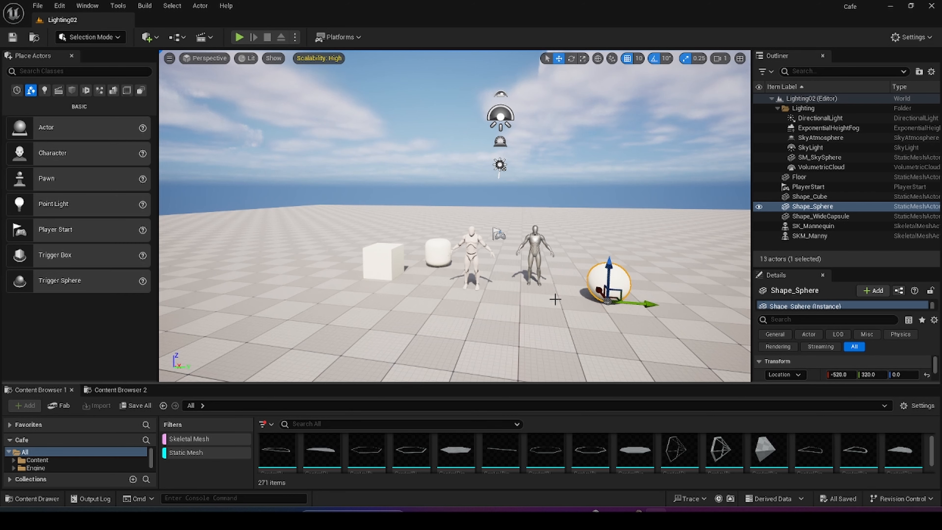
right_click_drag(549, 303, 505, 310)
key("d")
key("w")
key("a")
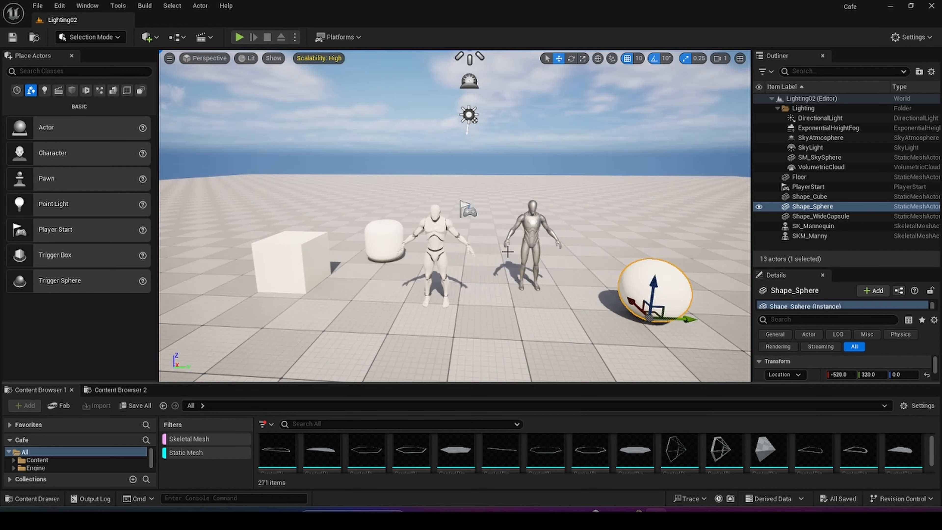
right_click_drag(419, 275, 419, 274)
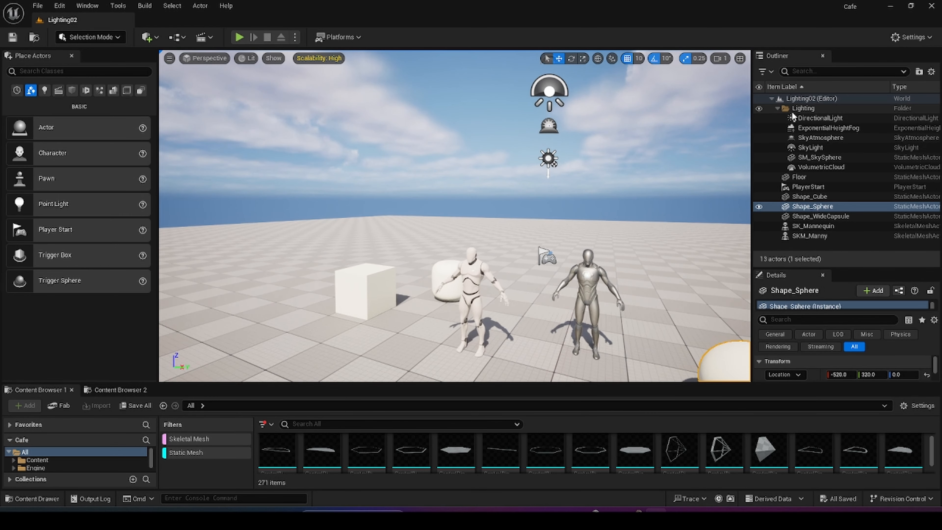
Delete all six actors in the Lighting folder, from DirectionalLight to VolumetricCloud, and the PlayerStart actor
left_click(810, 116)
left_click(816, 168, "shift")
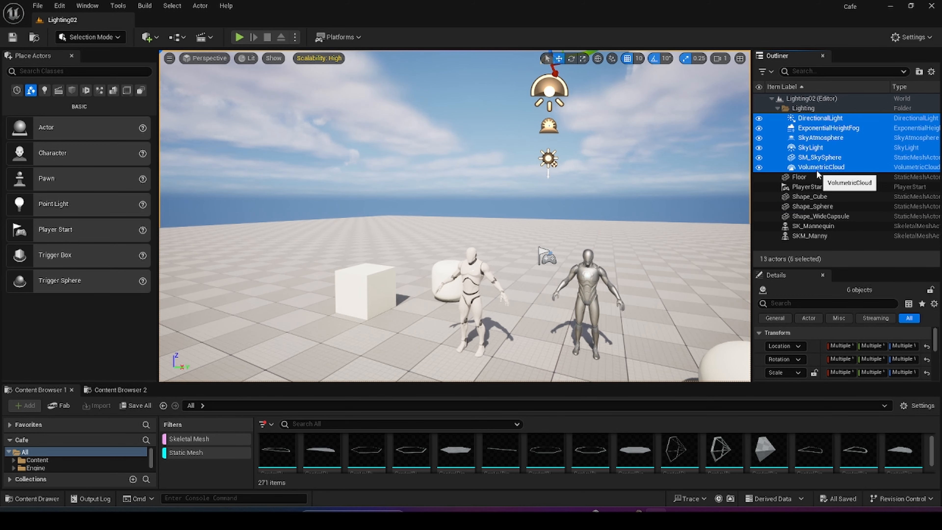
key("Delete")
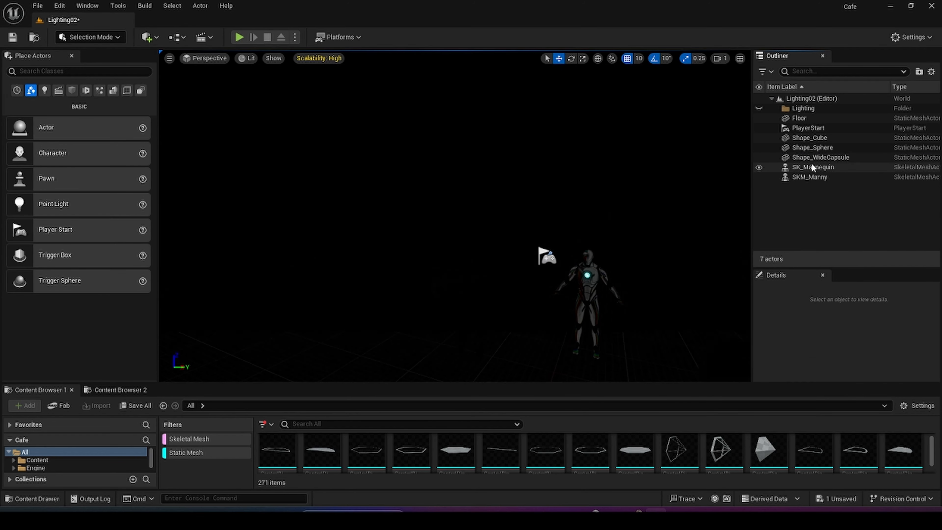
left_click(817, 128)
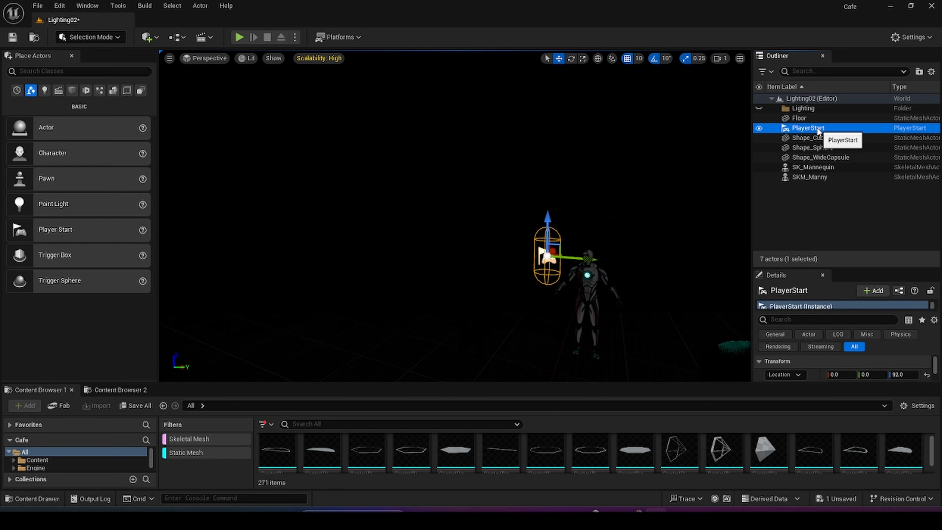
key("Delete")
Examine the metallic mannequin and its glowing chest emblem in the unlit scene, up close and from farther away
right_click_drag(473, 274, 408, 291)
scroll(473, 271, "up", 5)
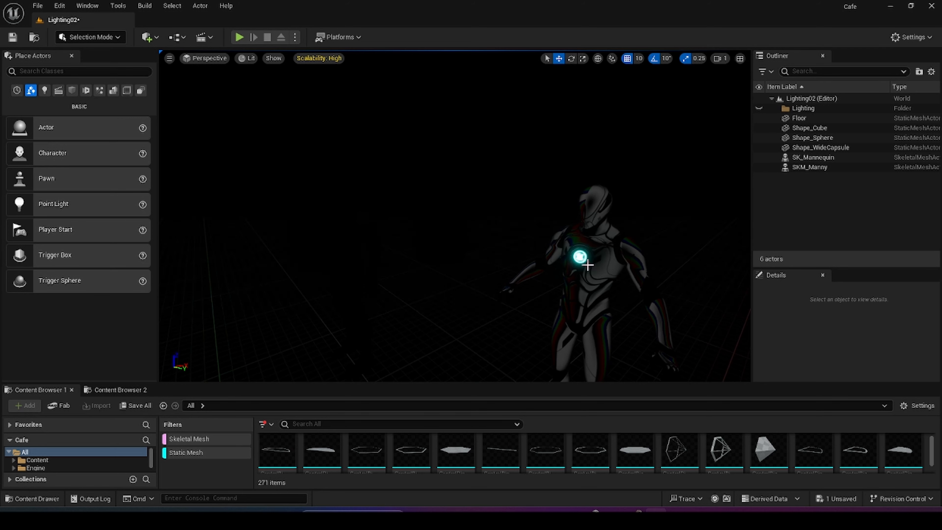
mouse_move(544, 285)
right_mouse_down()
mouse_move(601, 285)
mouse_move(556, 286)
right_mouse_up()
scroll(556, 286, "up", 4)
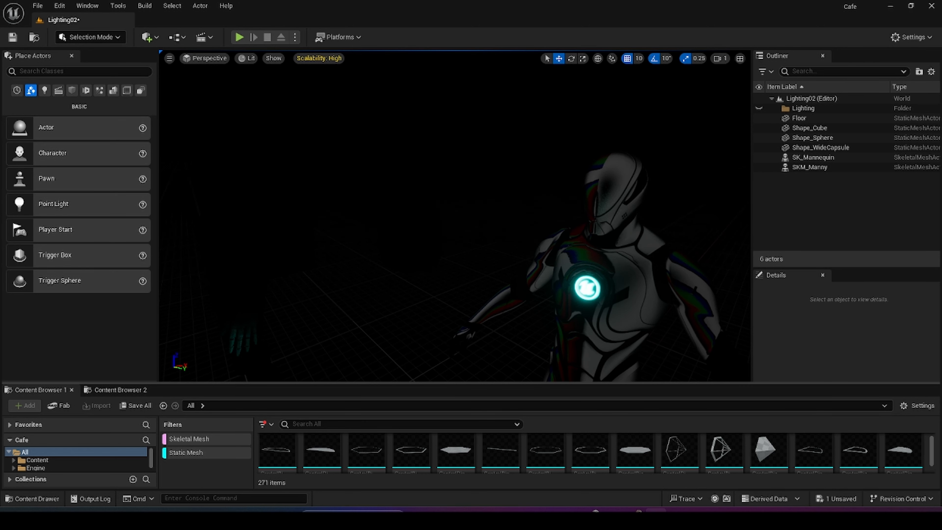
right_click_drag(418, 340, 418, 341)
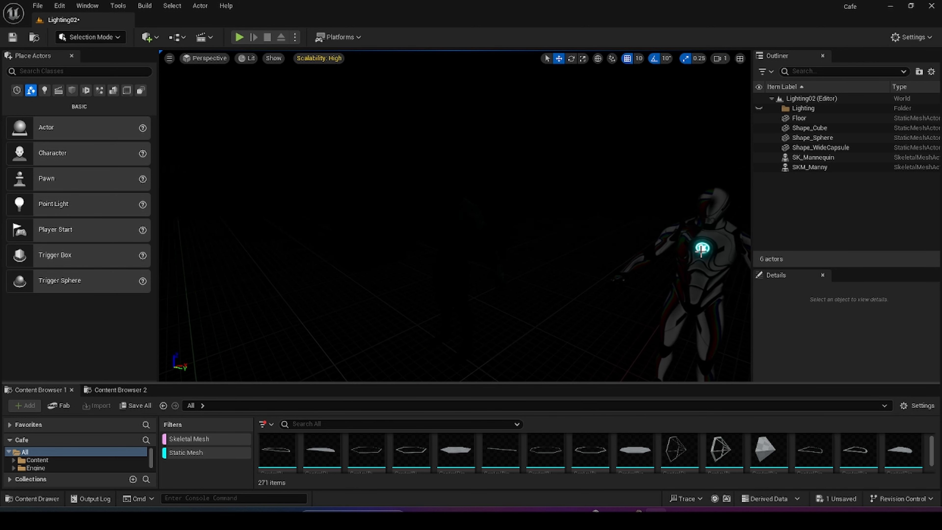
right_click_drag(589, 279, 589, 279)
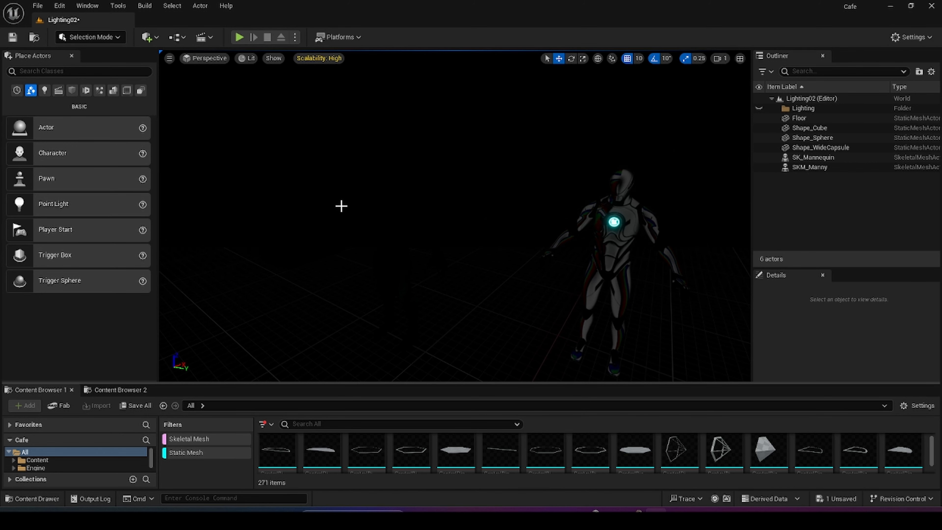
right_click_drag(560, 222, 560, 222)
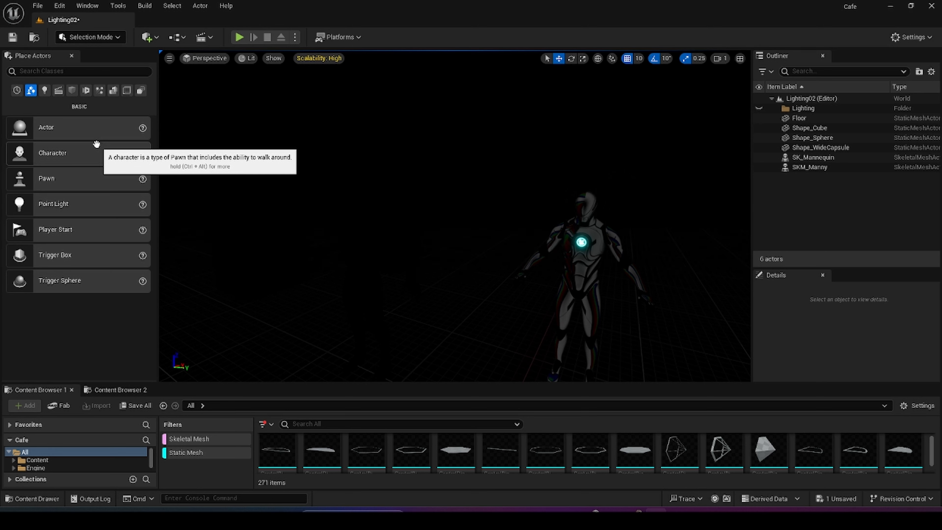
left_click(91, 9)
mouse_move(117, 324)
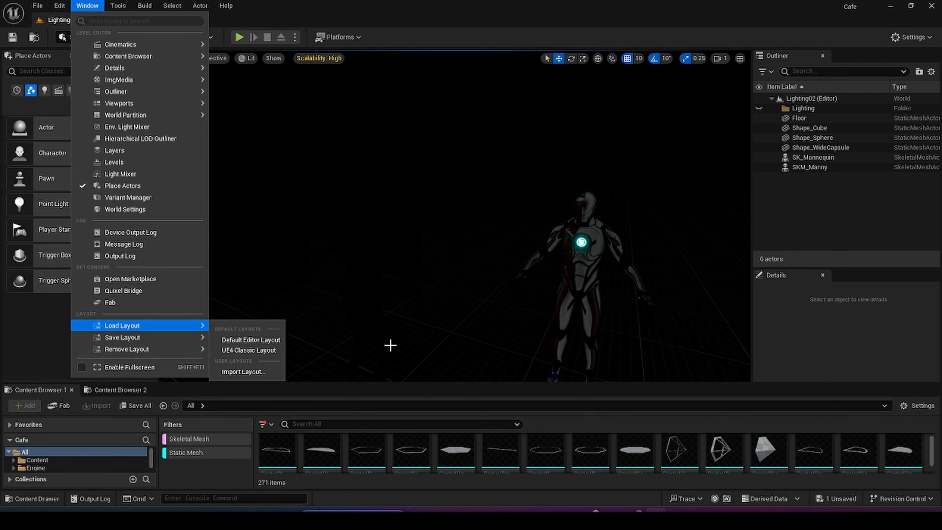
left_click_drag(384, 382, 382, 374)
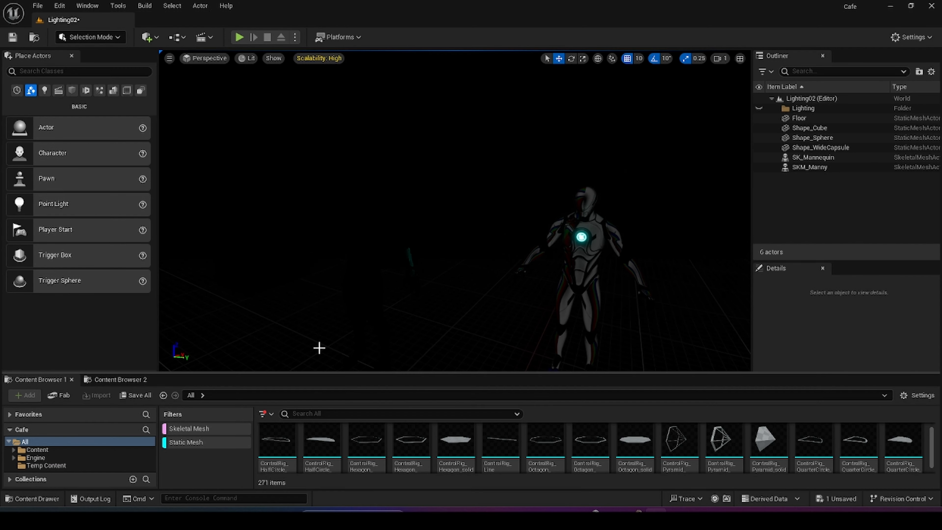
Place a directional light above the floor near the cube, at about X -500, Y -330, Z 210
left_click(44, 91)
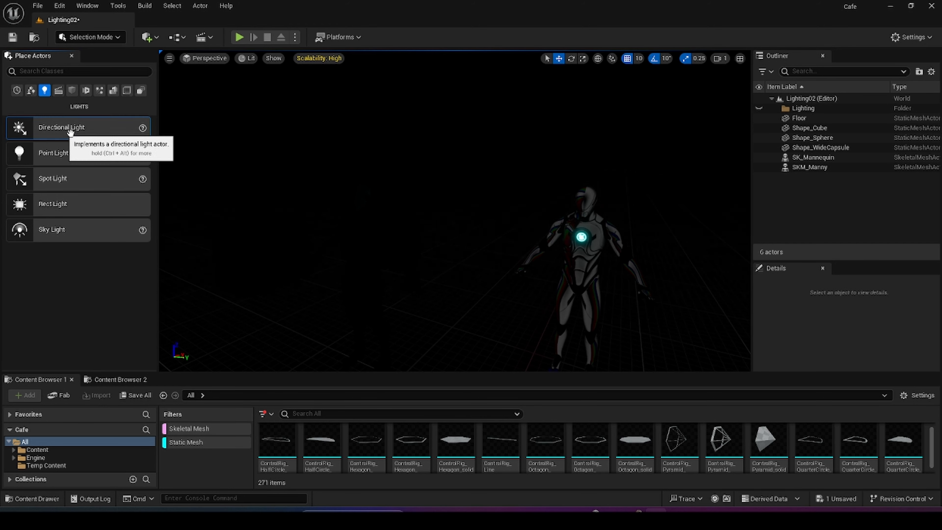
left_click_drag(74, 127, 201, 127)
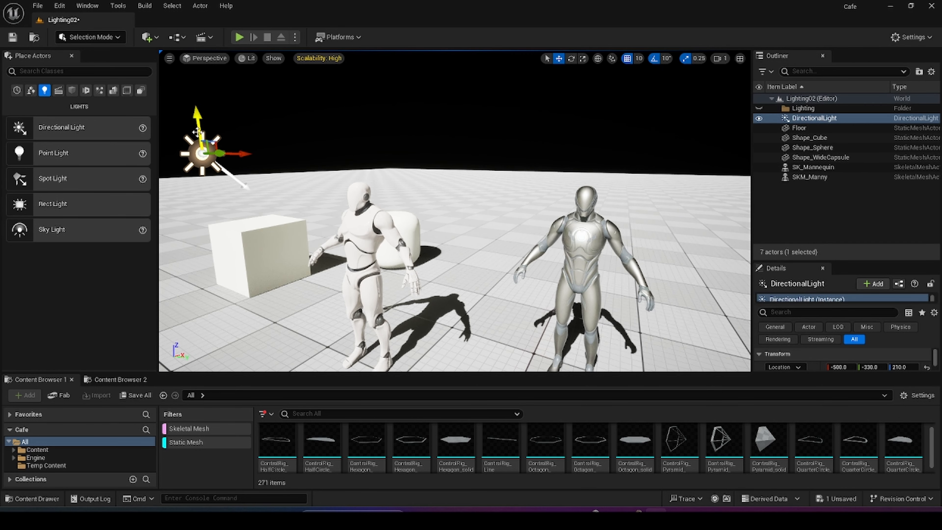
right_click_drag(253, 210, 289, 212)
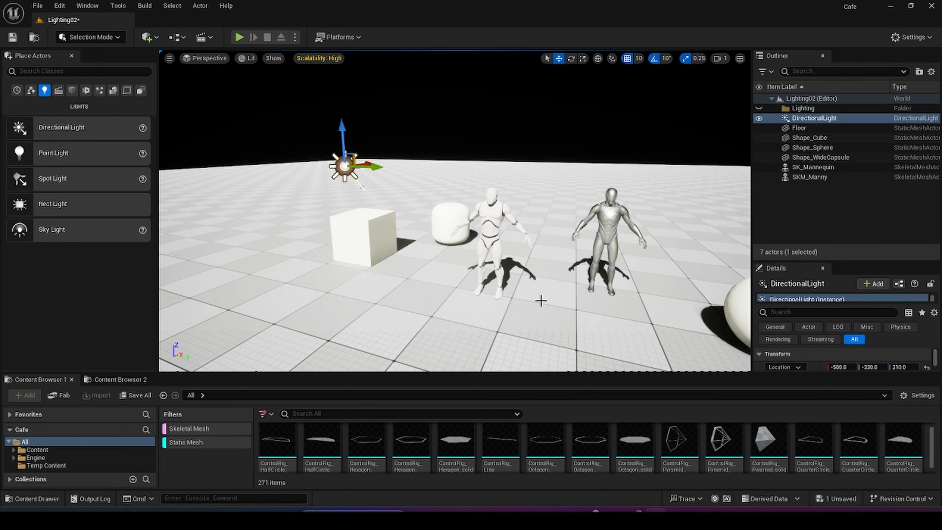
Rotate the directional light to change the shadow direction and inspect the cube's and capsule's shadows up close
key("e")
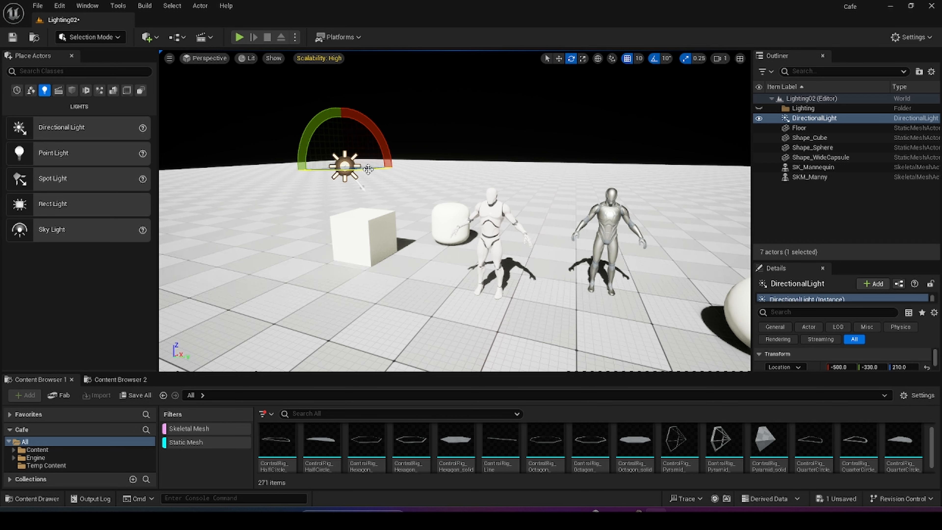
mouse_move(361, 174)
left_mouse_down()
mouse_move(357, 184)
mouse_move(345, 175)
mouse_move(406, 169)
mouse_move(352, 174)
mouse_move(370, 187)
left_mouse_up()
key("w")
mouse_move(370, 187)
right_mouse_down()
mouse_move(382, 238)
mouse_move(370, 163)
mouse_move(376, 187)
right_mouse_up()
right_click_drag(340, 253, 340, 254)
key("s")
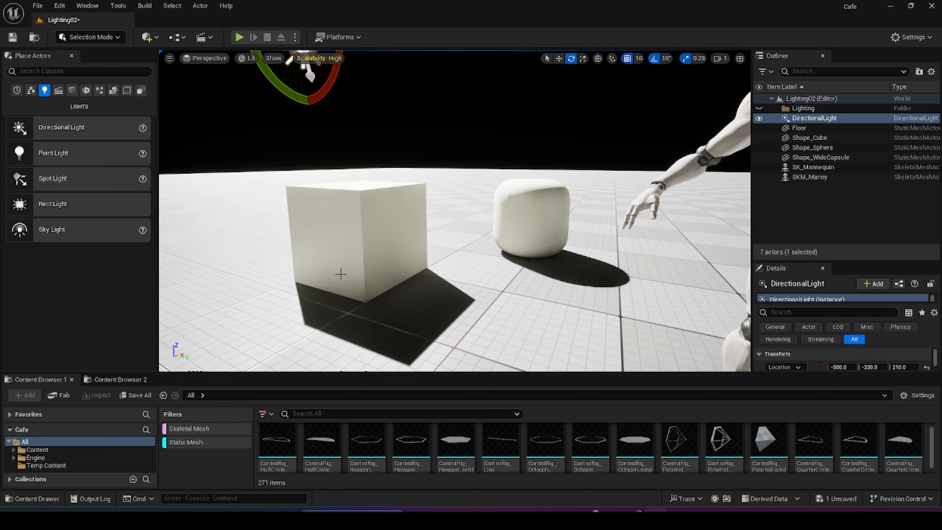
Search the project settings for "lumen" to check the global illumination and reflection methods, and close the settings
left_click(907, 38)
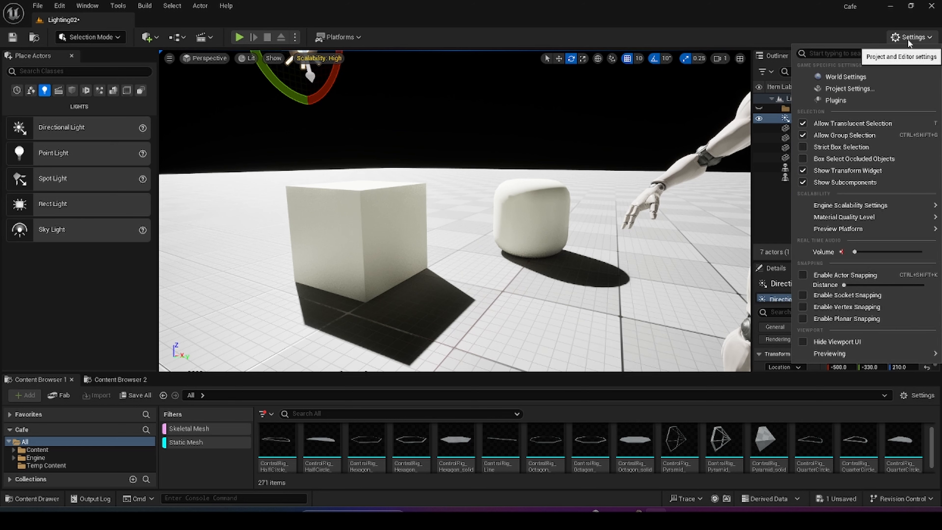
left_click(832, 92)
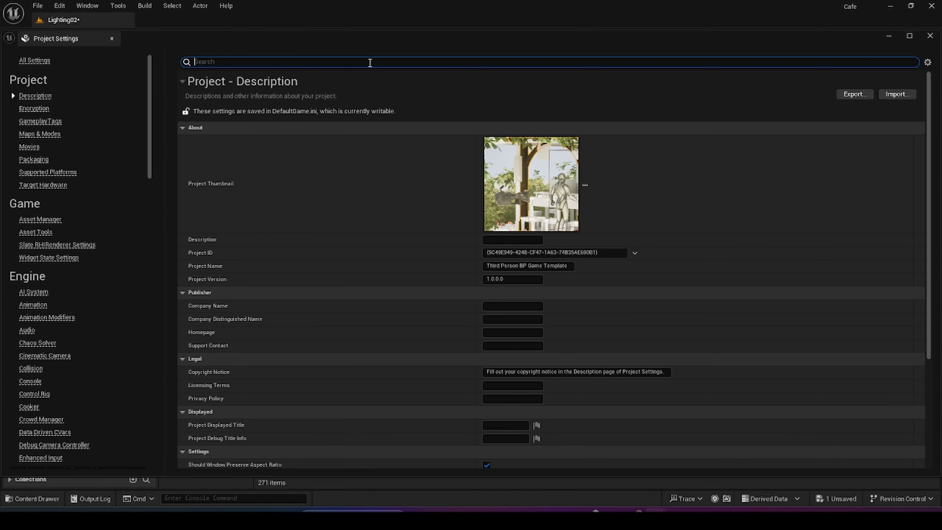
type("lumen")
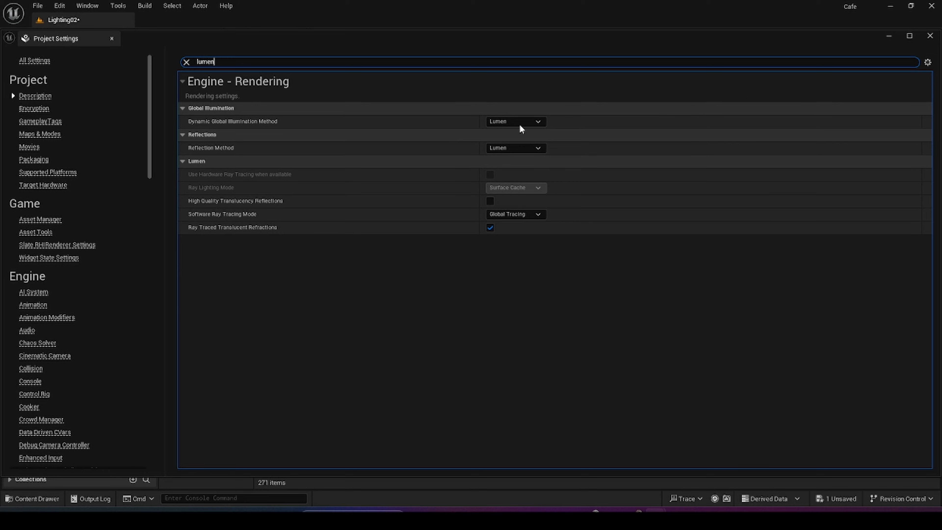
left_click(930, 36)
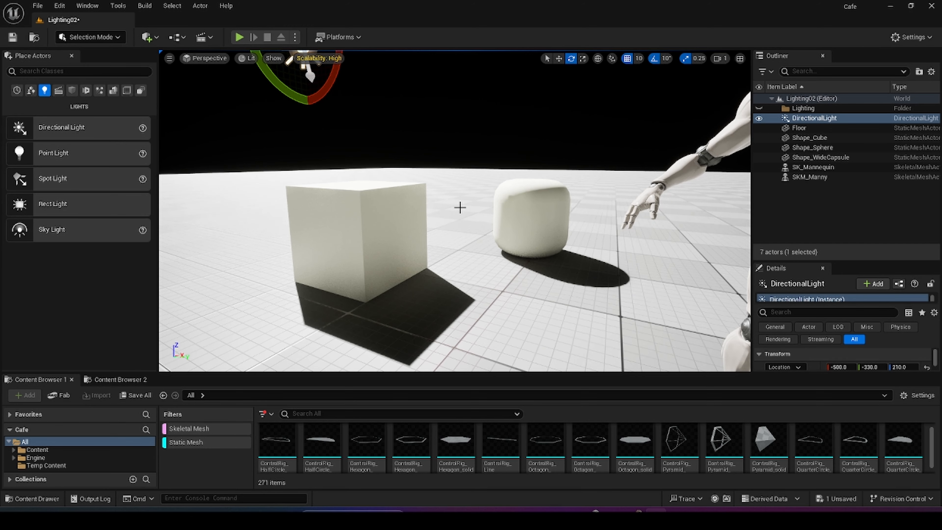
Rotate the directional light about its vertical axis to about 110°
key("s")
right_click_drag(460, 207, 349, 169)
key("w")
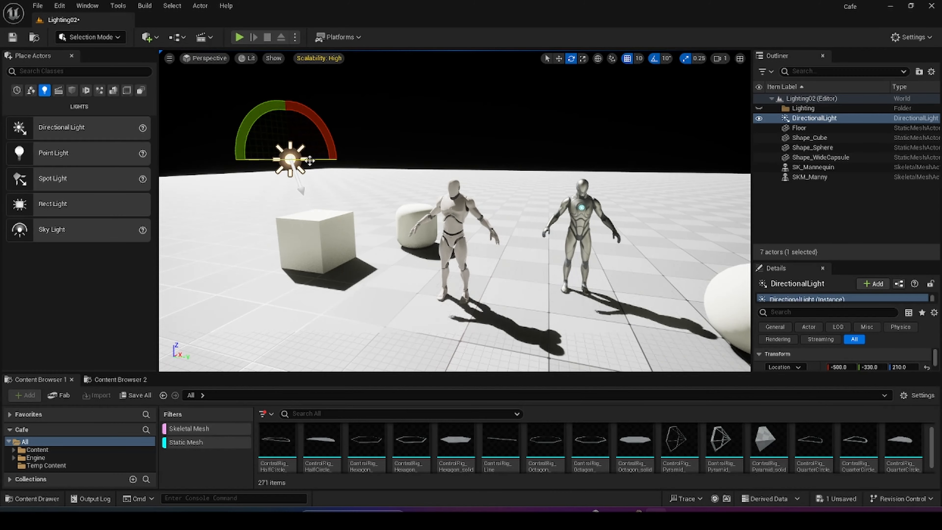
left_click_drag(310, 160, 330, 162)
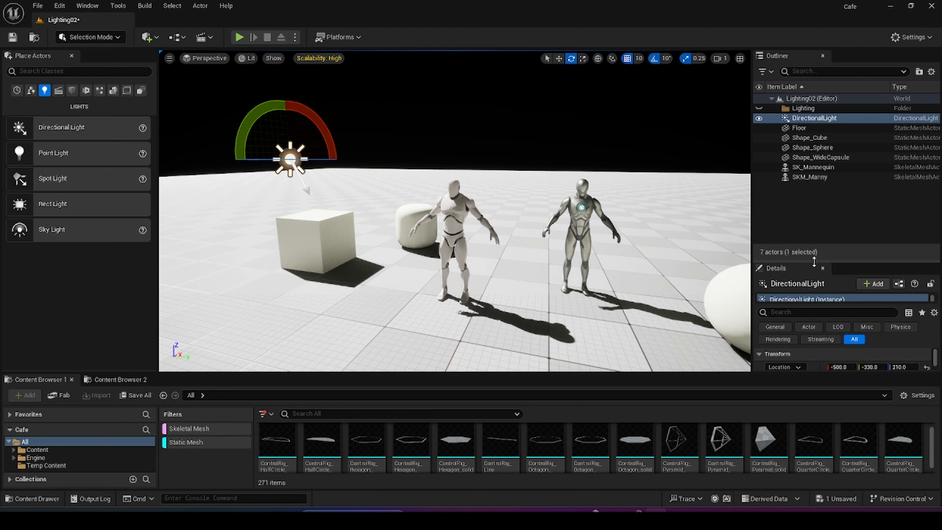
Try a higher intensity on the directional light and reset it to the default
left_click_drag(813, 261, 814, 171)
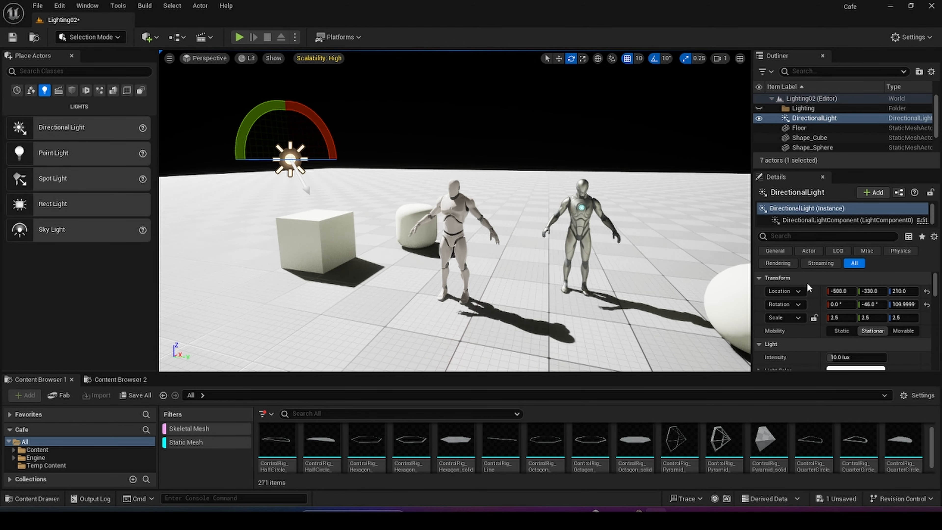
scroll(811, 291, "down", 2)
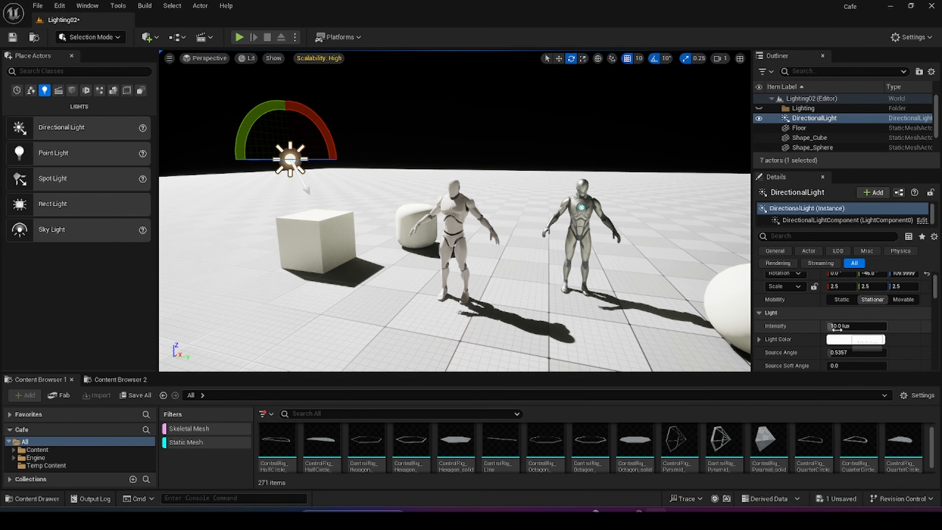
mouse_move(837, 327)
left_mouse_down()
mouse_move(828, 327)
mouse_move(838, 326)
left_mouse_up()
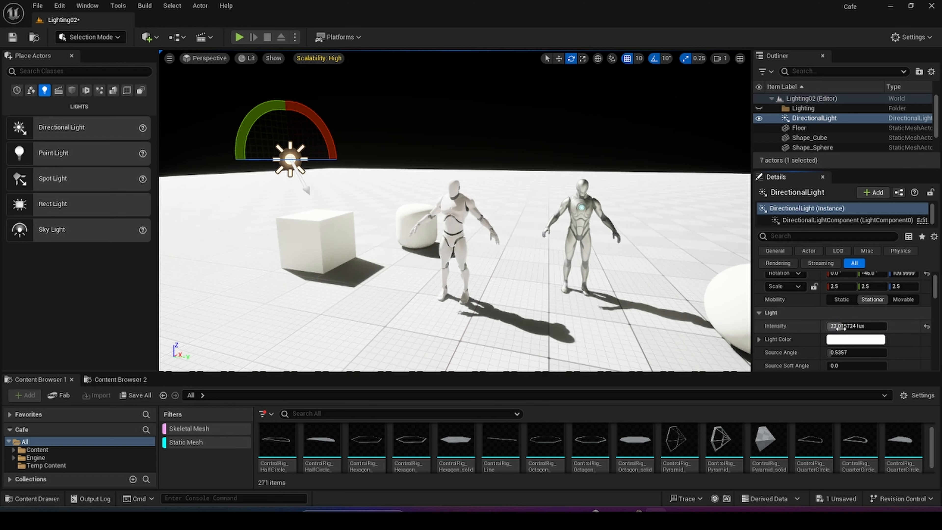
left_click(926, 326)
left_click_drag(728, 338, 678, 314)
left_click(816, 490)
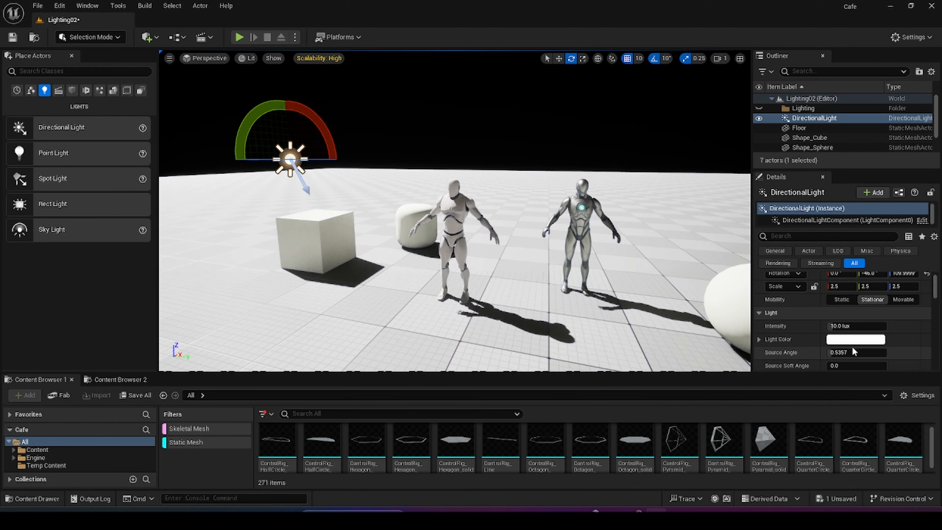
Shrink the Content Browser to enlarge the viewport and light properties, and inspect the directional light's effect from near and far
scroll(853, 327, "down", 3)
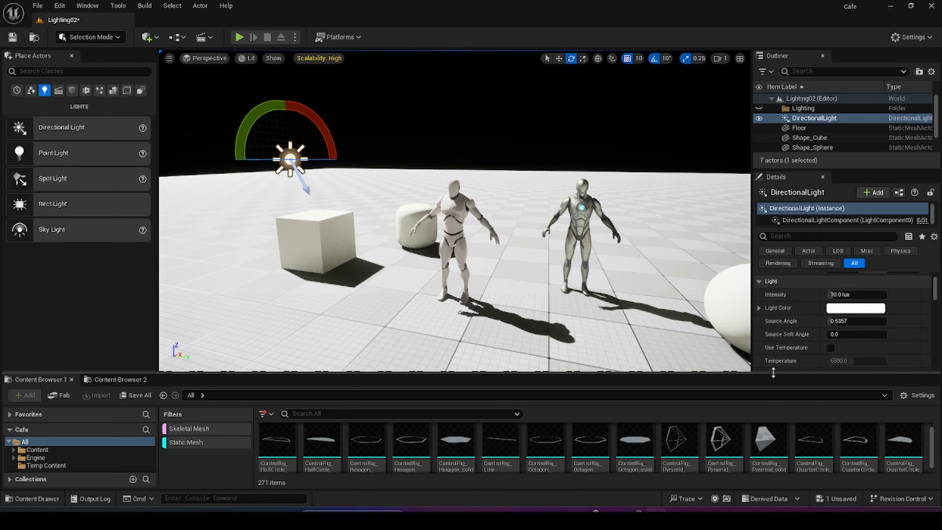
left_click_drag(773, 373, 765, 404)
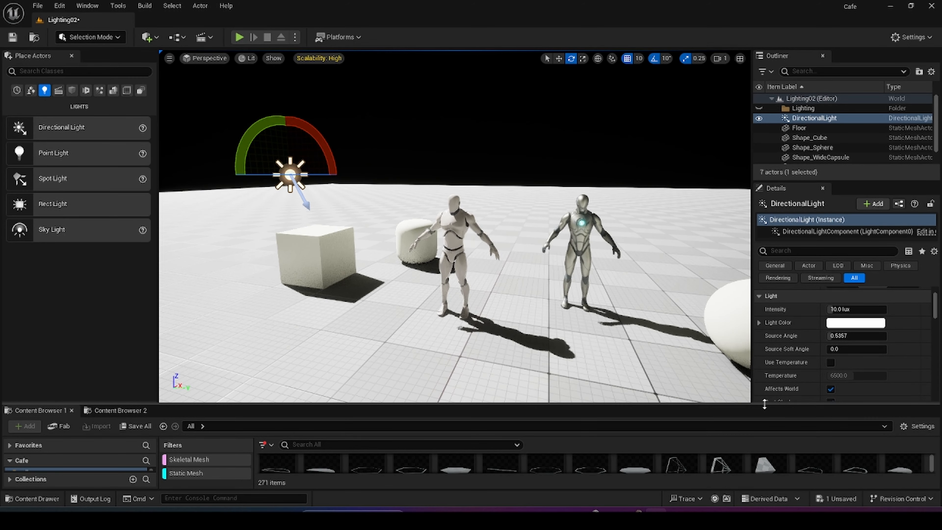
mouse_move(493, 304)
right_mouse_down()
mouse_move(519, 309)
mouse_move(493, 305)
right_mouse_up()
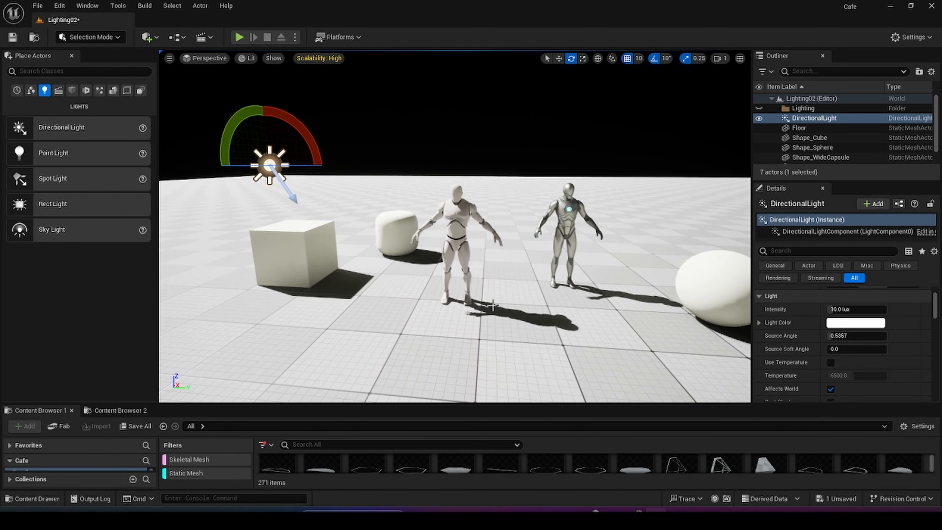
key("w")
right_click_drag(391, 279, 387, 307)
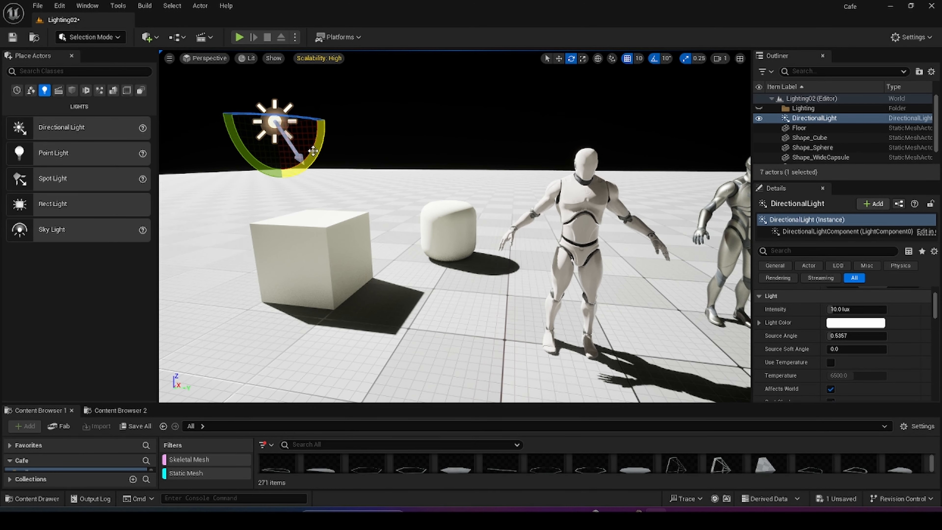
mouse_move(314, 151)
left_mouse_down()
mouse_move(306, 165)
mouse_move(314, 151)
left_mouse_up()
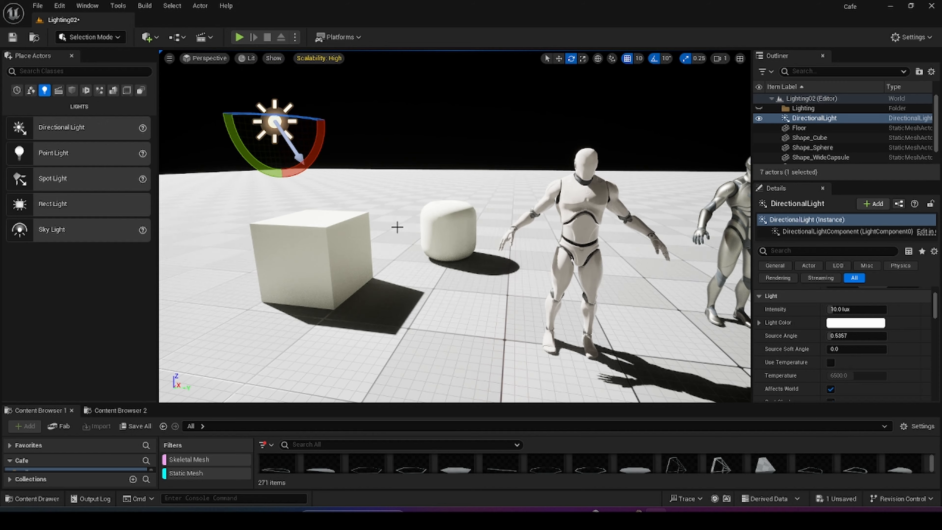
key("s")
mouse_move(397, 227)
right_mouse_down()
mouse_move(385, 223)
mouse_move(397, 223)
right_mouse_up()
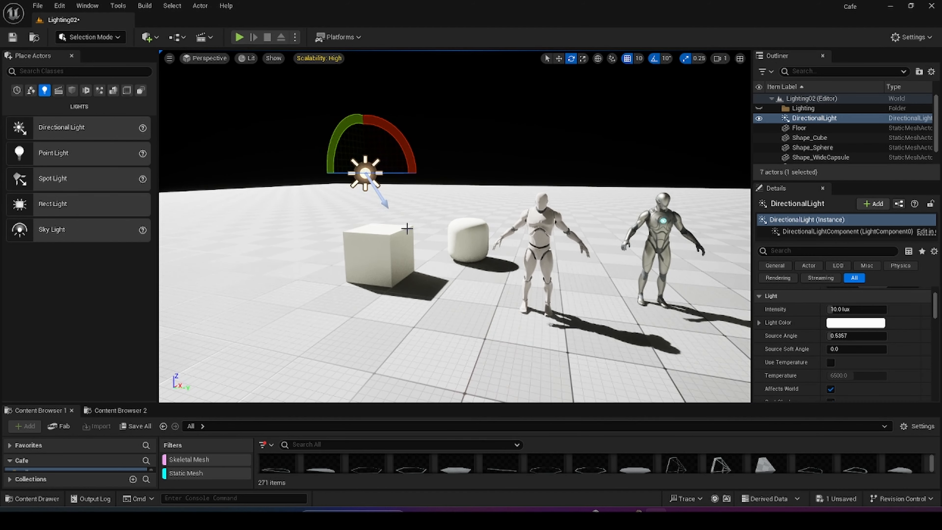
Replace the directional light with a point light placed in front of the cube
key("Delete")
left_click_drag(80, 153, 396, 256)
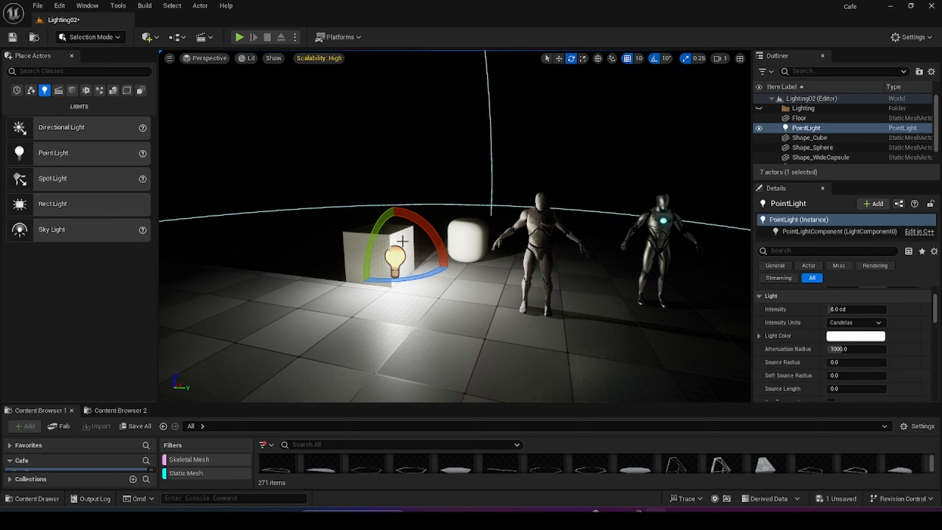
Raise the point light above the cube and settle it at about X -490, Y -300, Z 270
left_click_drag(392, 223, 412, 89)
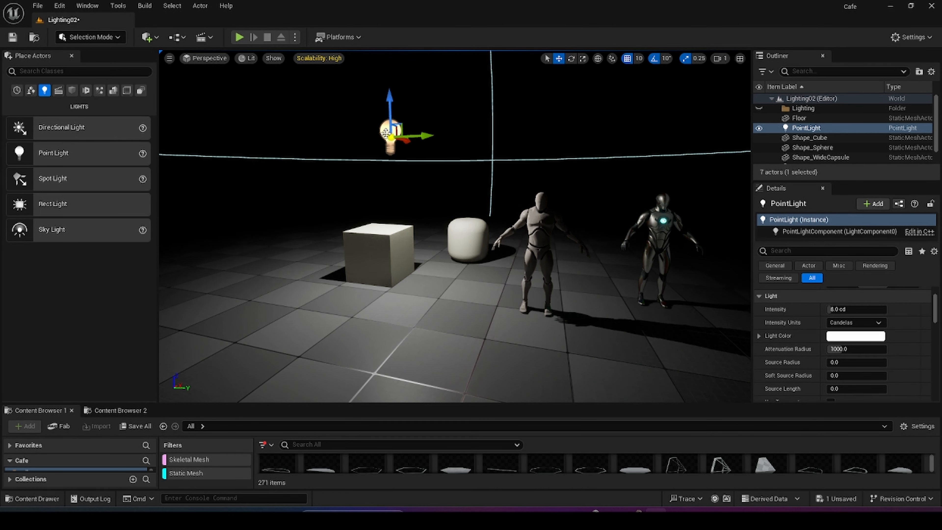
left_click_drag(427, 133, 626, 128)
left_click_drag(617, 209, 432, 205)
key("d")
right_click_drag(433, 205, 402, 193)
left_click_drag(406, 188, 402, 227)
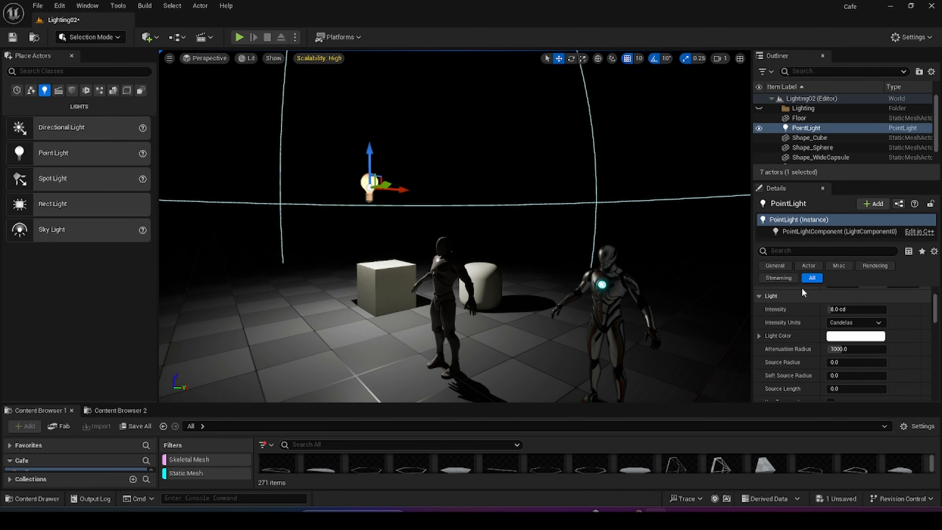
Filter the point light's details to the General properties and set its mobility to Movable
left_click(777, 267)
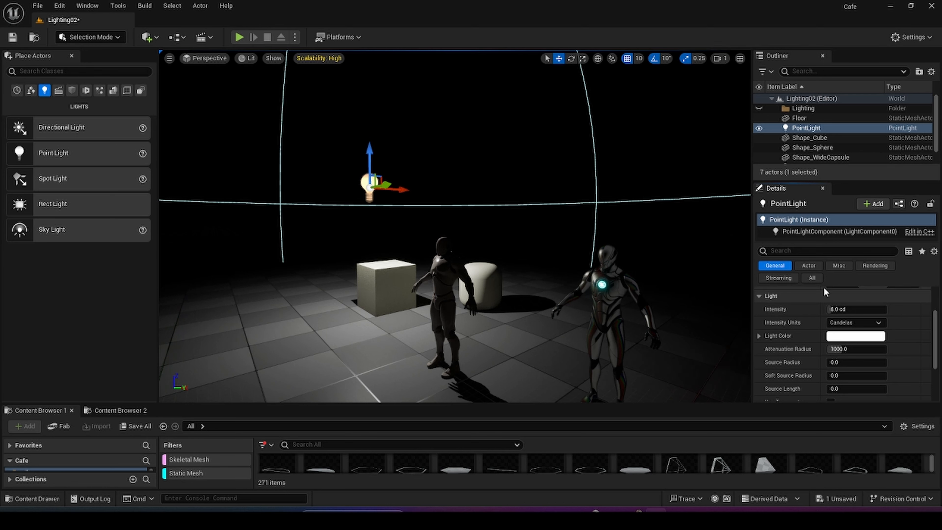
scroll(822, 305, "up", 3)
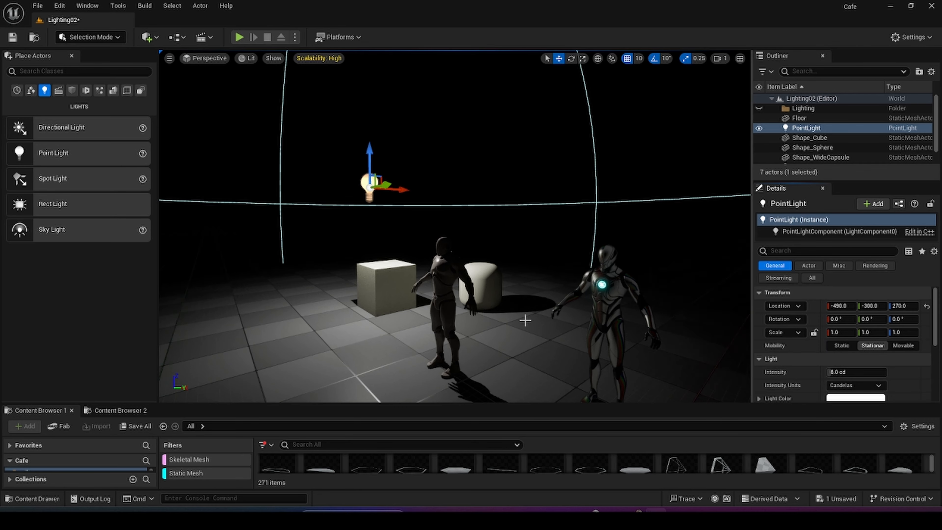
key("a")
right_click_drag(526, 318, 526, 317)
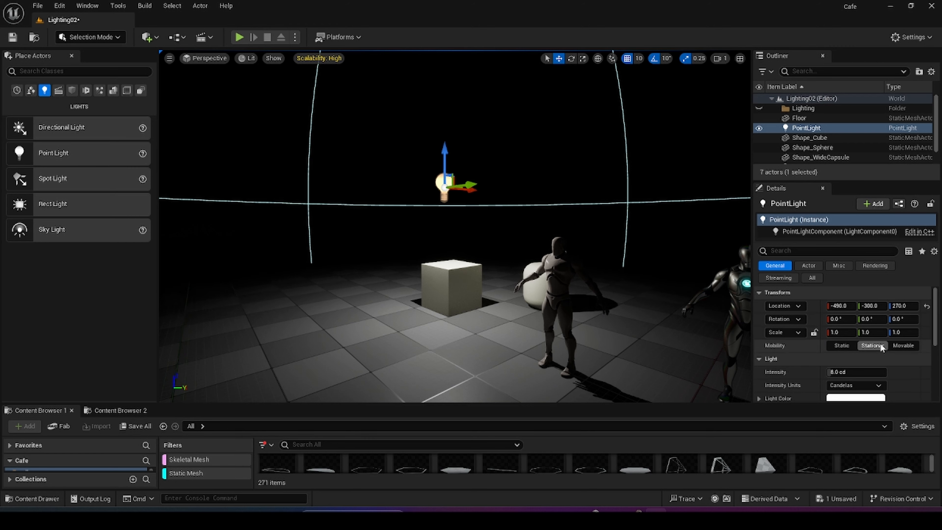
left_click(900, 346)
Shift the point light along the Y axis to -370
right_click_drag(503, 220, 519, 227)
right_click_drag(475, 202, 475, 202)
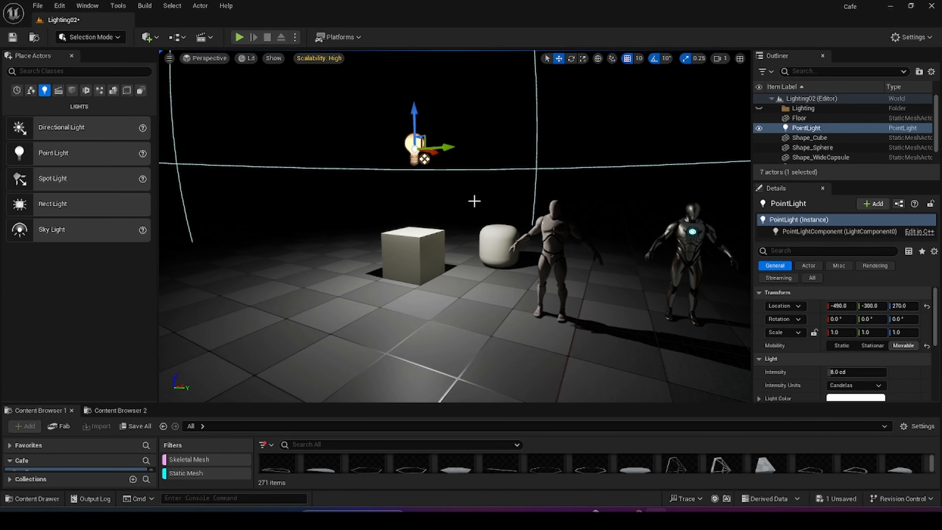
left_click_drag(431, 153, 415, 203)
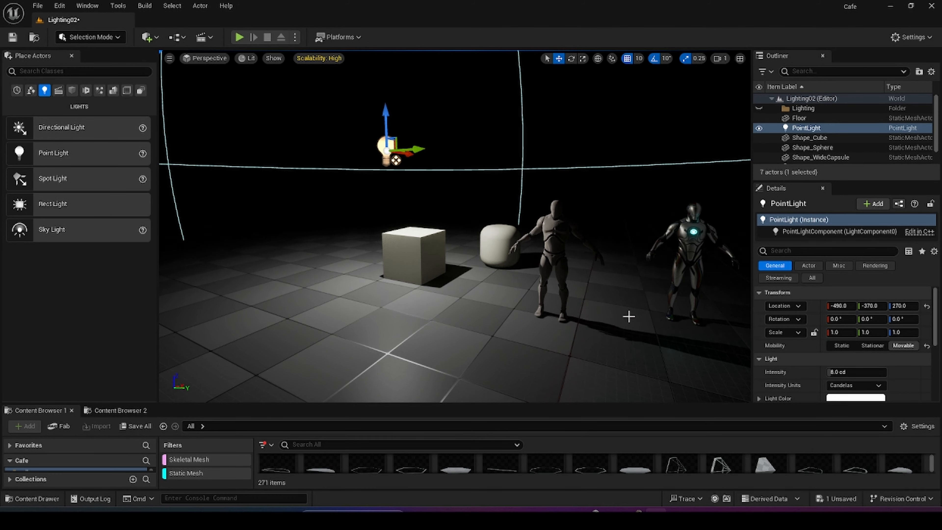
Try Static mobility on the point light, inspect the scene, and set it back to Movable
left_click(842, 345)
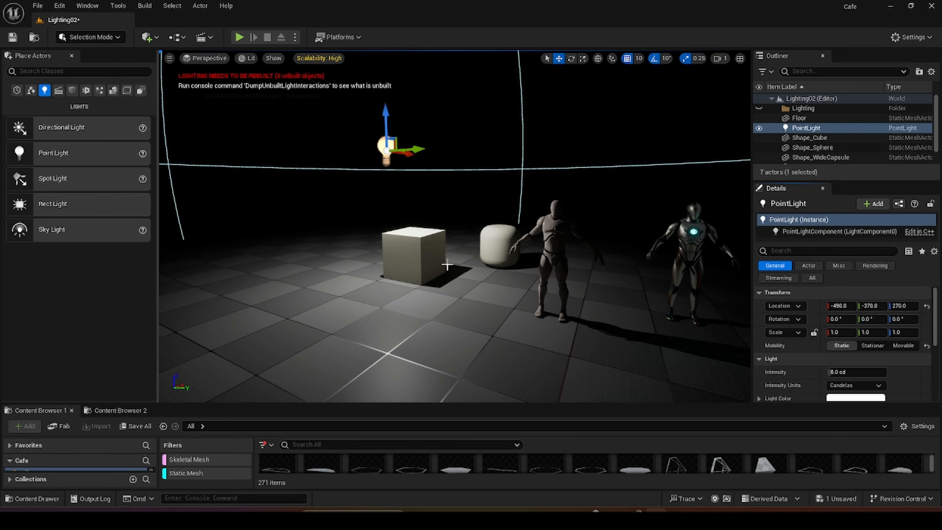
right_click_drag(486, 292, 526, 292)
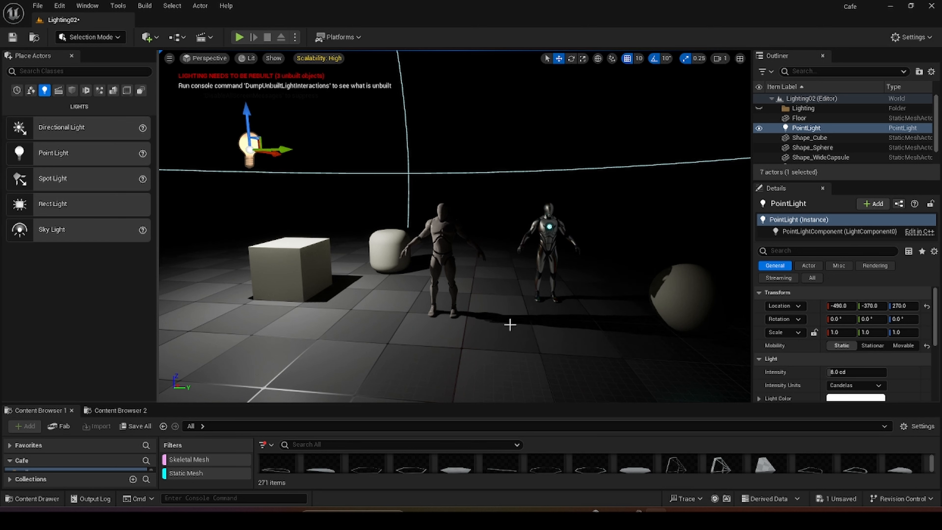
right_click_drag(453, 296, 439, 291)
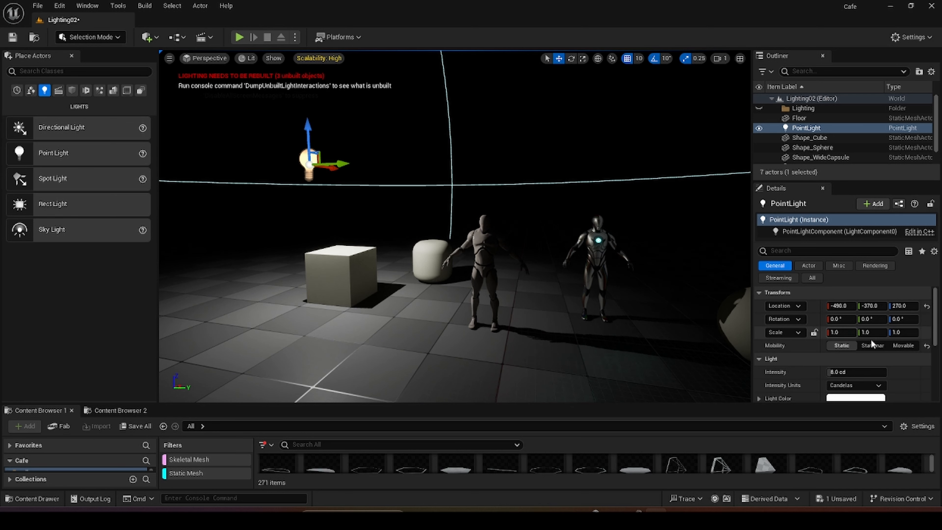
left_click(903, 345)
right_click_drag(378, 211, 369, 210)
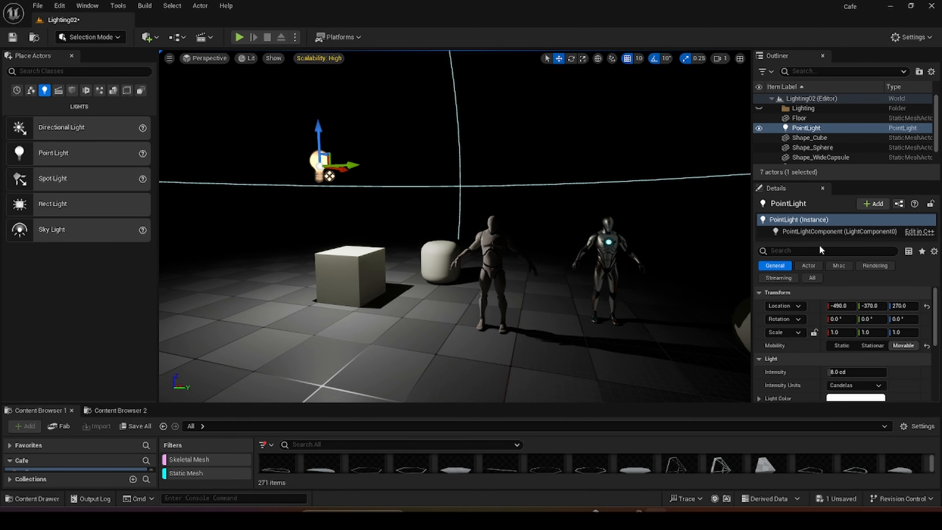
Enlarge the point light's property list and raise its intensity to about 24.2 cd
left_click_drag(819, 243, 819, 211)
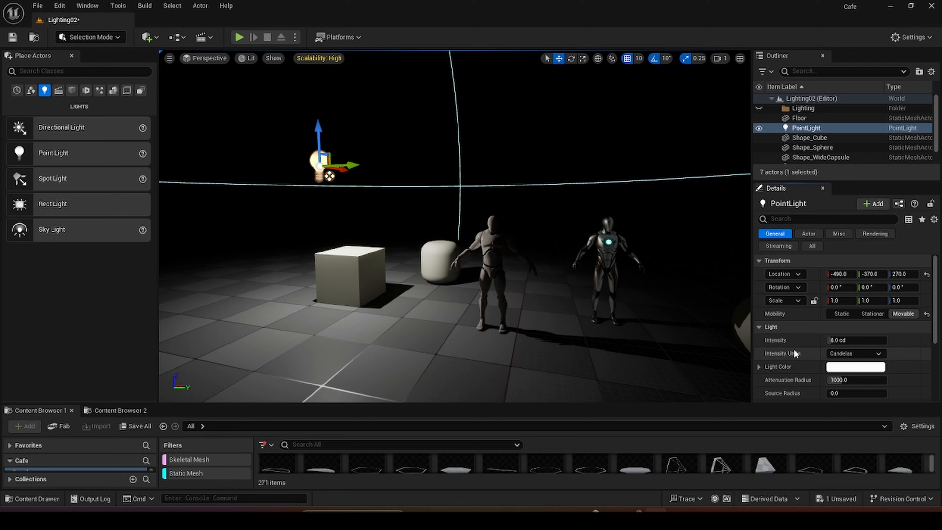
left_click_drag(835, 340, 837, 340)
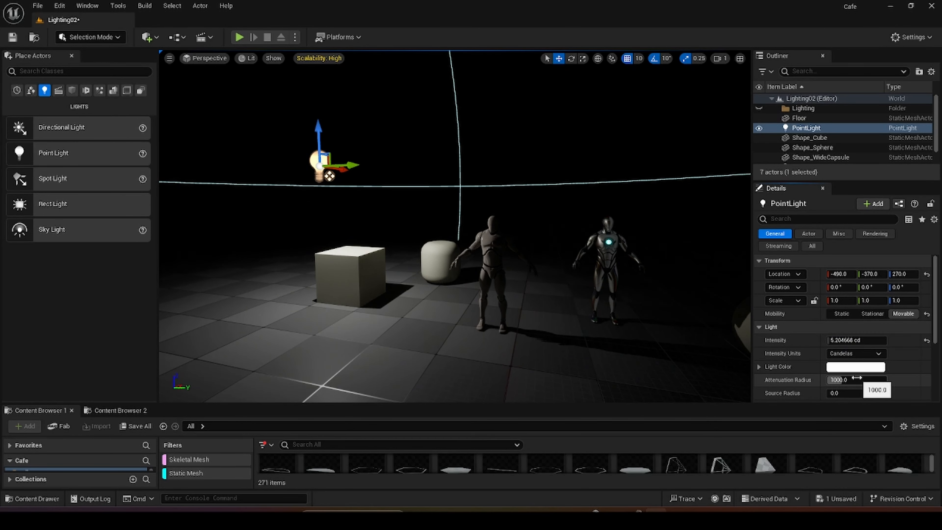
scroll(852, 376, "down", 1)
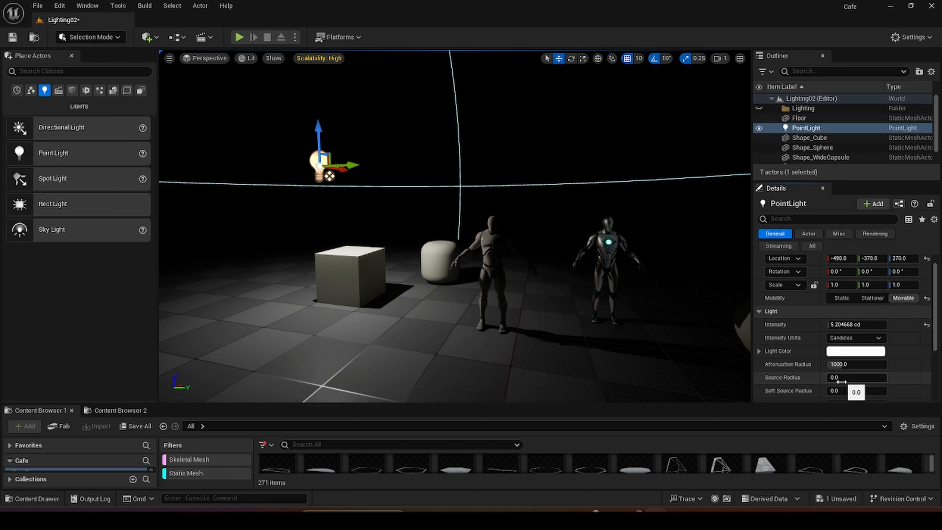
scroll(846, 337, "up", 1)
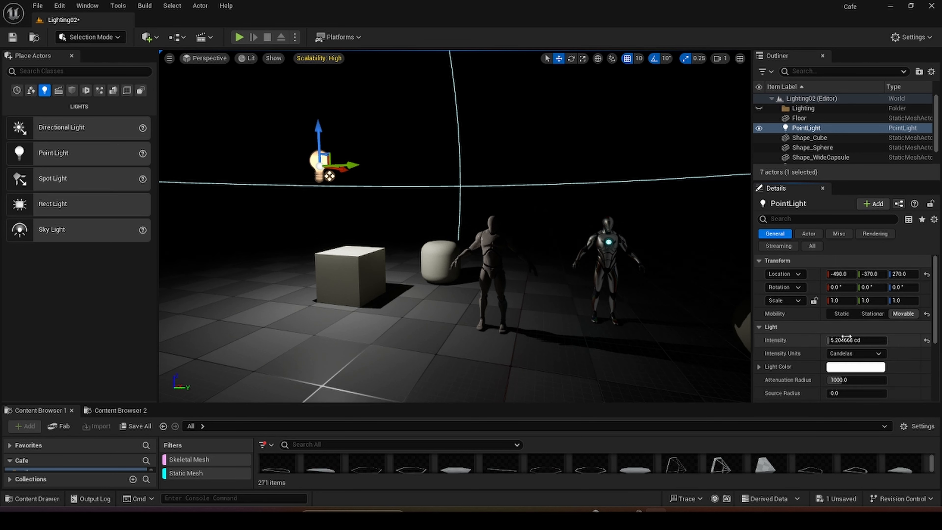
left_click_drag(843, 340, 882, 340)
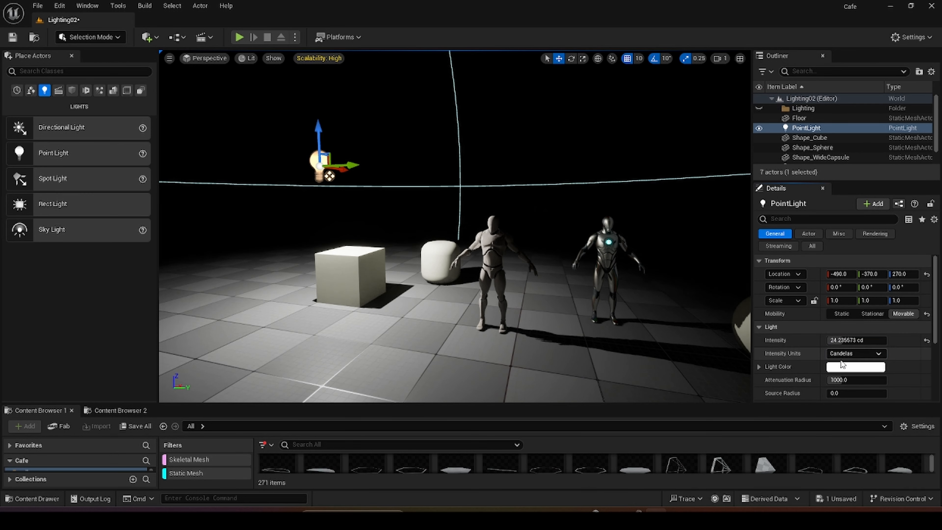
Try a different light colour on the point light and discard it
left_click(849, 366)
left_click_drag(694, 321, 670, 315)
left_click(813, 486)
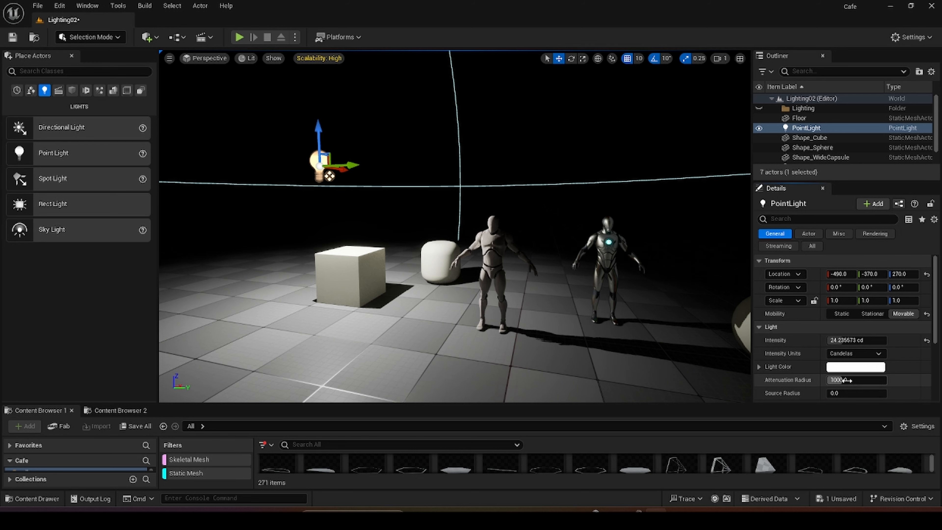
Test the point light's attenuation radius at about 466, and set it to about 647
left_click_drag(845, 379, 816, 379)
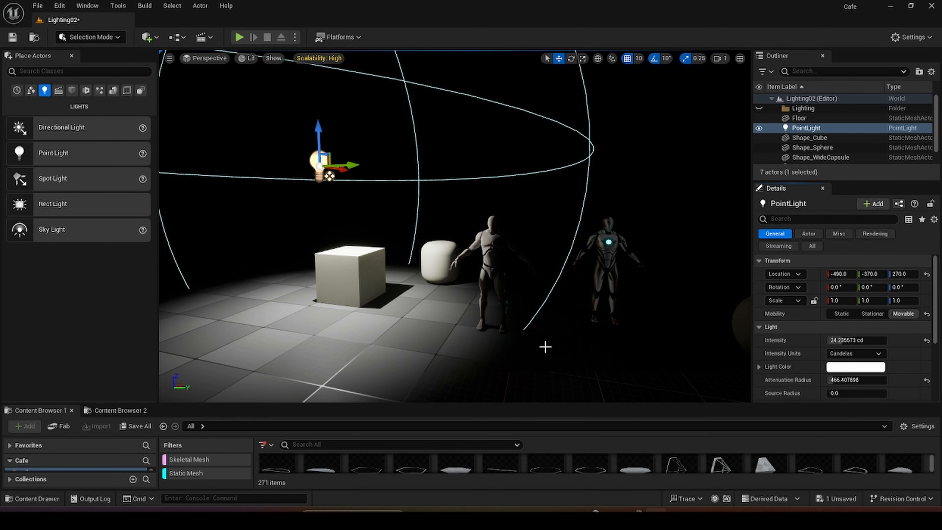
right_click_drag(377, 250, 326, 226)
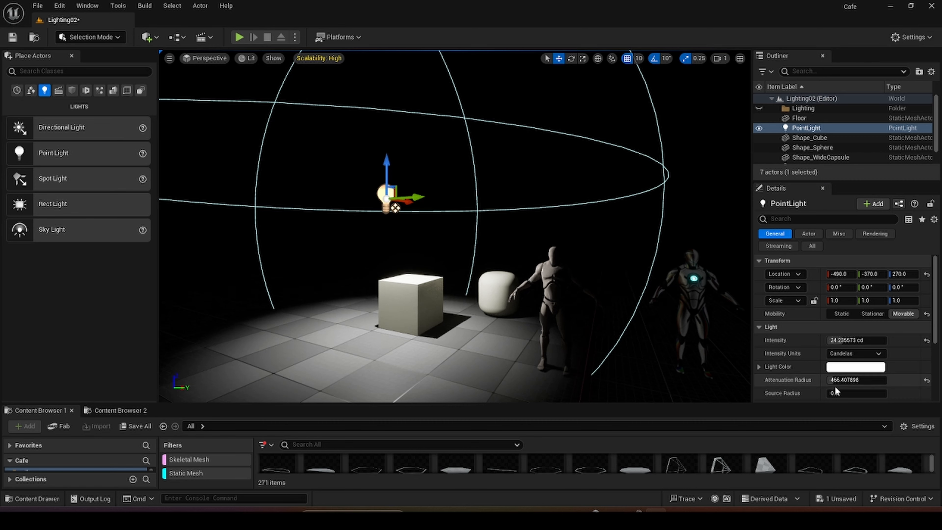
mouse_move(833, 380)
left_mouse_down()
mouse_move(883, 380)
mouse_move(832, 380)
left_mouse_up()
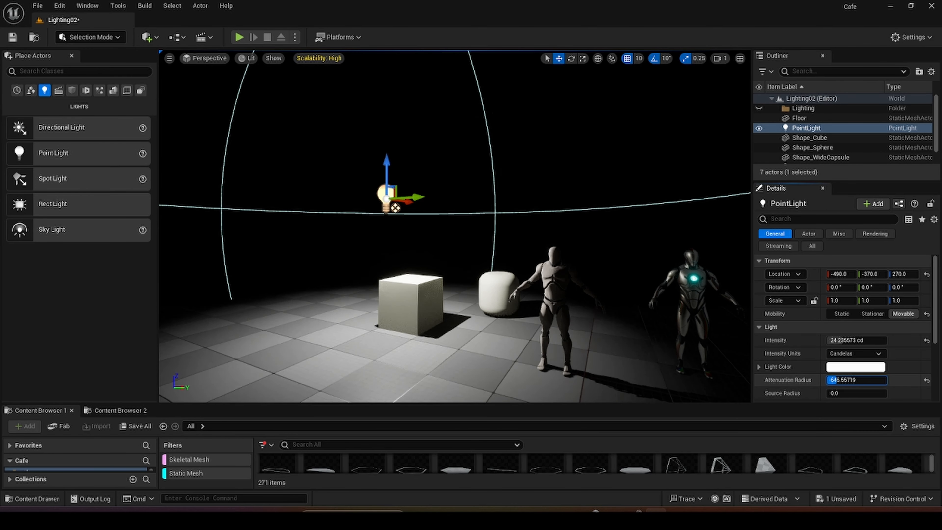
mouse_move(359, 275)
right_mouse_down()
mouse_move(359, 260)
mouse_move(367, 264)
right_mouse_up()
Replace the point light with a spot light above the cube at a height of 400
key("Delete")
left_click_drag(61, 185, 441, 160)
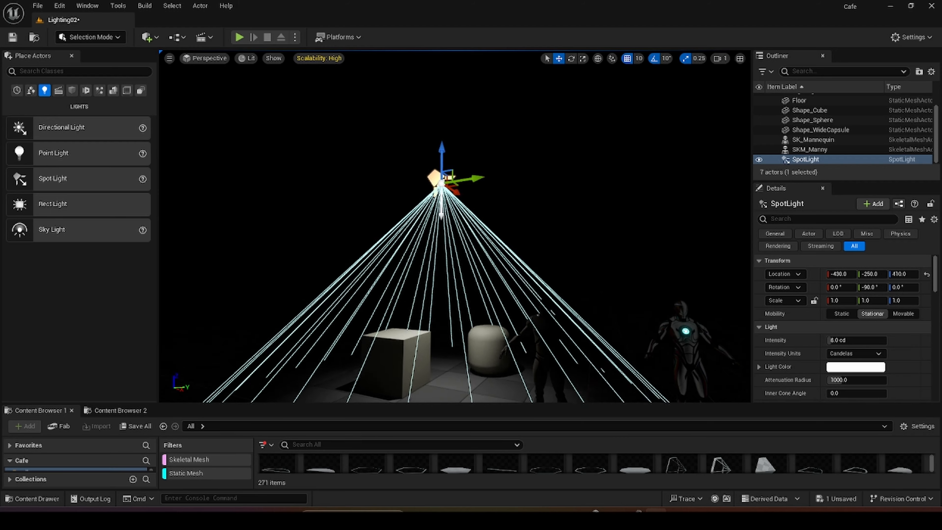
key("s")
mouse_move(435, 187)
right_mouse_down()
mouse_move(450, 202)
mouse_move(435, 187)
right_mouse_up()
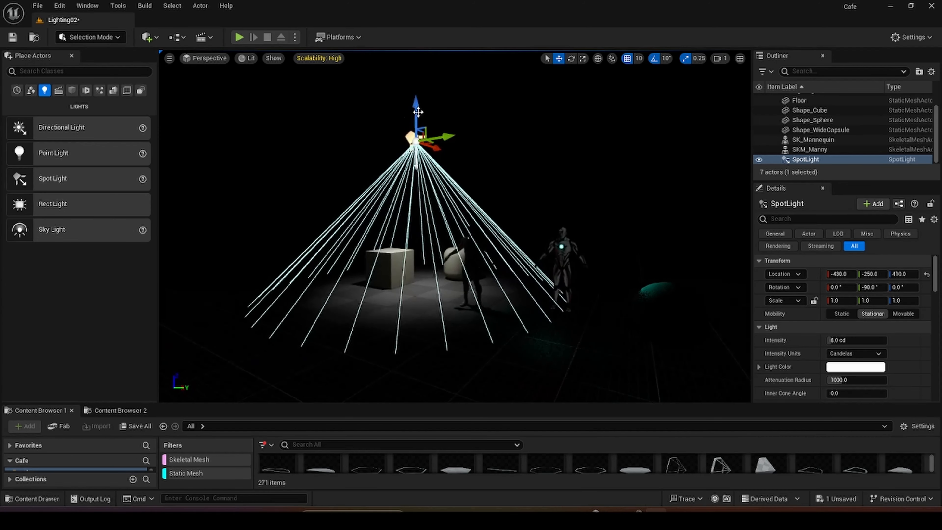
left_click_drag(416, 110, 418, 113)
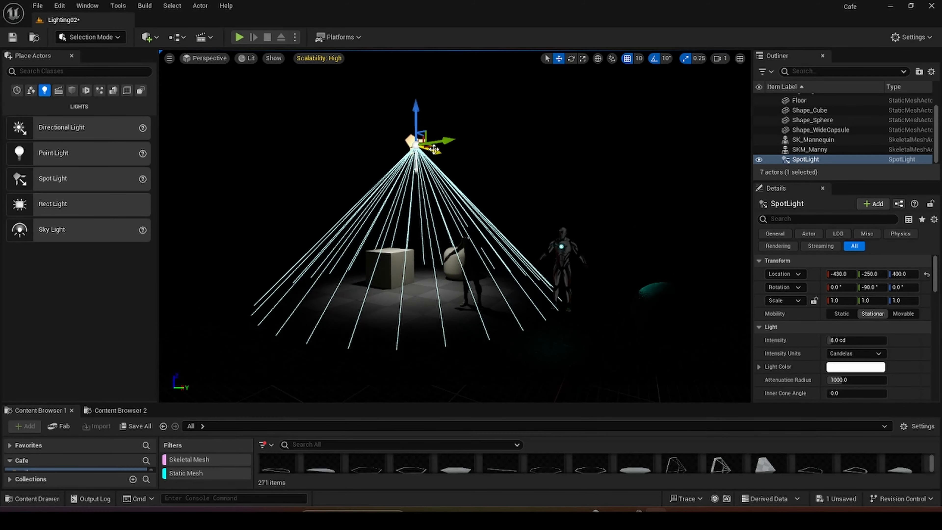
Move the spot light over the grey mannequin, to X -550 and Y -60
key("w")
mouse_move(420, 110)
right_mouse_down()
mouse_move(426, 128)
mouse_move(420, 110)
right_mouse_up()
left_click_drag(408, 197, 477, 219)
key("s")
right_click_drag(476, 219, 448, 231)
left_click_drag(578, 143, 501, 163)
left_click_drag(496, 122, 502, 130)
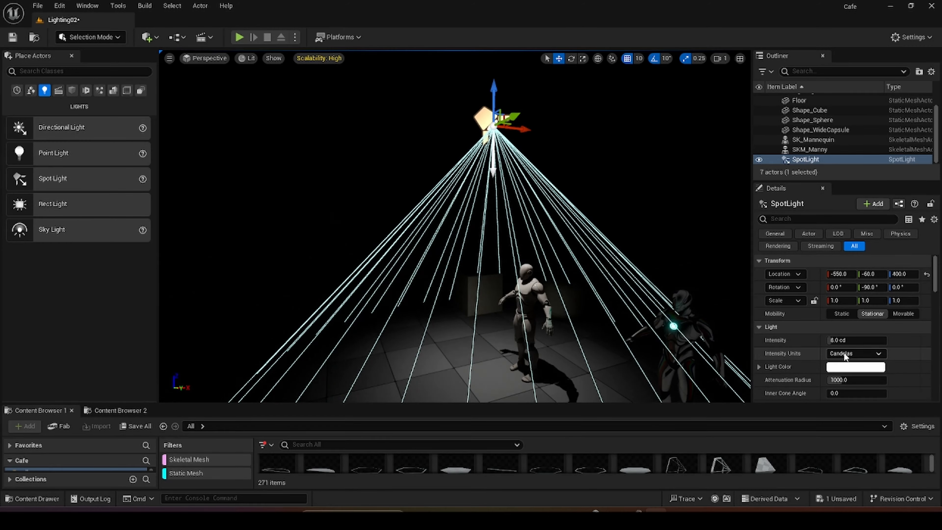
Set the spot light's inner cone angle to about 26.9, outer cone angle to about 49.7 and attenuation radius to about 1049
scroll(845, 364, "down", 2)
left_click_drag(844, 364, 845, 362)
mouse_move(845, 375)
left_mouse_down()
mouse_move(852, 348)
mouse_move(844, 375)
left_mouse_up()
left_click_drag(844, 361, 845, 361)
right_click_drag(482, 241, 482, 242)
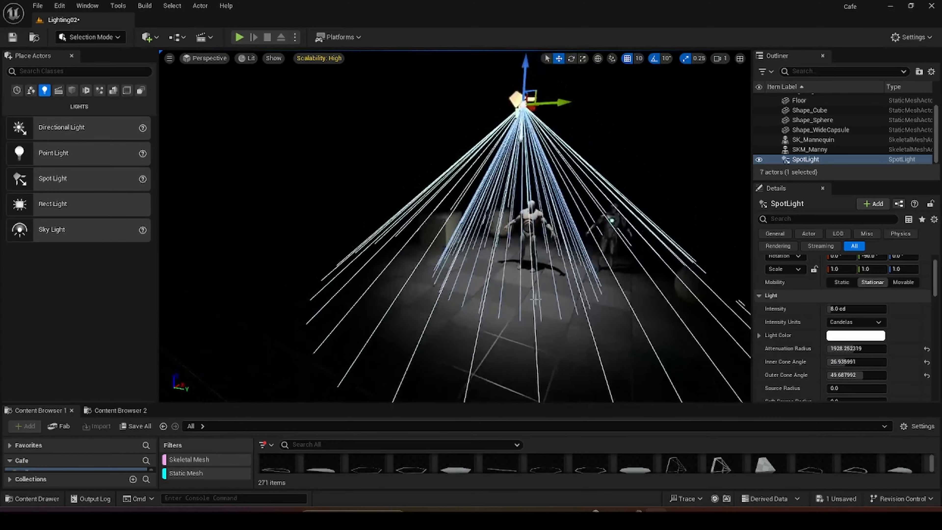
mouse_move(863, 349)
left_mouse_down()
mouse_move(830, 349)
mouse_move(860, 349)
left_mouse_up()
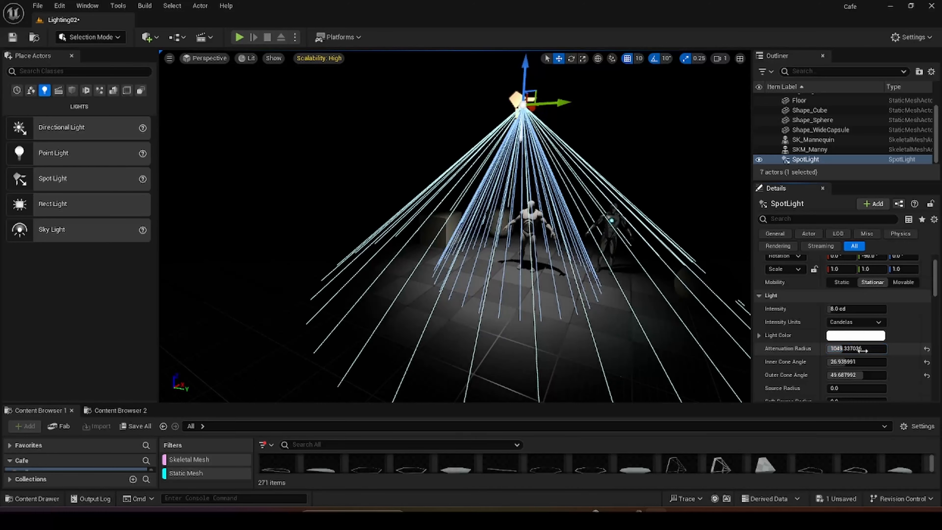
right_click_drag(555, 289, 555, 289)
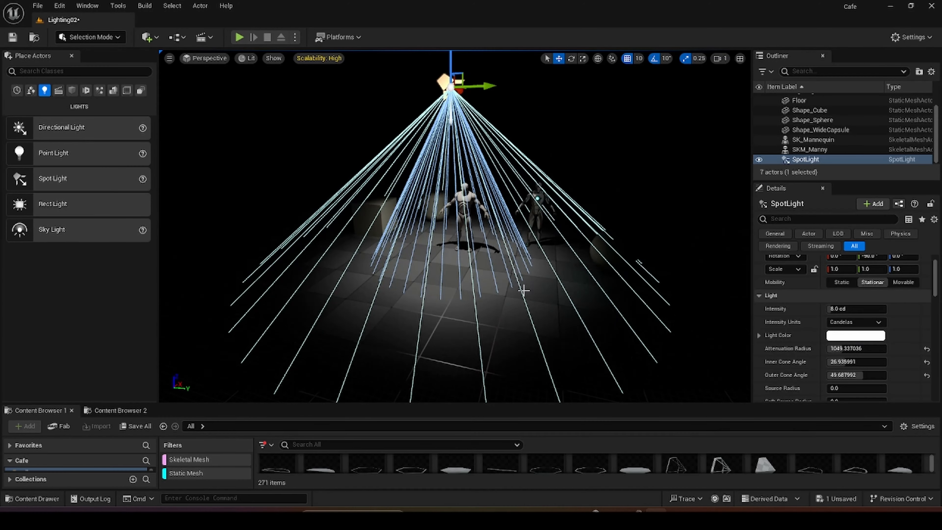
Replace the spot light with a rect light beside the cube, rotated about 90° around its vertical axis
key("Delete")
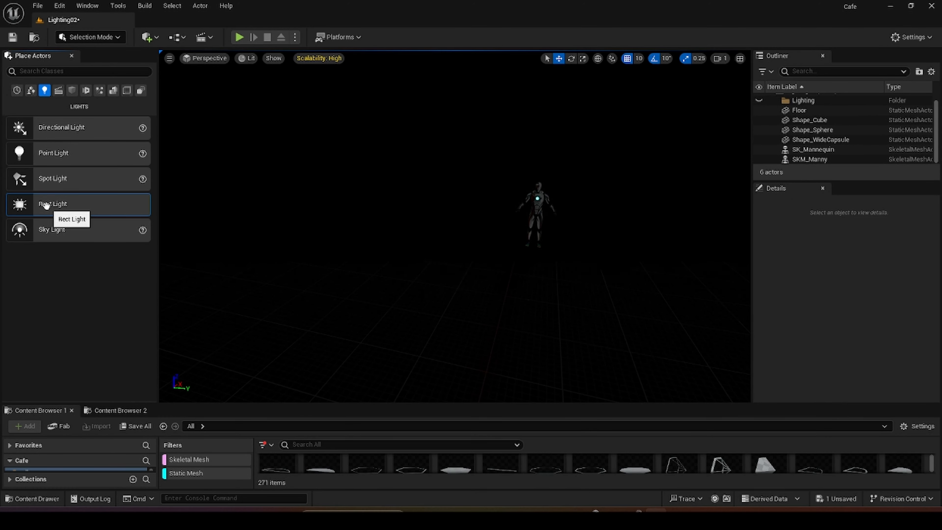
left_click_drag(45, 205, 426, 254)
key("e")
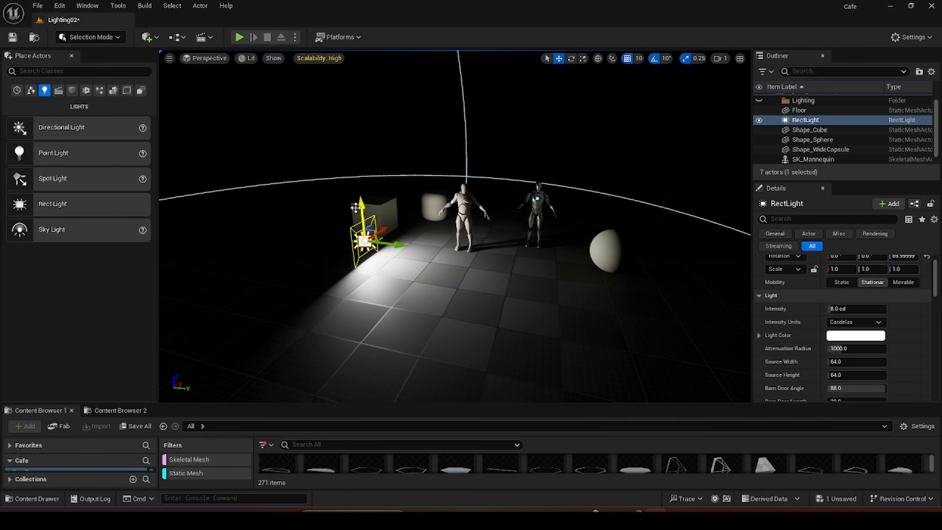
Raise the rect light high above the floor and move it back so it shines over the shapes and mannequins
left_click_drag(355, 207, 375, 88)
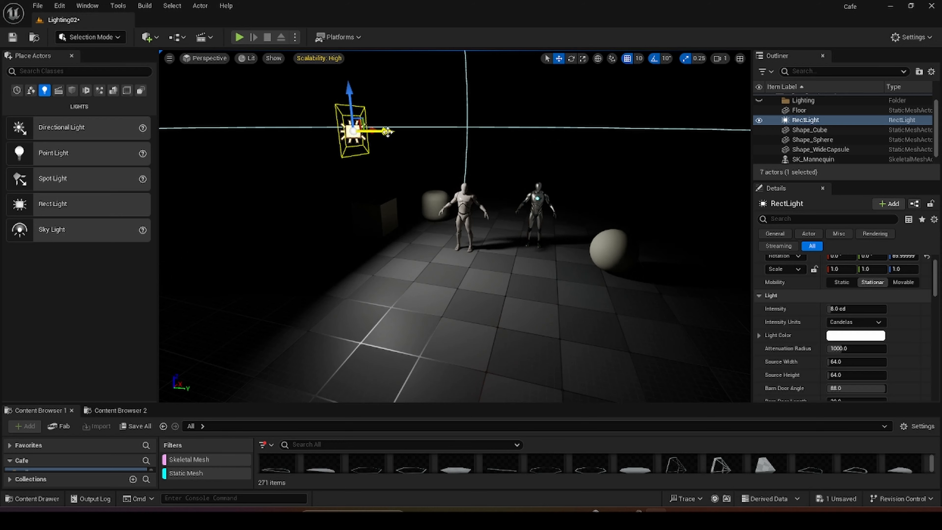
left_click_drag(387, 132, 293, 119)
right_click_drag(293, 119, 241, 102)
key("d")
left_click_drag(406, 187, 409, 186)
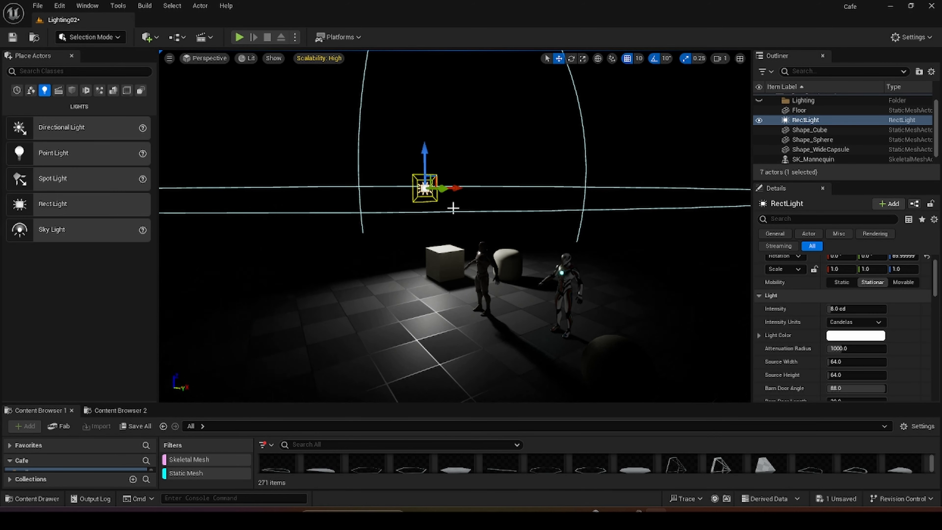
Inspect the cube's shadow up close and shift the rect light slightly along the Y axis toward the shapes
key("w")
right_click_drag(453, 209, 467, 257)
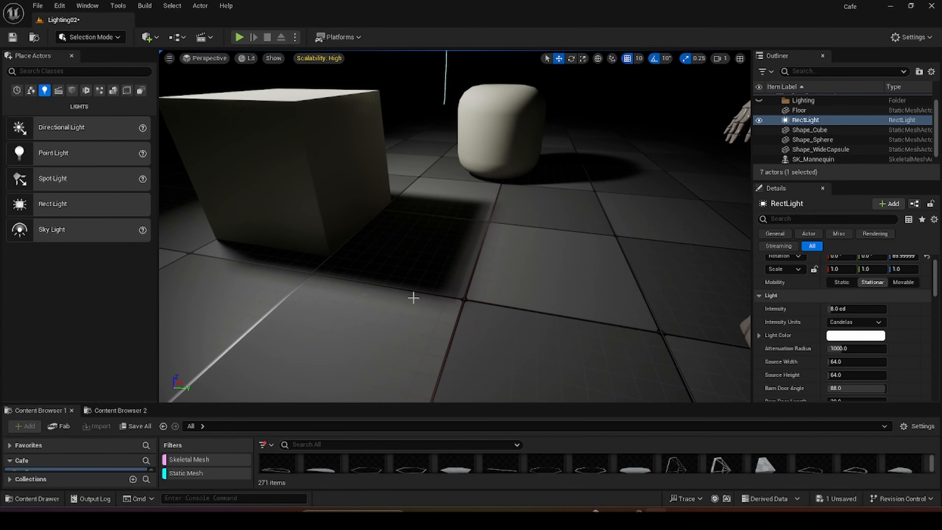
key("s")
mouse_move(398, 240)
right_mouse_down()
mouse_move(422, 243)
mouse_move(400, 222)
right_mouse_up()
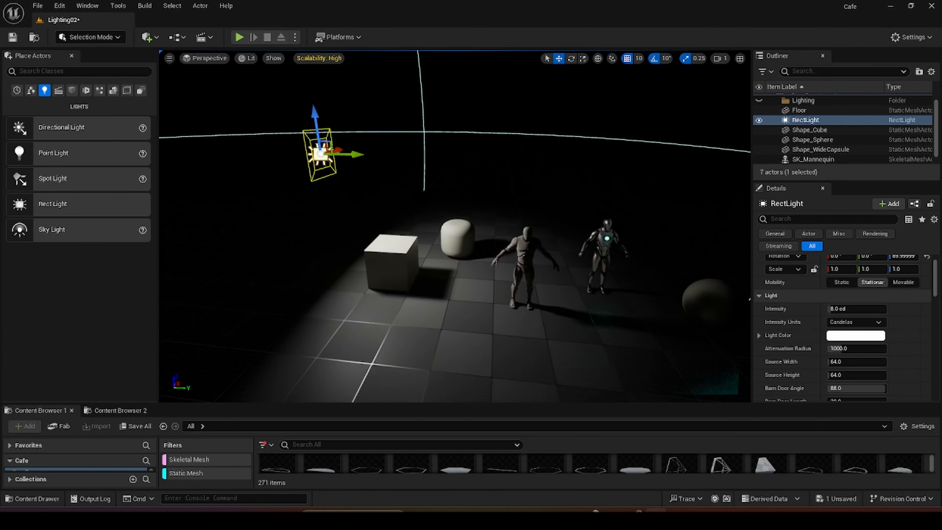
left_click_drag(363, 160, 385, 209)
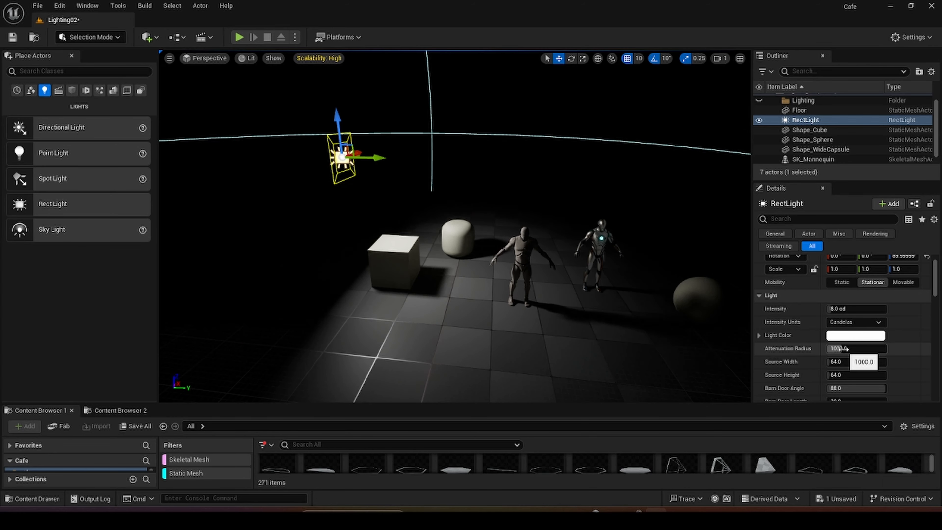
Set the rect light's attenuation radius to about 2515 and intensity to about 51.2 cd, and inspect the lighting around the sphere
left_click_drag(849, 348, 860, 348)
left_click_drag(849, 308, 881, 308)
right_click_drag(557, 237, 653, 275)
key("w")
key("w")
mouse_move(506, 277)
right_mouse_down()
mouse_move(520, 293)
mouse_move(507, 277)
right_mouse_up()
key("a")
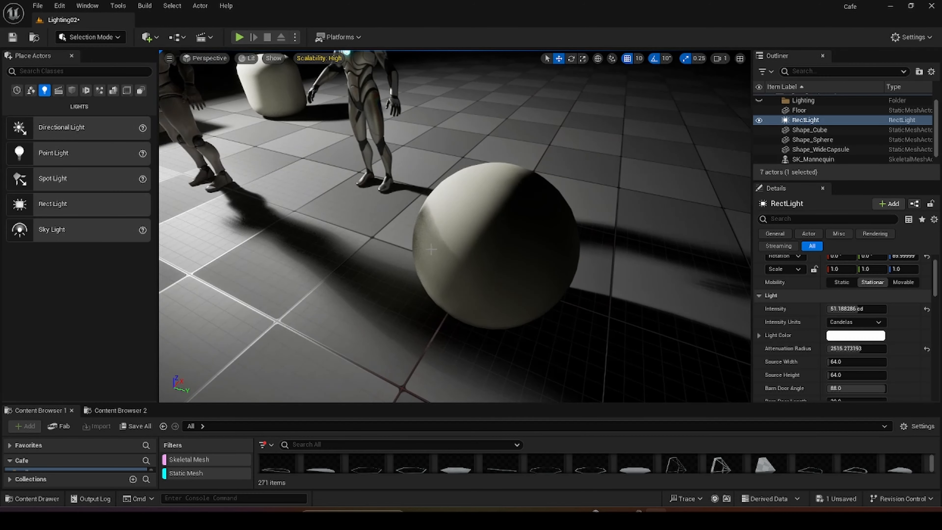
Set the rect light's source width to 784 and source height to 496
key("a")
right_click_drag(445, 254, 334, 230)
key("s")
key("w")
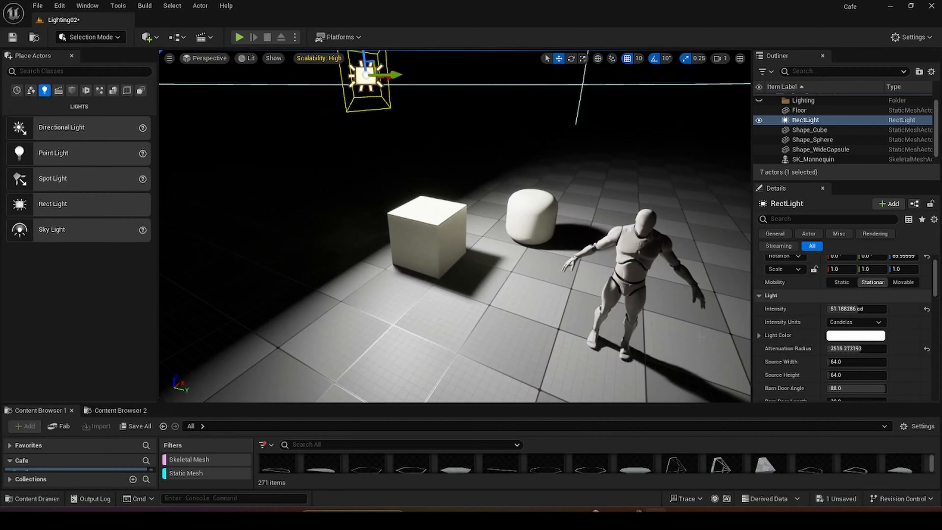
left_click_drag(836, 361, 859, 374)
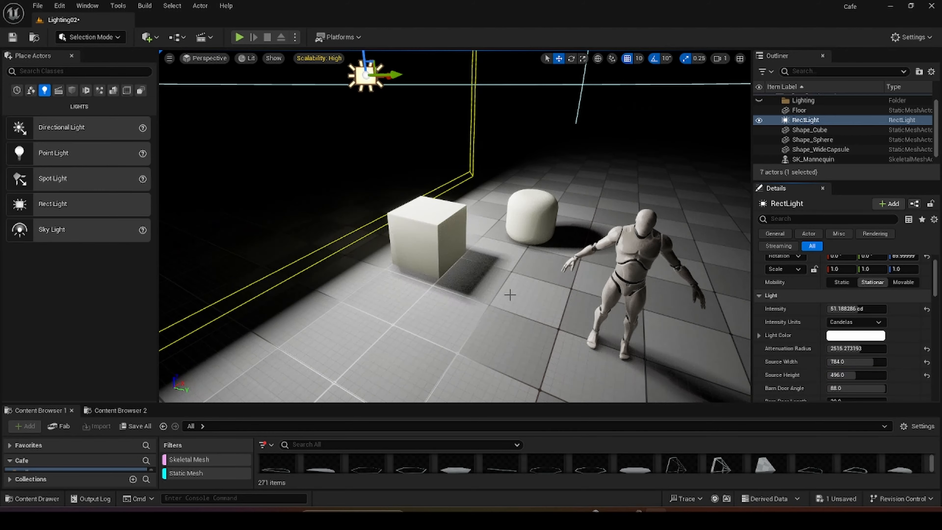
Inspect how the enlarged rect light softens the shadows around the cube, capsule and mannequins from several angles
right_click_drag(509, 295, 394, 240)
key("s")
key("d")
key("a")
key("w")
key("w")
key("s")
right_click_drag(473, 267, 491, 264)
key("s")
right_click_drag(412, 224, 407, 230)
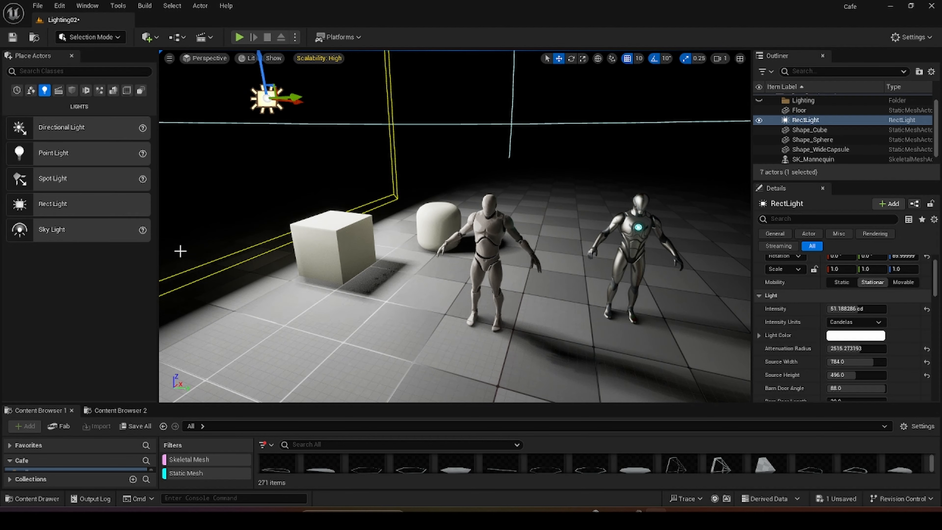
Replace the rect light with a point light above the cube and shift it slightly along the X axis
key("Delete")
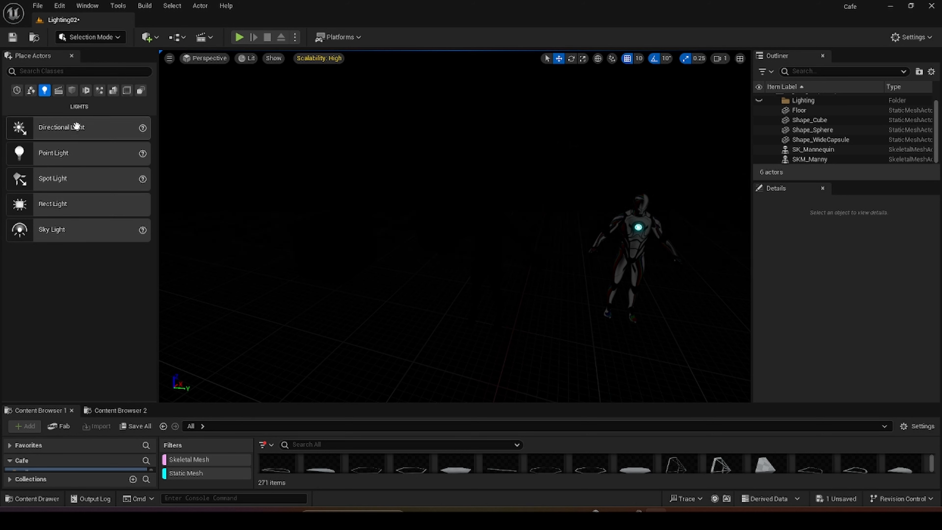
left_click_drag(90, 129, 431, 262)
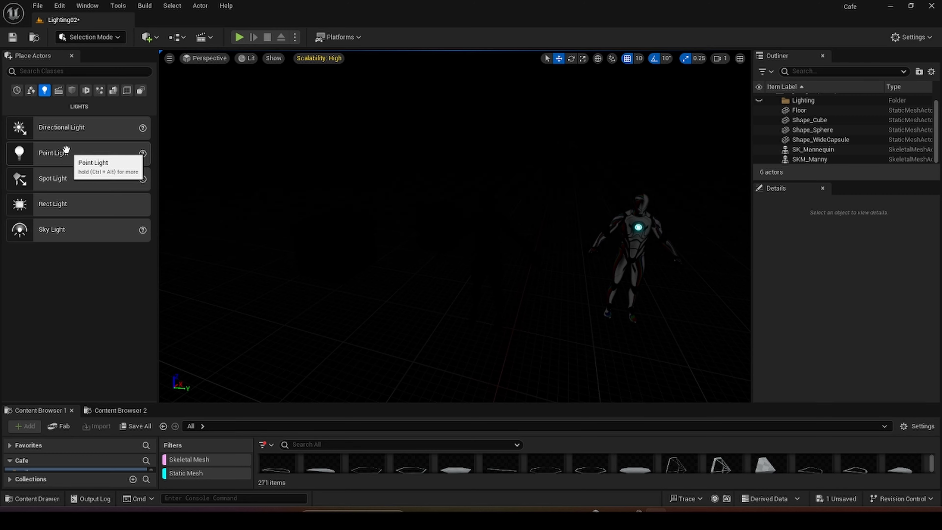
left_click_drag(51, 153, 250, 91)
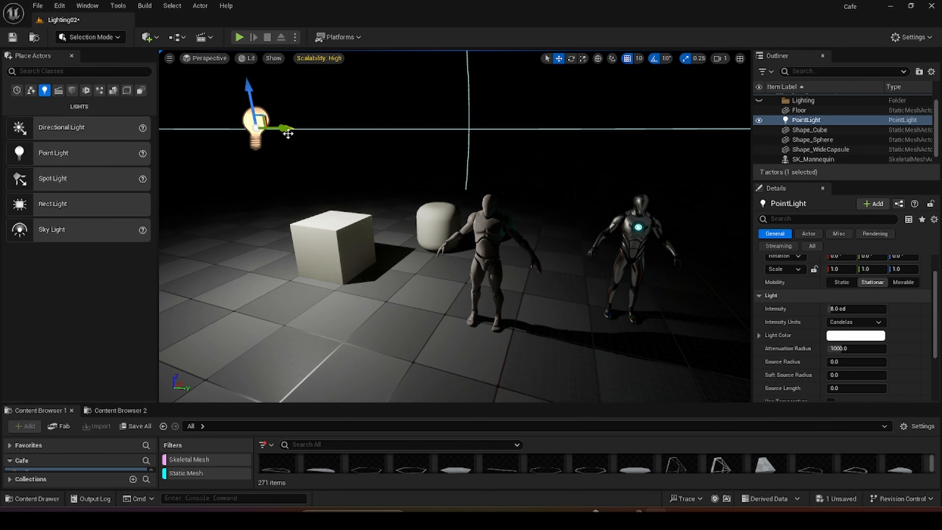
mouse_move(320, 119)
right_mouse_down()
mouse_move(229, 125)
mouse_move(320, 119)
right_mouse_up()
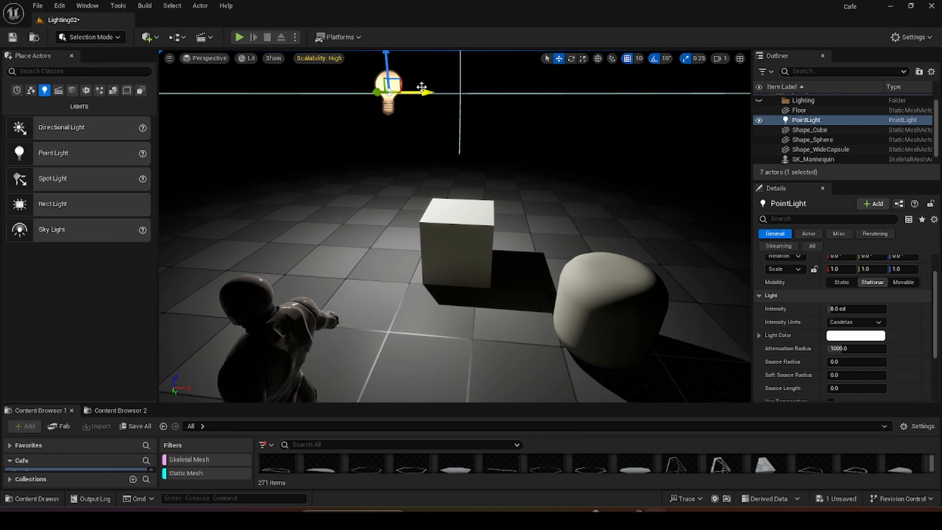
left_click_drag(421, 90, 443, 91)
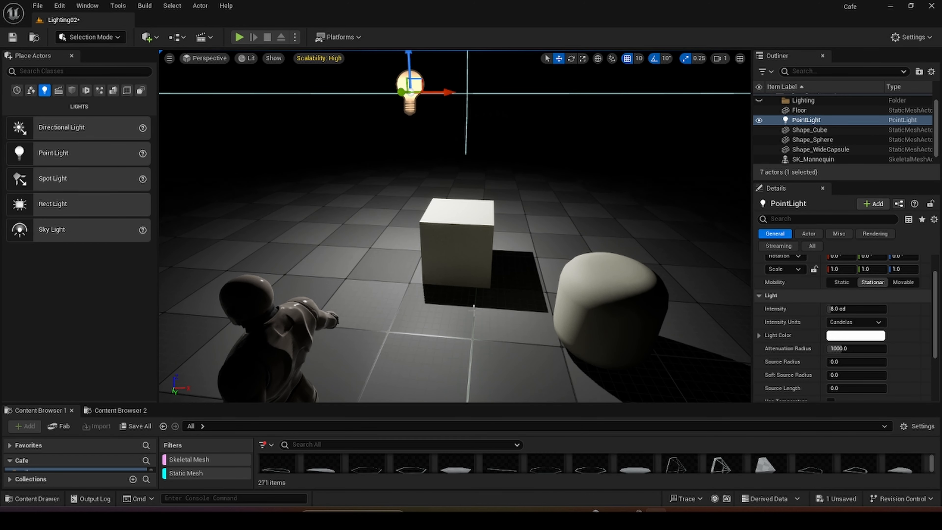
Examine the cube's hard shadow up close and try source radius values of 328 and 248 on the point light
key("w")
right_click_drag(474, 310, 495, 312)
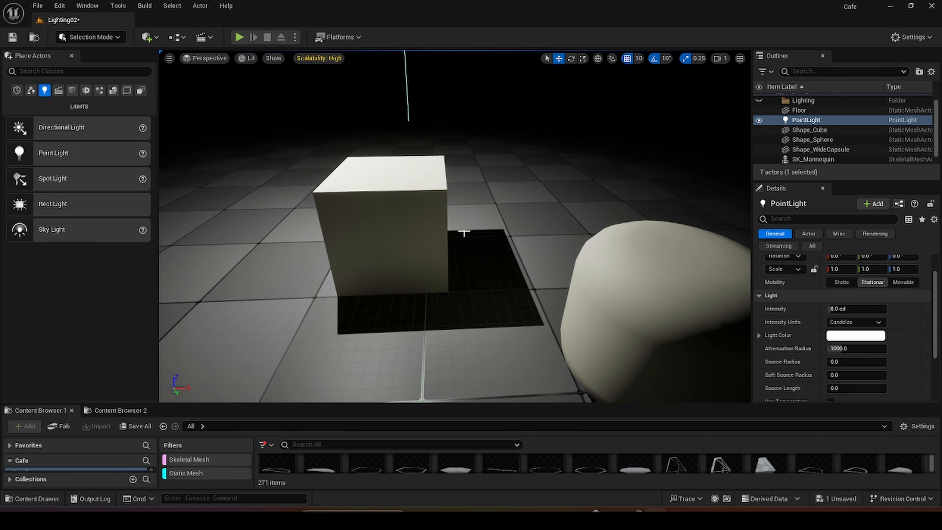
scroll(463, 233, "down", 10)
scroll(391, 141, "up", 7)
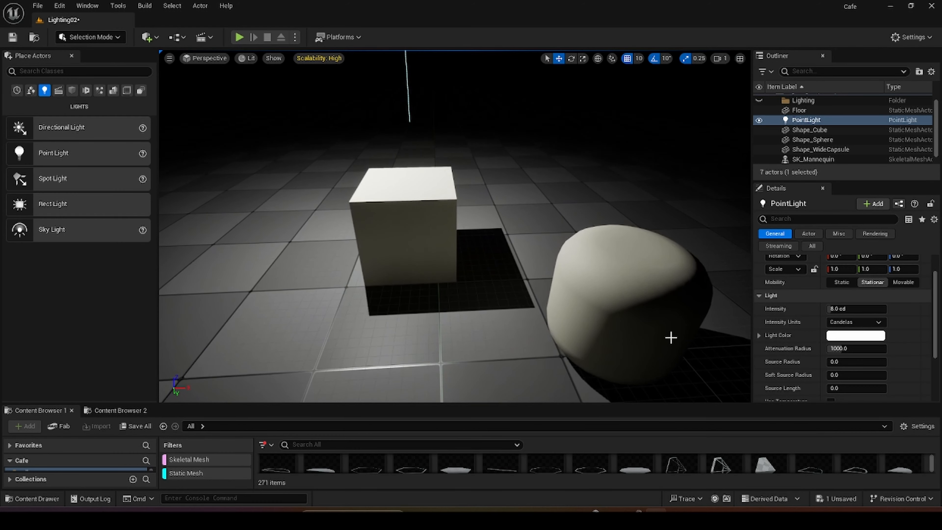
left_click(853, 362)
type("328")
key("Return")
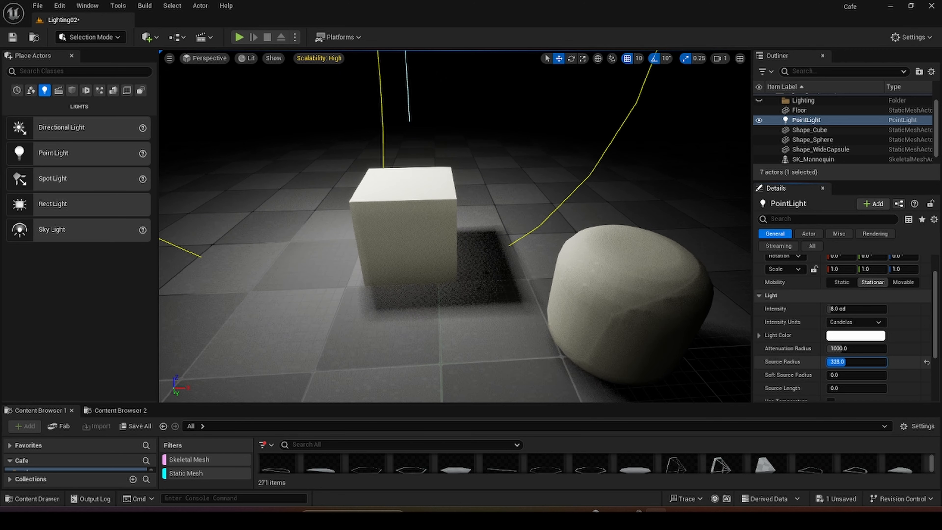
type("248")
key("Return")
Set the point light's source radius to 160 and soft source radius to 400, and inspect the cube's shadow edges
left_click_drag(841, 362, 849, 375)
scroll(499, 223, "up", 5)
right_click_drag(498, 221, 519, 276)
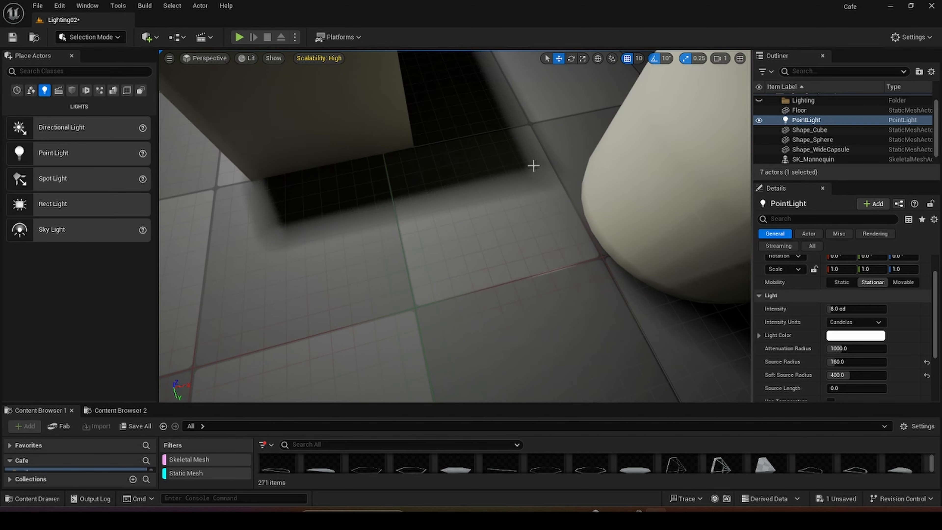
scroll(334, 215, "down", 8)
mouse_move(334, 215)
right_mouse_down()
mouse_move(327, 167)
mouse_move(327, 199)
right_mouse_up()
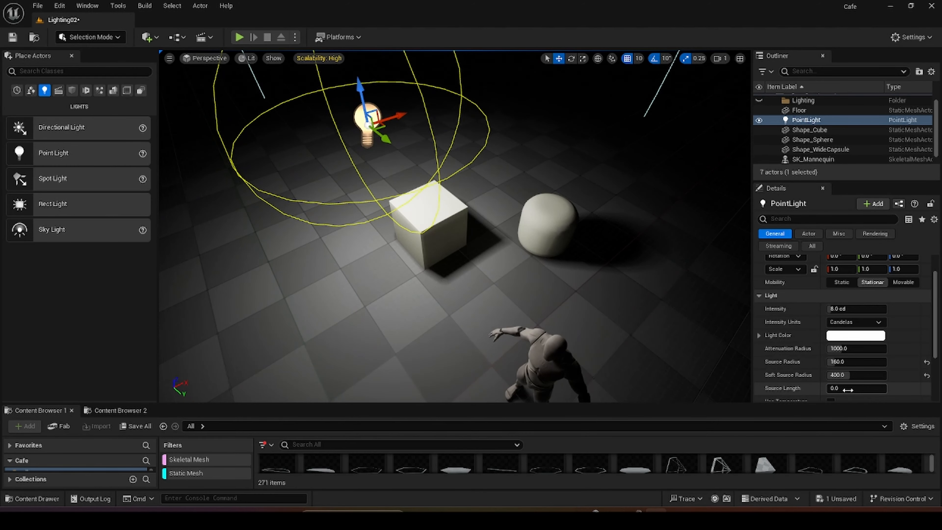
Set the point light's source length to 168 and attenuation radius to about 616, and move it along the Y axis toward the mannequins
mouse_move(864, 388)
left_mouse_down()
mouse_move(890, 388)
mouse_move(847, 389)
left_mouse_up()
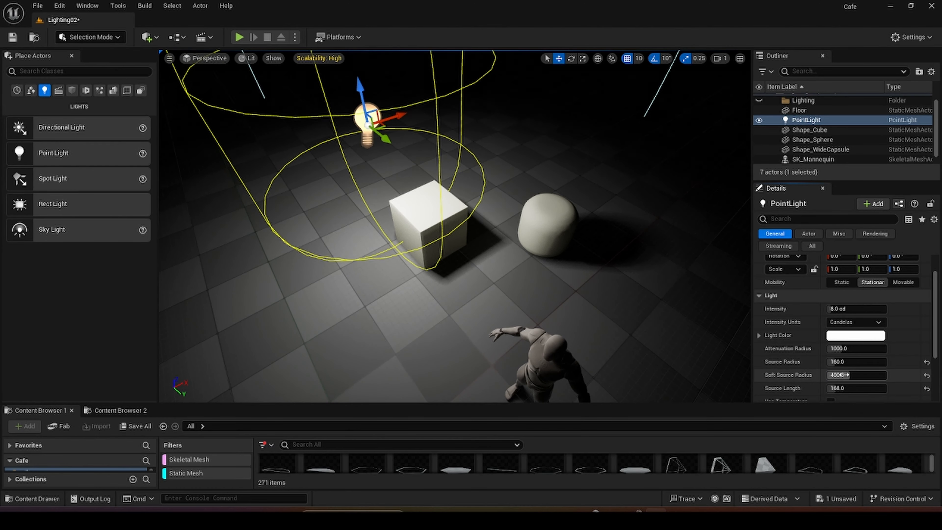
mouse_move(849, 348)
left_mouse_down()
mouse_move(868, 348)
mouse_move(834, 348)
left_mouse_up()
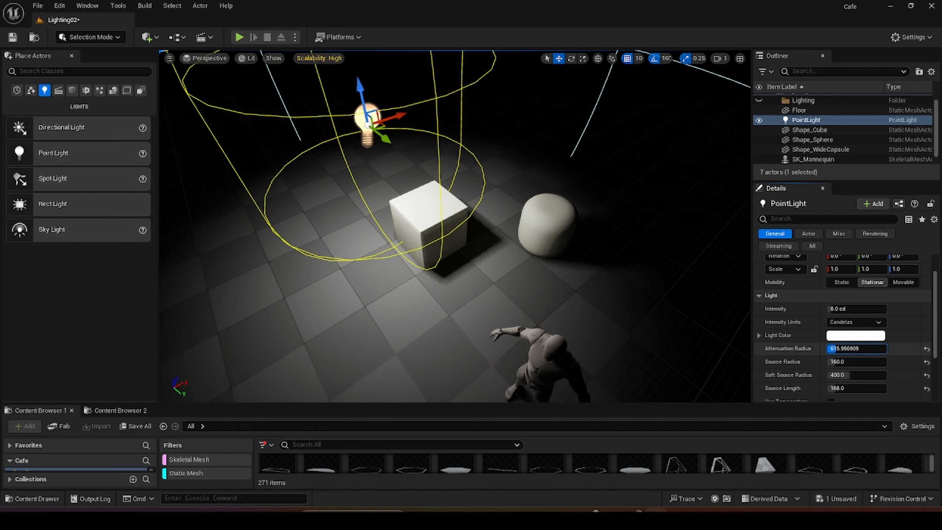
right_click_drag(537, 230, 523, 144)
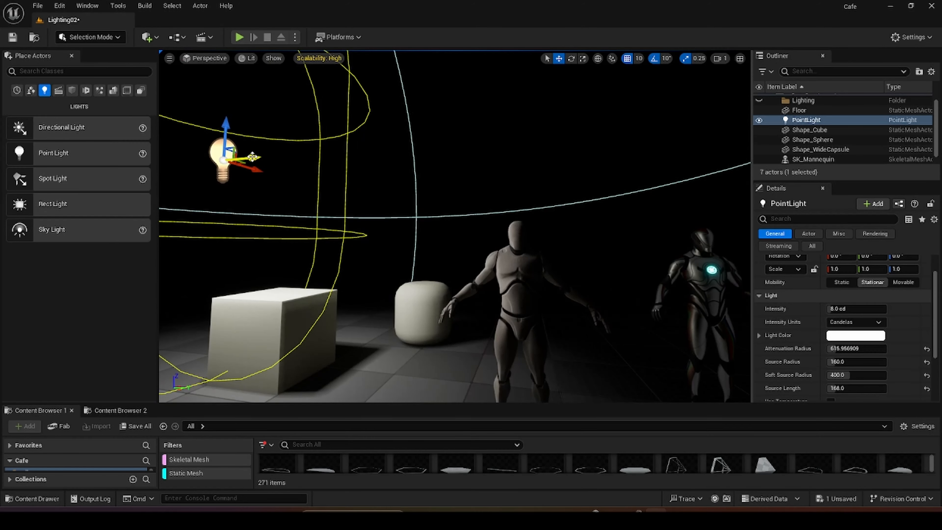
left_click_drag(252, 157, 364, 207)
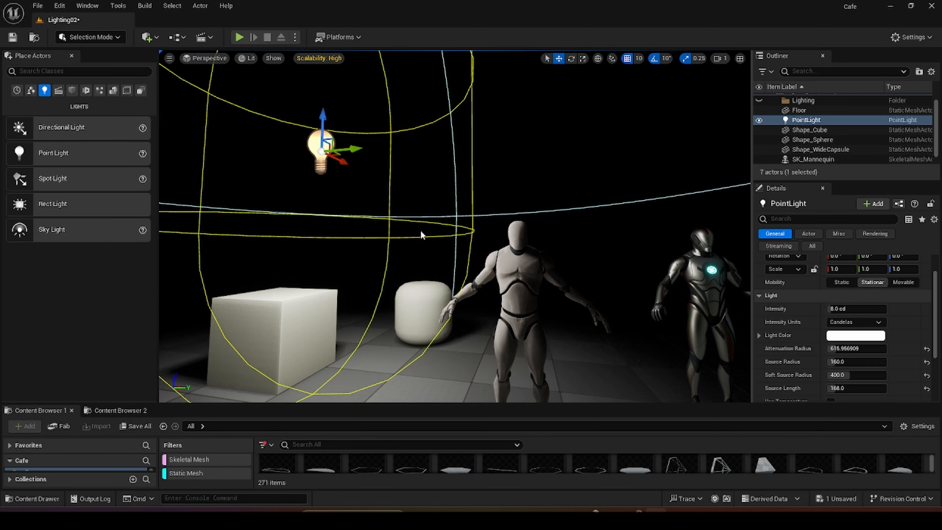
Reset the point light's soft source radius, source length and source radius to their defaults while checking the mannequin's shadow
right_click_drag(421, 235, 467, 282)
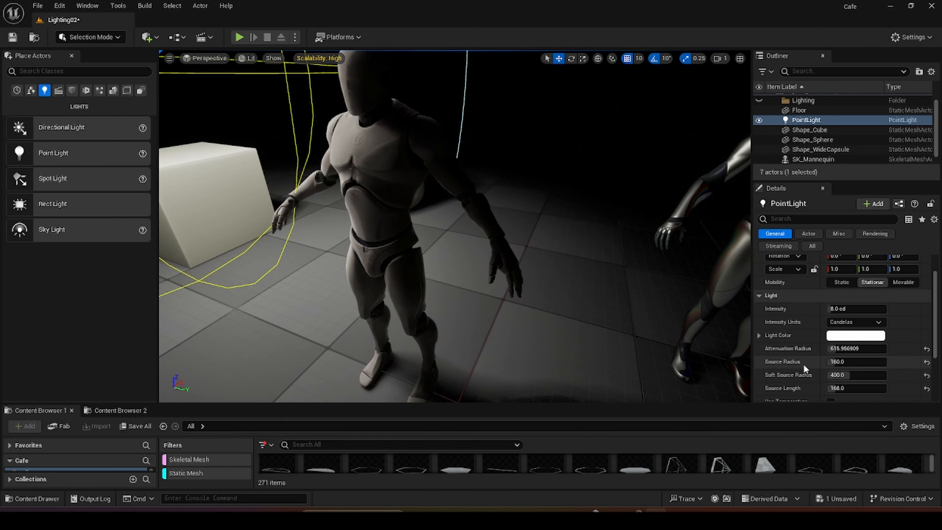
left_click(925, 376)
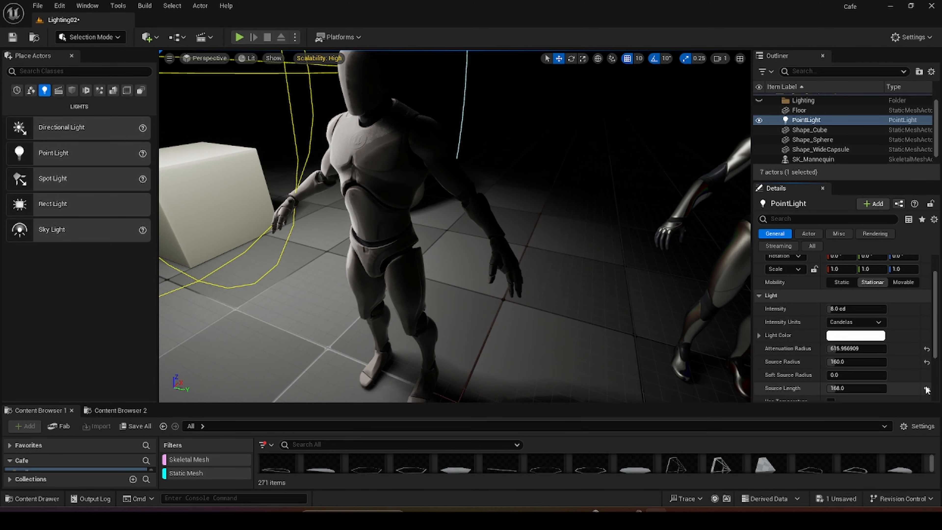
left_click(925, 388)
key("a")
right_click_drag(519, 268, 608, 367)
left_click(927, 362)
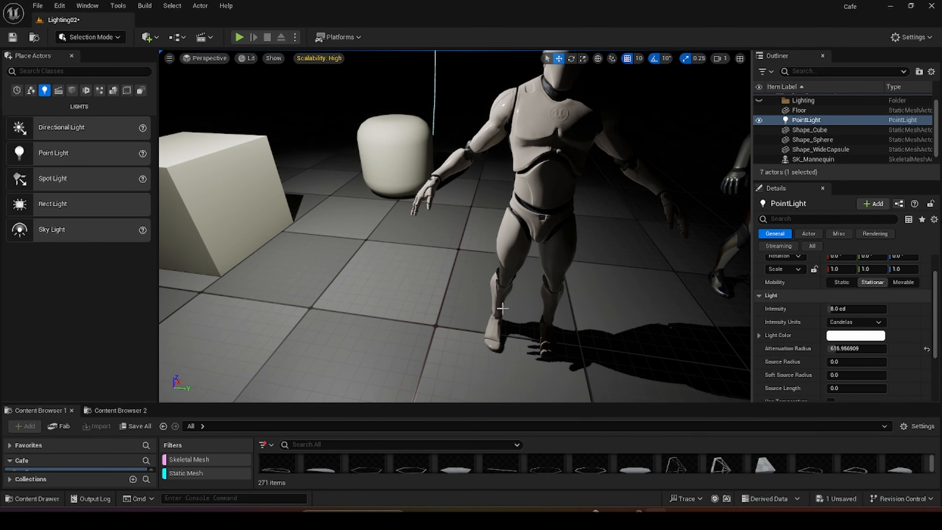
right_click_drag(503, 308, 503, 307)
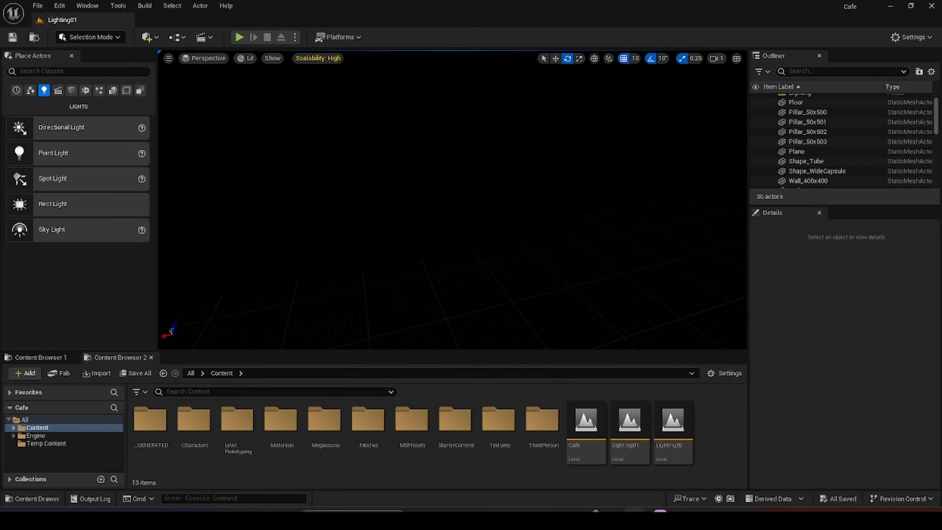
Look around the unlit Lighting01 level and enlarge the Outliner to show more of its actors
right_click_drag(452, 208, 452, 200)
right_click_drag(349, 125, 349, 125)
right_click_drag(503, 204, 503, 204)
left_click_drag(800, 204, 800, 312)
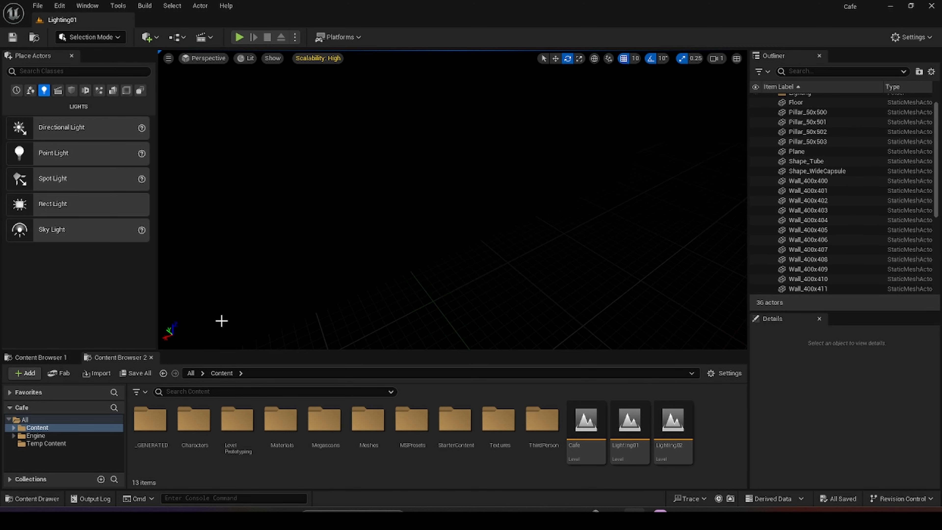
right_click_drag(384, 222, 416, 202)
Open the Env. Light Mixer docked beside Content Browser 2, and look over the placeable Visual Effects actors
left_click(87, 5)
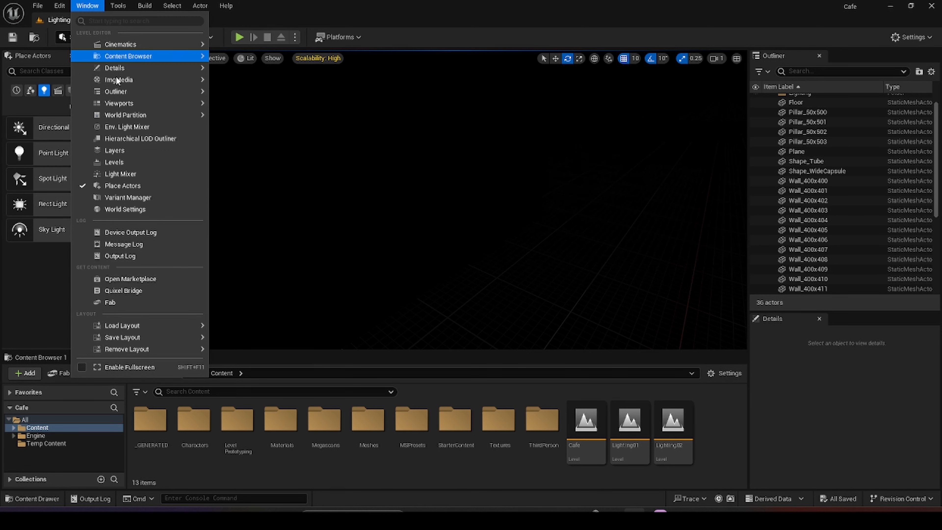
left_click(113, 127)
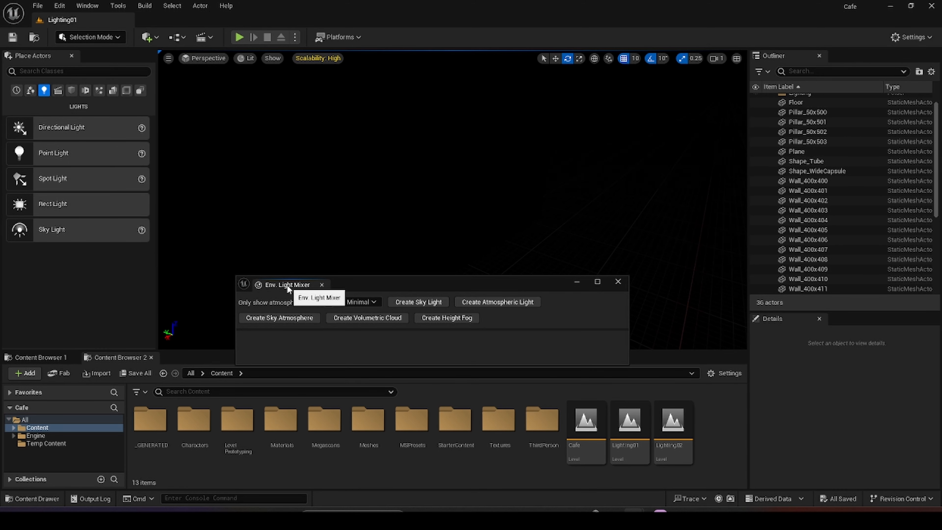
left_click_drag(288, 285, 196, 357)
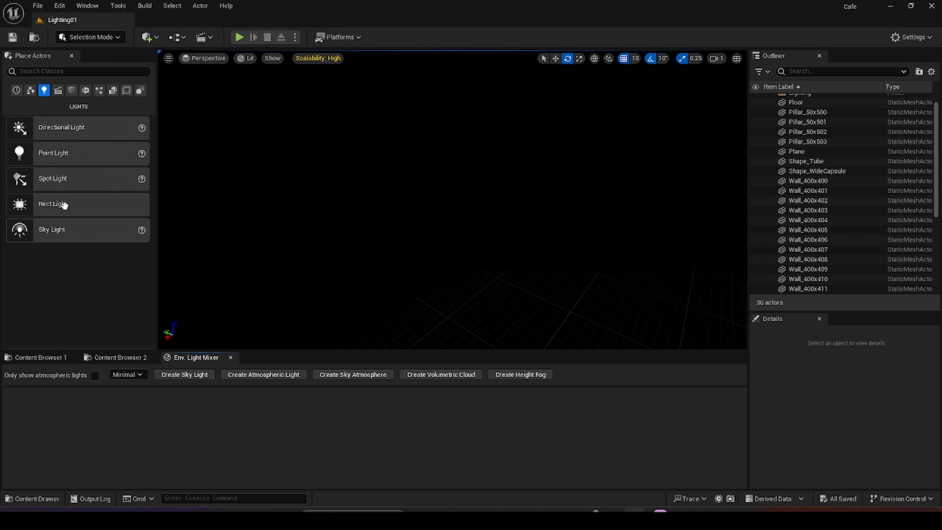
left_click(99, 92)
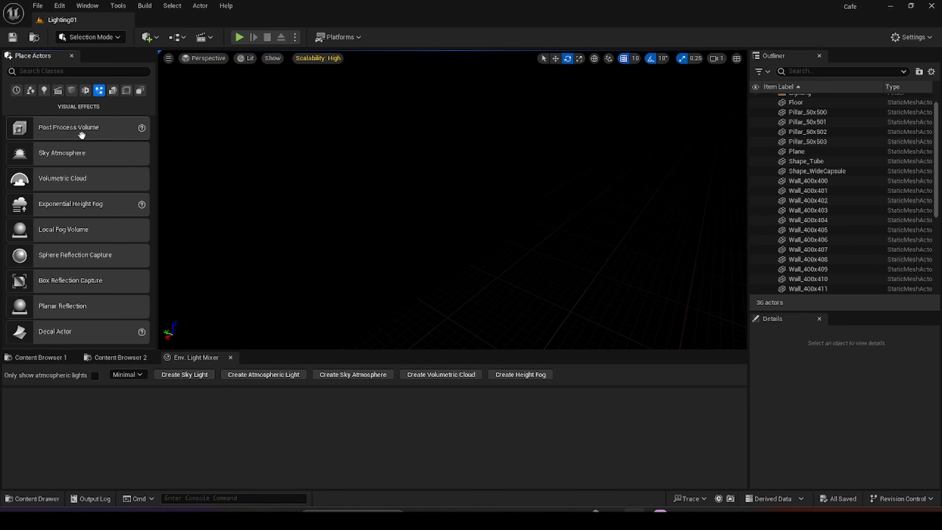
left_click(43, 92)
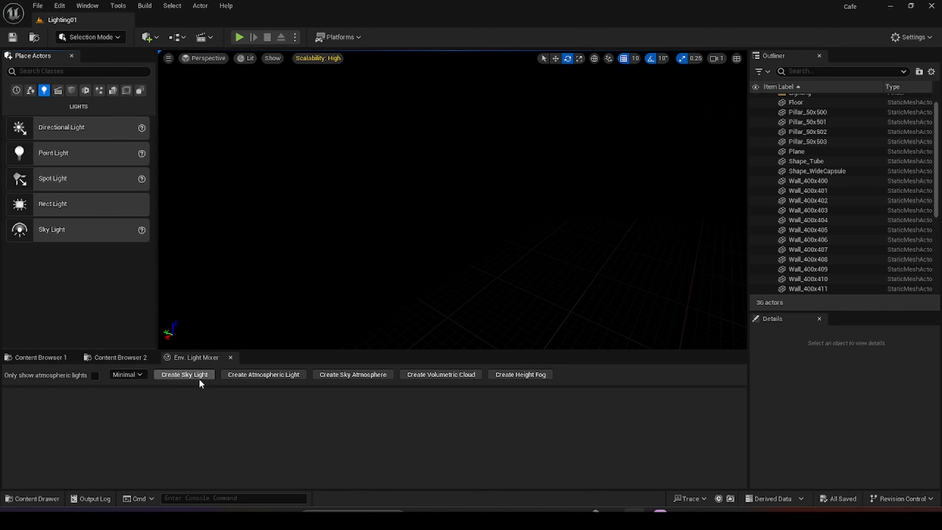
Create a sky light, sky atmosphere, volumetric cloud and atmospheric light from the Env. Light Mixer
left_click(192, 376)
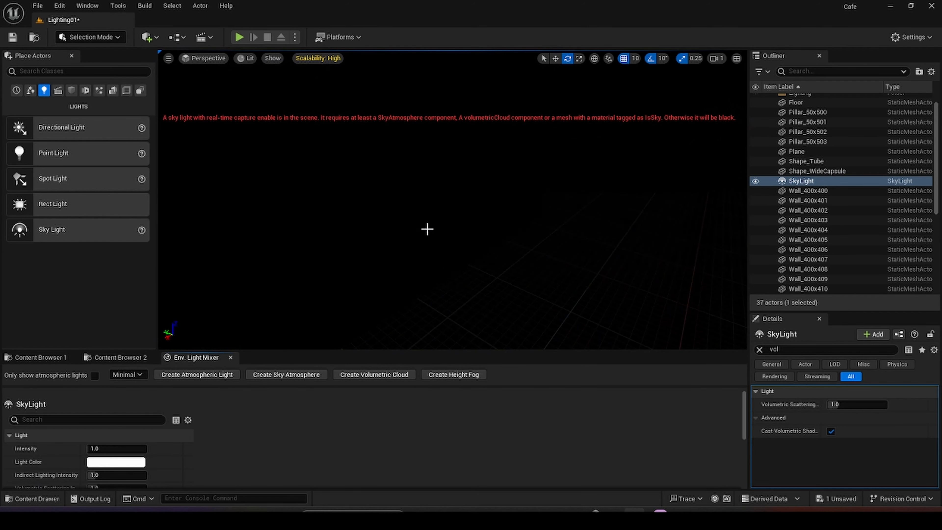
right_click_drag(427, 229, 319, 227)
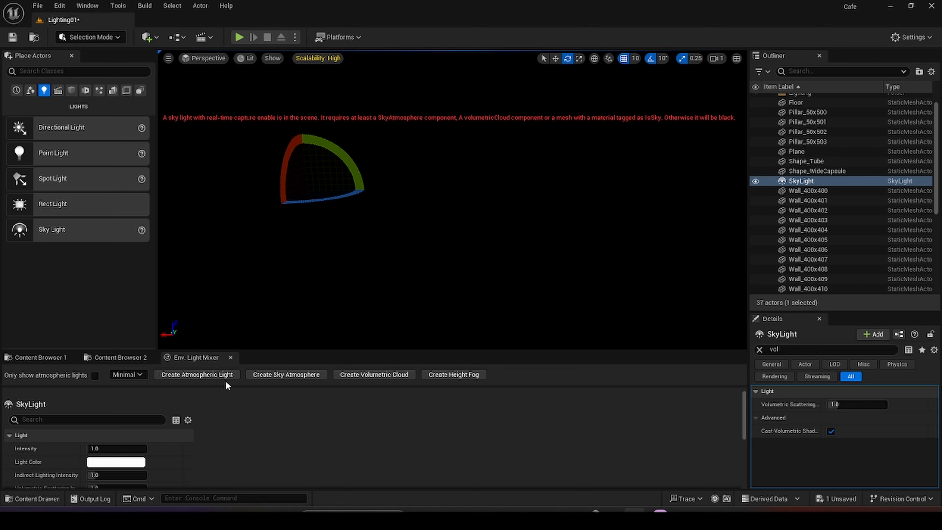
left_click(284, 375)
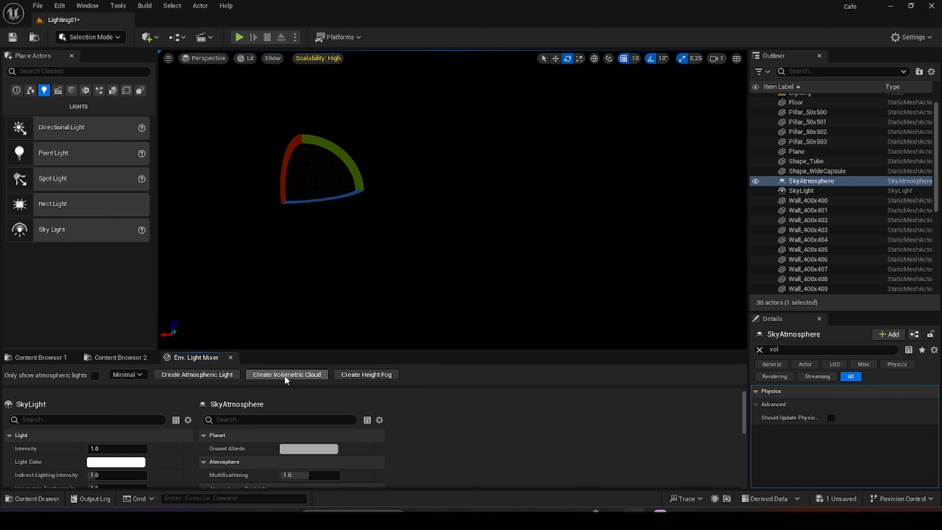
left_click(277, 376)
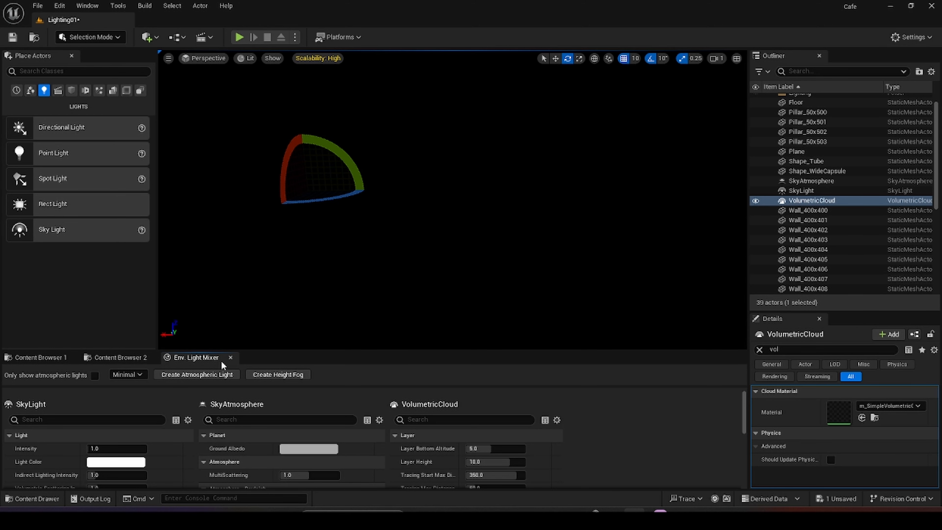
left_click(207, 378)
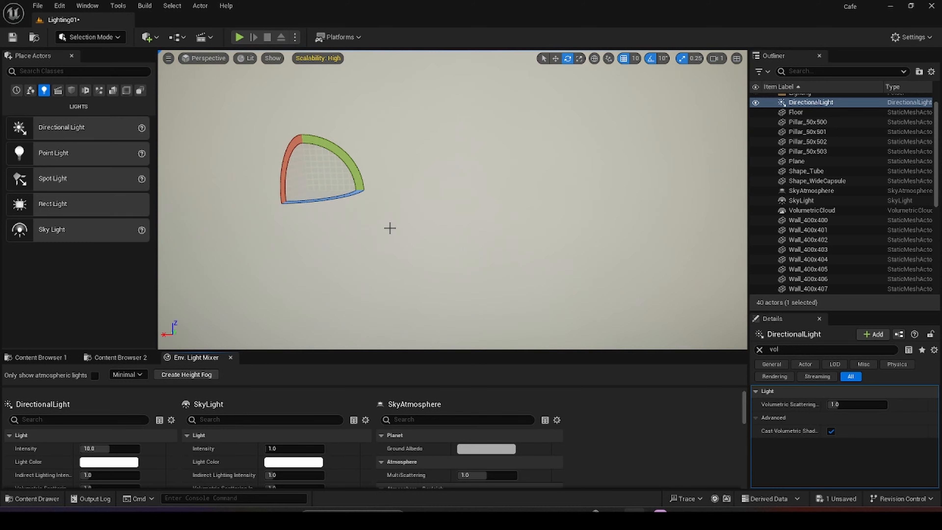
Look around the dark interior of the room to check how the new environment lights reach its corners, opening and window
right_click_drag(453, 201, 415, 212)
mouse_move(447, 171)
right_mouse_down()
mouse_move(505, 176)
mouse_move(480, 162)
mouse_move(453, 181)
right_mouse_up()
key("w")
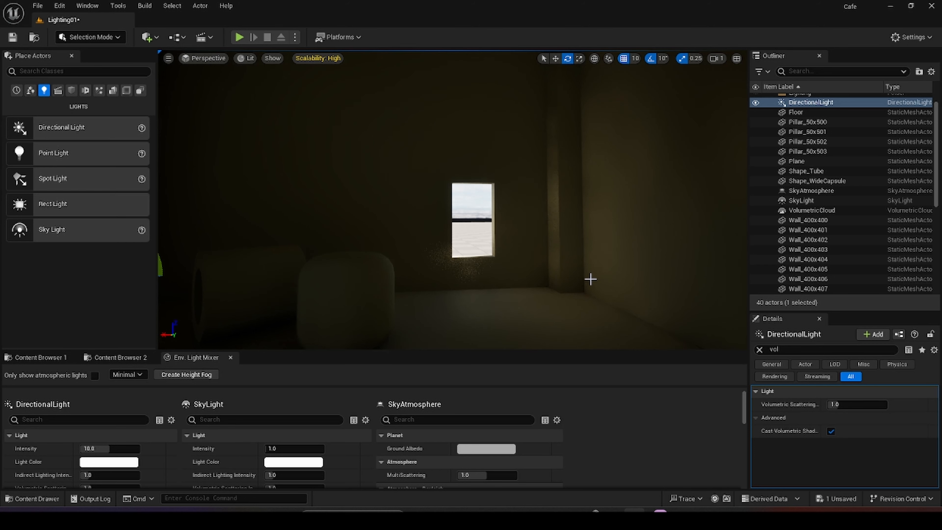
right_click_drag(537, 271, 333, 297)
right_click_drag(567, 214, 463, 189)
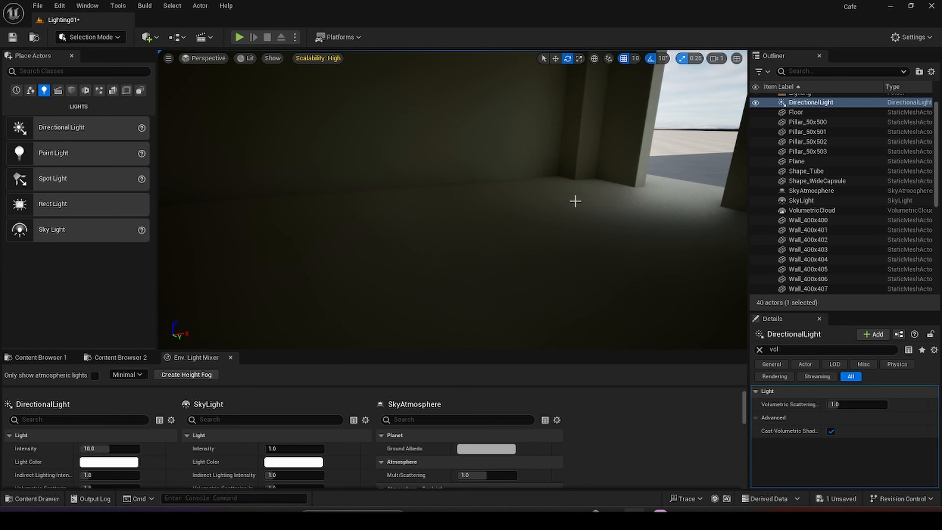
right_click_drag(575, 201, 426, 223)
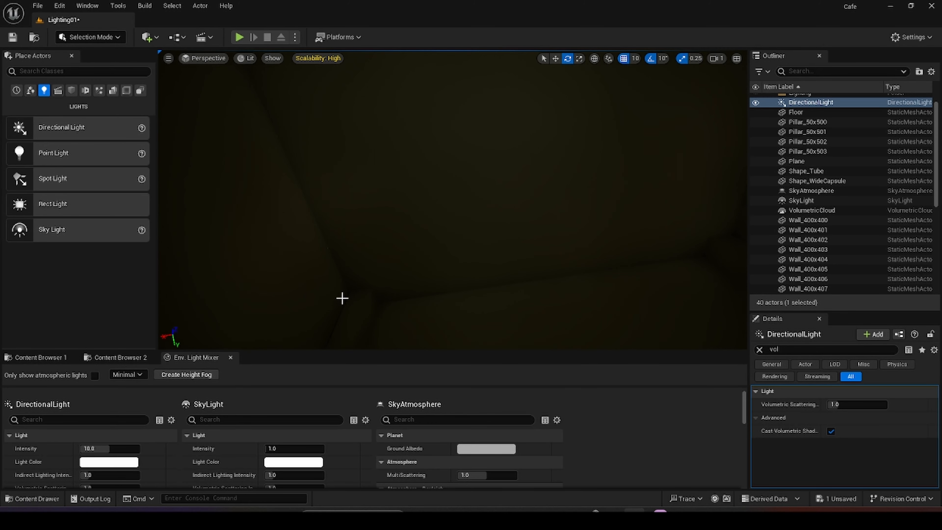
right_click_drag(363, 276, 368, 297)
right_click_drag(419, 233, 436, 225)
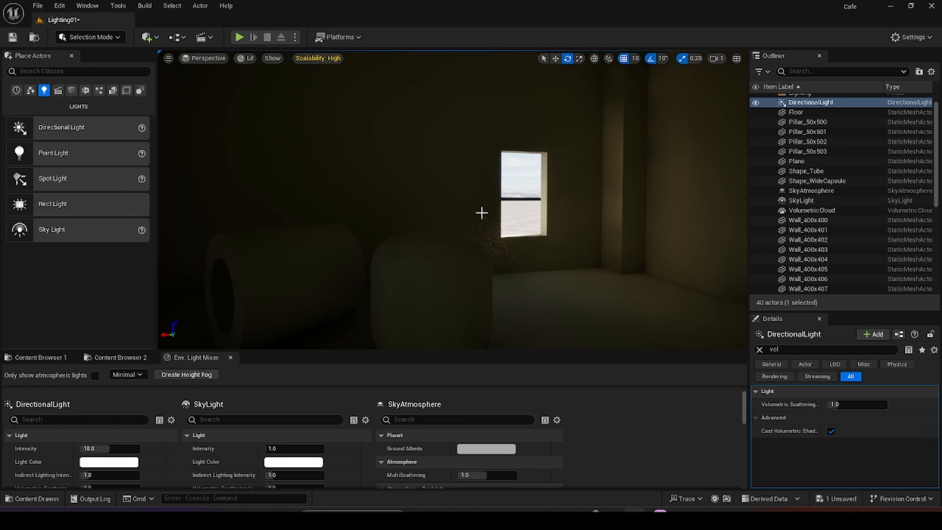
key("f")
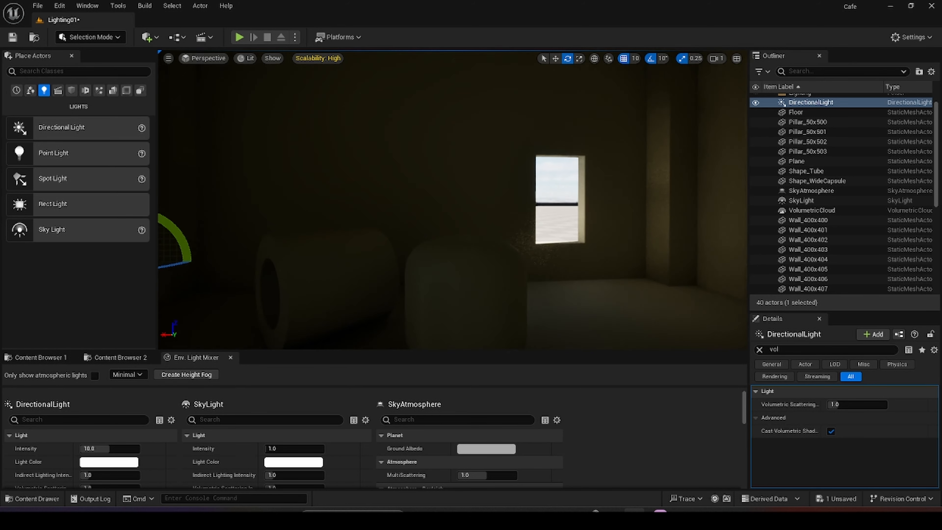
key("s")
right_click_drag(436, 225, 643, 168)
key("w")
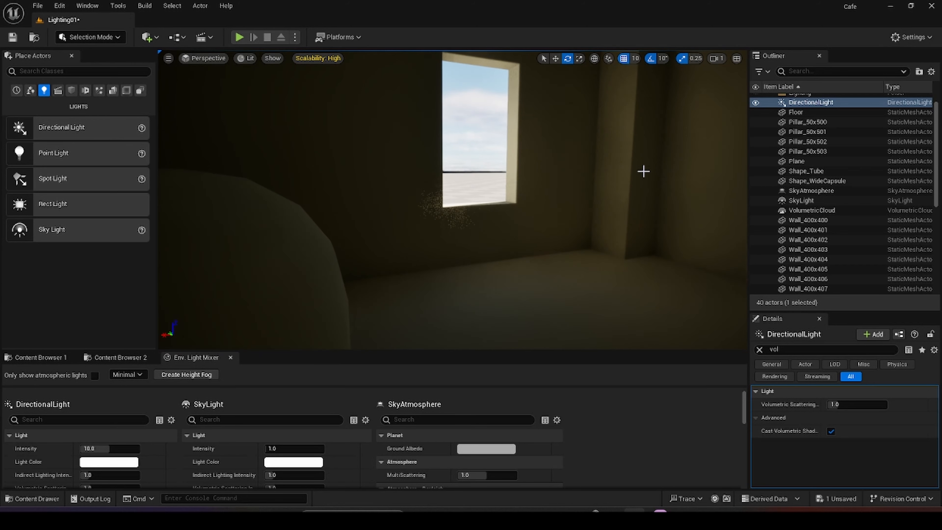
Rotate the directional light's sun direction so sunlight enters through the window and casts a bright patch on the floor
left_click(809, 102)
key("s")
mouse_move(552, 219)
right_mouse_down()
mouse_move(558, 224)
mouse_move(552, 219)
right_mouse_up()
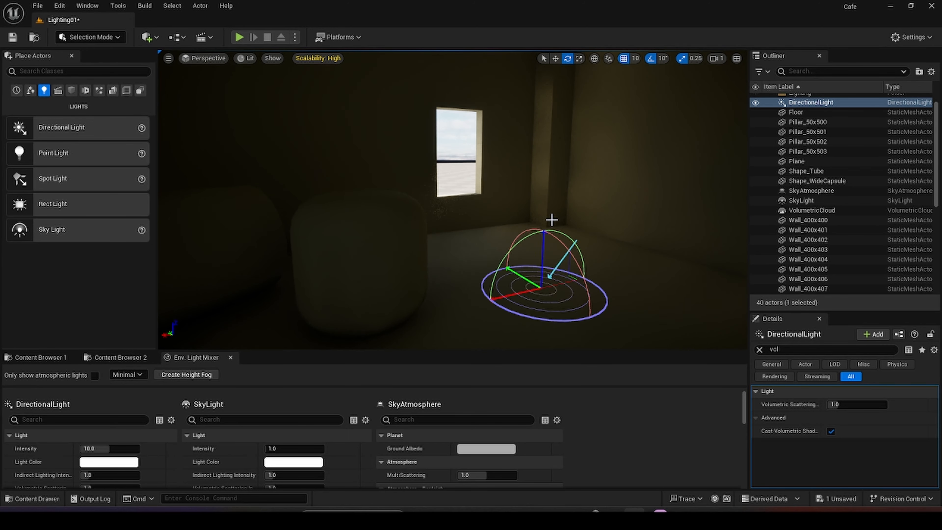
key("ctrl+l")
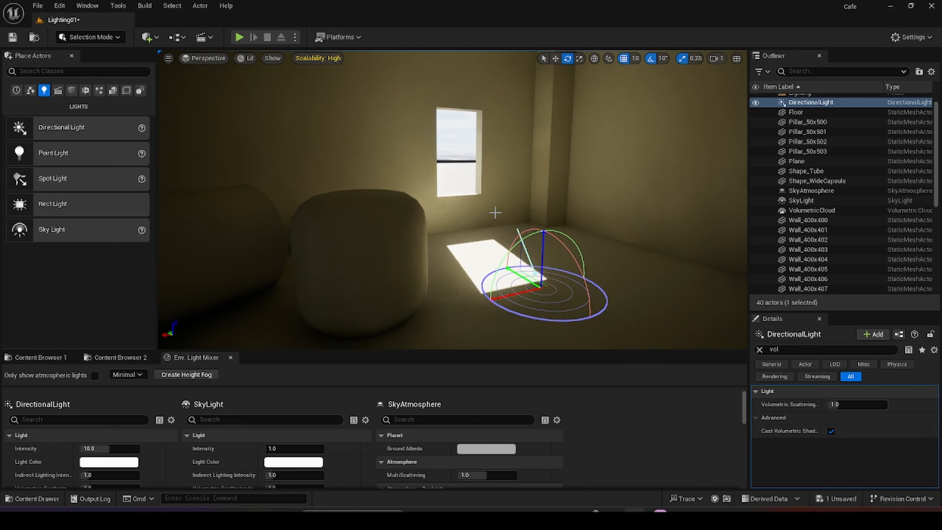
key("ctrl+l")
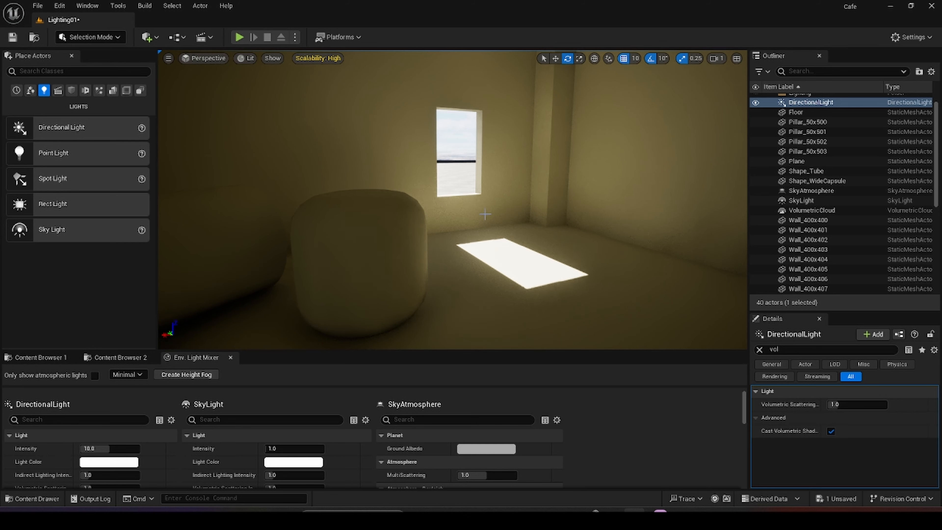
key("ctrl+l")
key("ctrl+l")
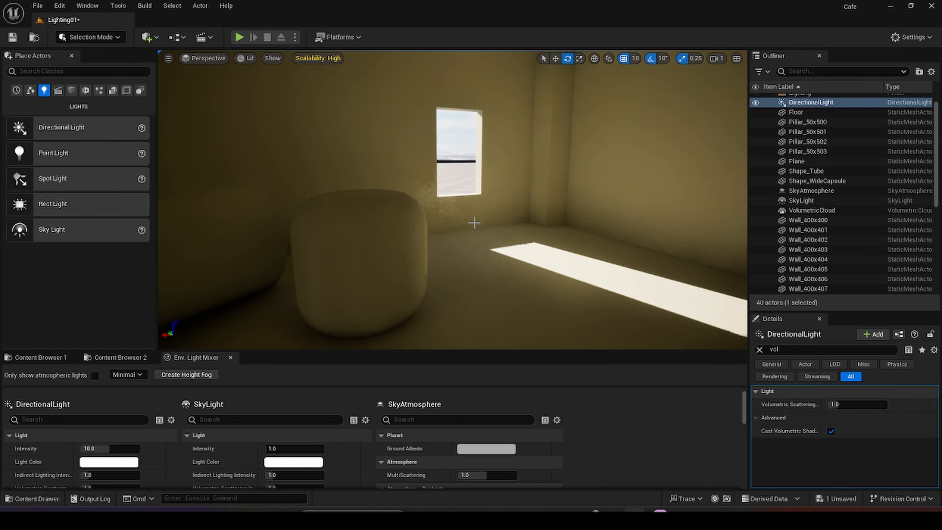
key("ctrl+l")
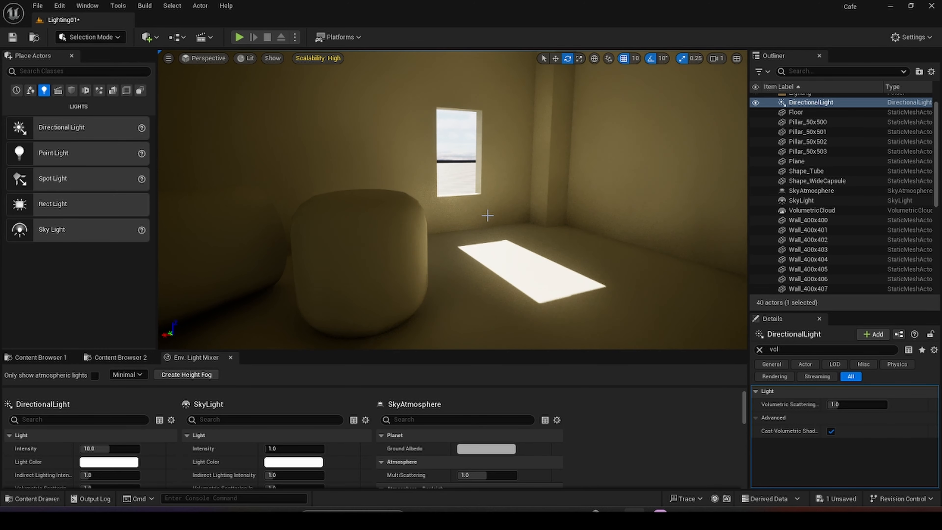
key("ctrl+l")
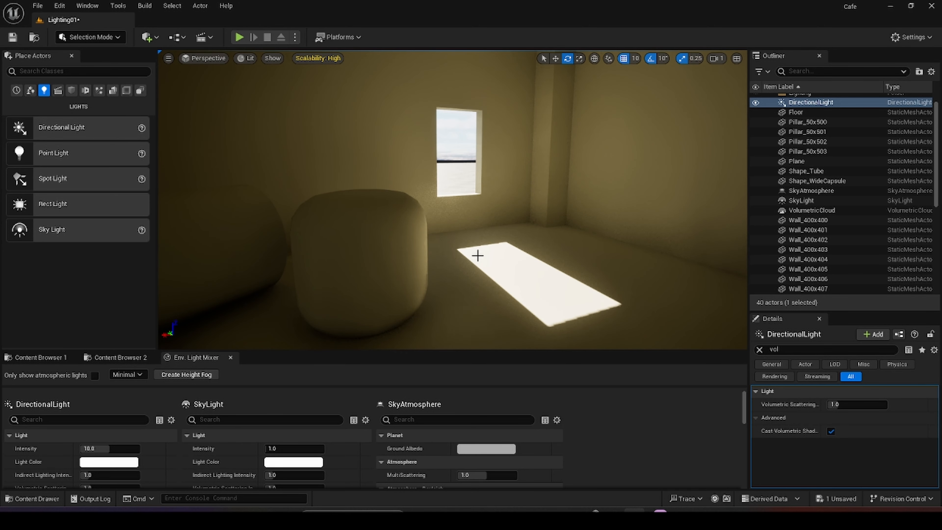
Inspect the sunlit room from several angles, including the ceiling corners, and the sun, sky and horizon outside the building
key("d")
right_click_drag(481, 254, 402, 257)
key("a")
key("d")
key("a")
key("s")
key("d")
key("s")
key("s")
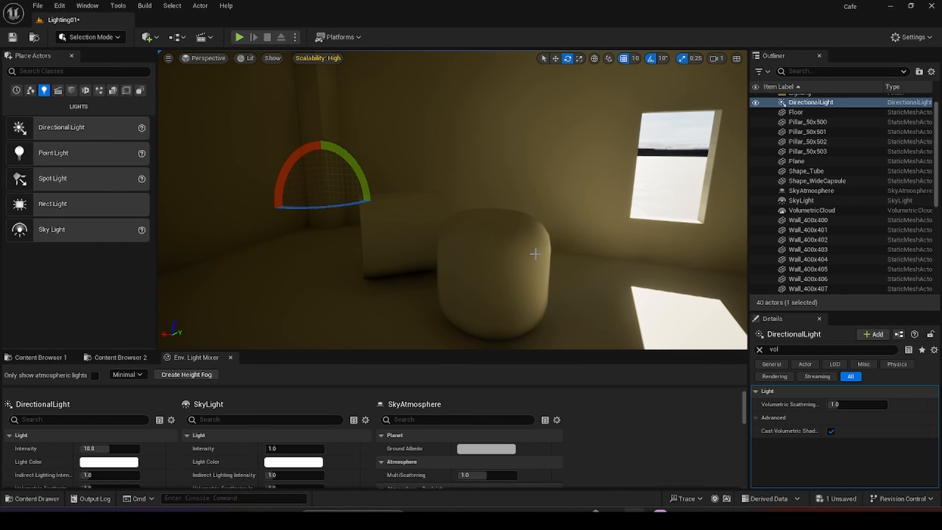
key("d")
right_click_drag(556, 138, 89, 61)
key("w")
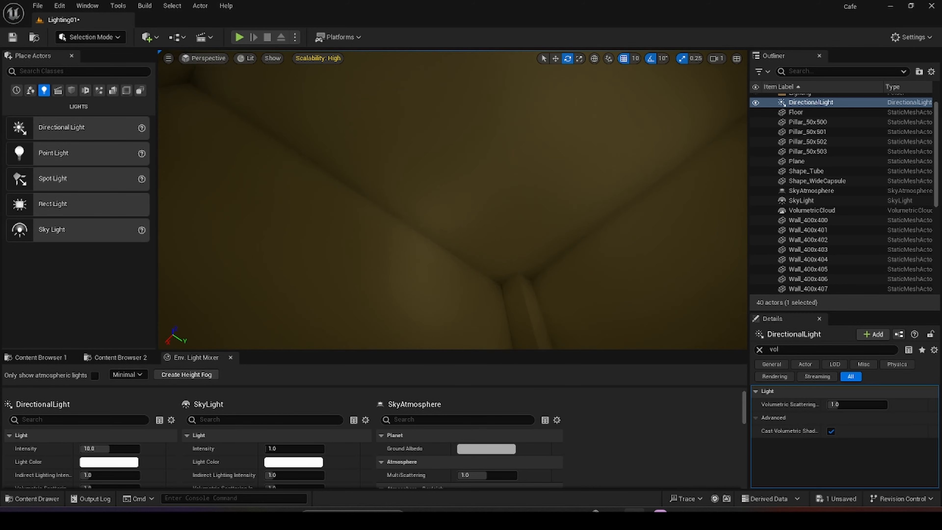
right_click_drag(452, 201, 219, 276)
key("s")
key("w")
key("w")
key("s")
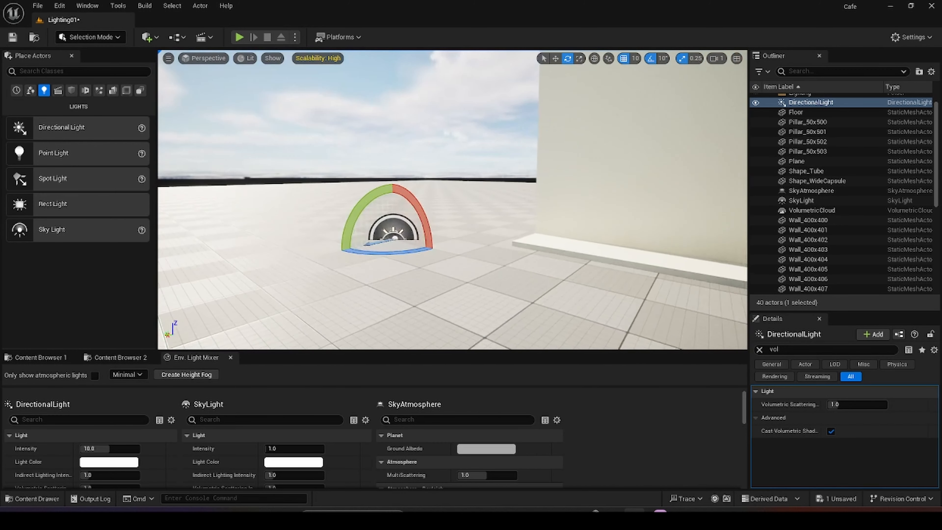
right_click_drag(563, 228, 548, 188)
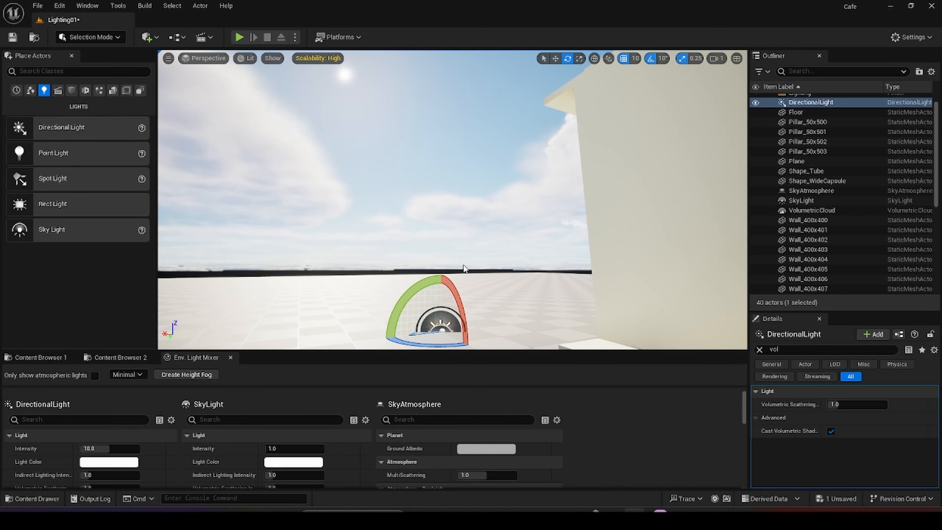
Return the view to the room's interior facing the window and create a height fog from the Env. Light Mixer
right_click_drag(464, 266, 500, 291)
key("w")
key("d")
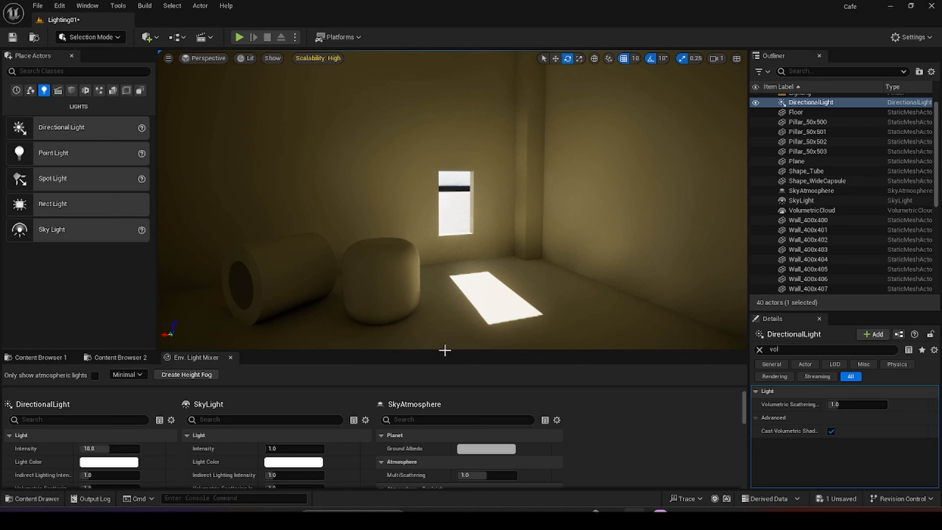
left_click(187, 375)
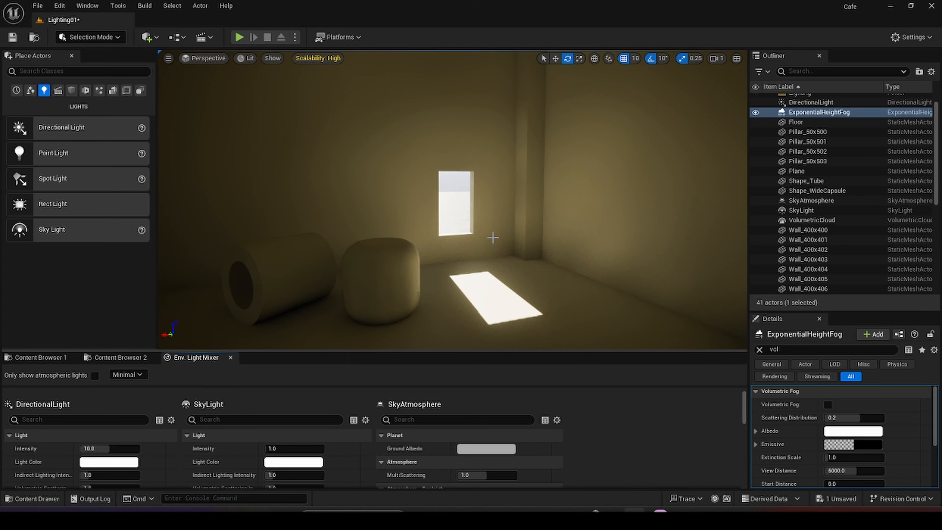
Examine the room with the height fog from different distances, with the tube, capsule shape and window in view
key("d")
right_click_drag(494, 238, 562, 257)
key("s")
key("w")
key("s")
key("d")
key("a")
key("w")
key("s")
key("a")
key("s")
key("d")
key("s")
key("w")
key("w")
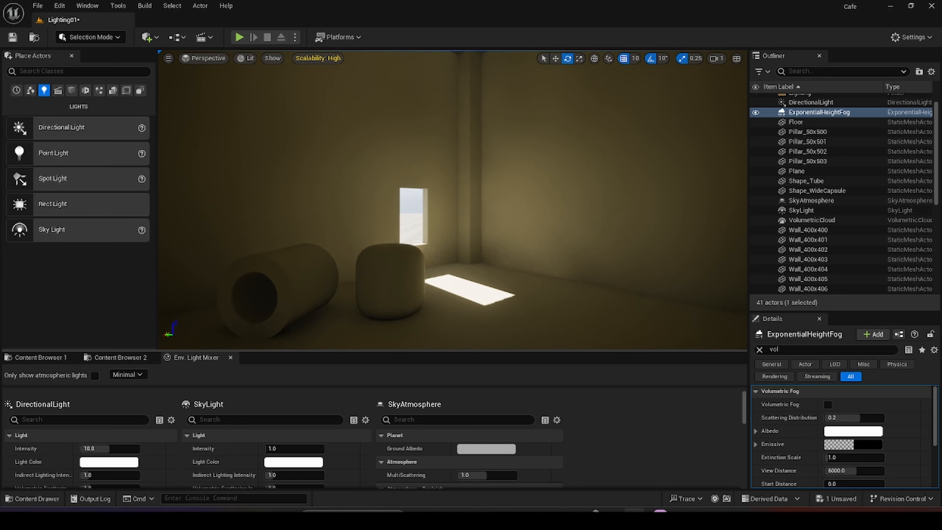
left_click(147, 37)
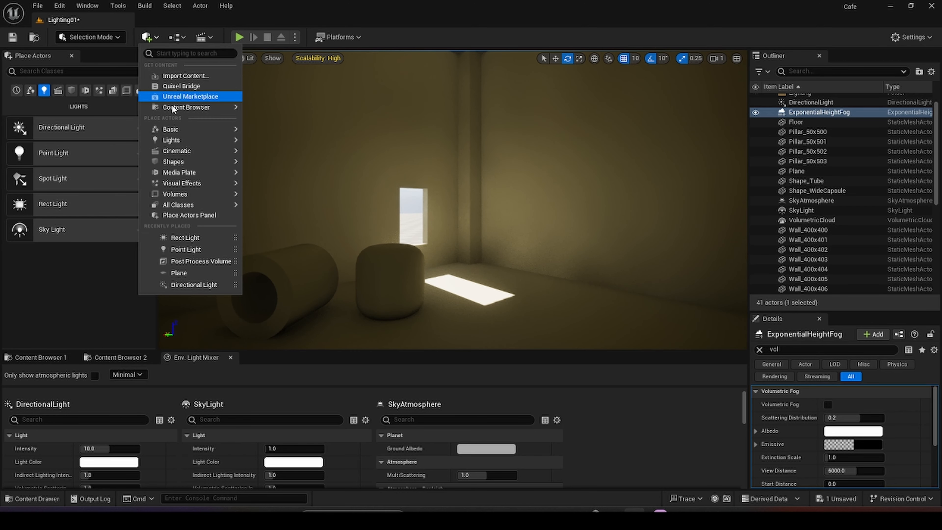
mouse_move(184, 152)
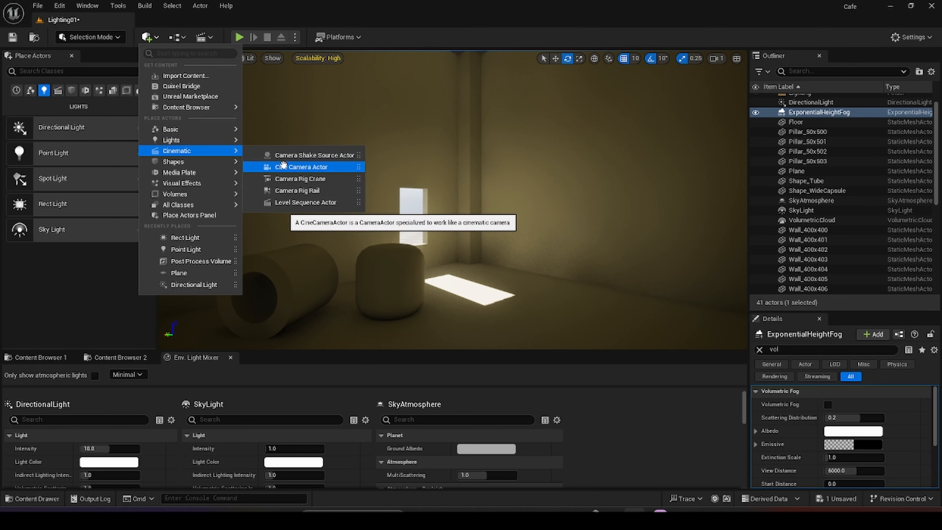
left_click(284, 18)
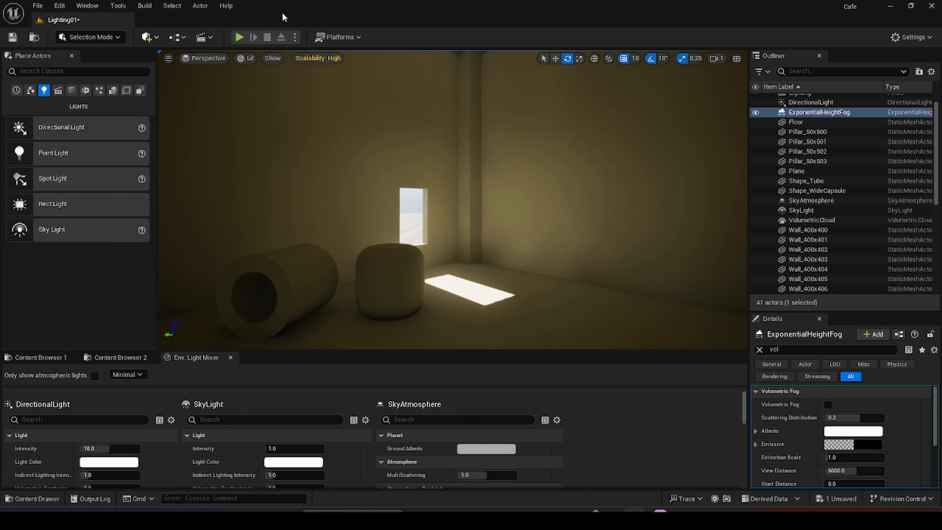
left_click(149, 37)
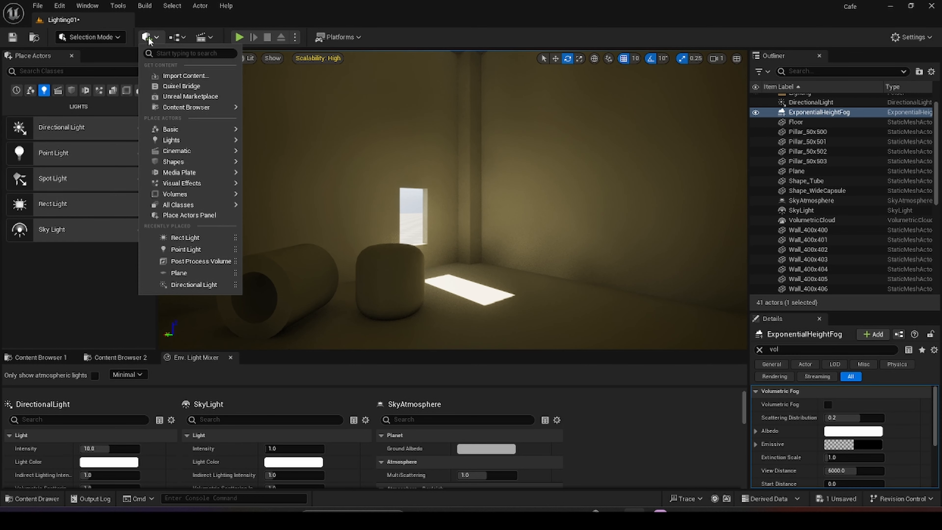
left_click(58, 104)
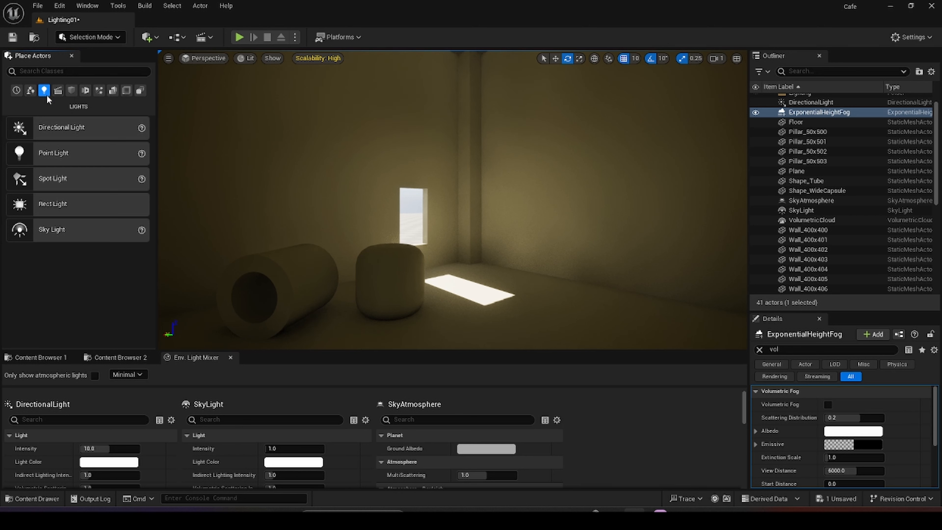
Place a Cine Camera Actor near the sunlit patch on the floor and raise it above the ground
left_click(58, 91)
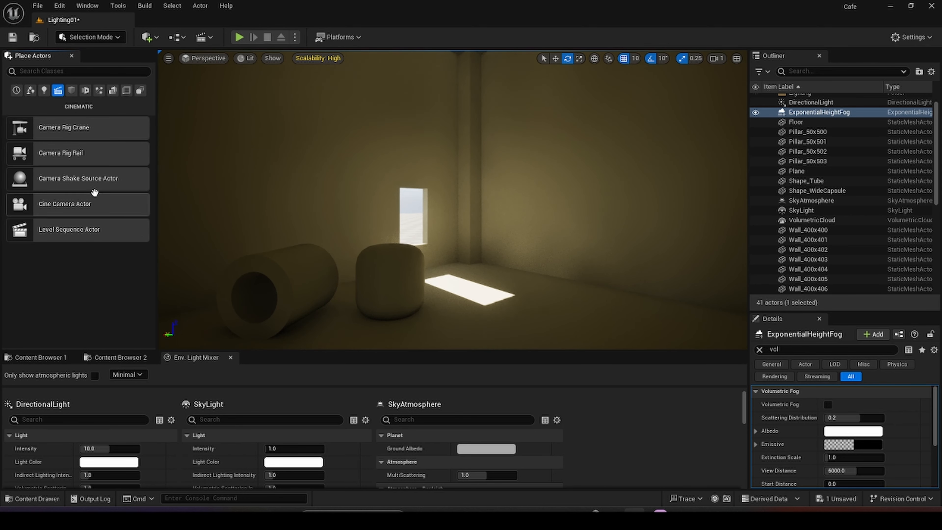
left_click_drag(93, 204, 459, 304)
left_click_drag(459, 269, 459, 213)
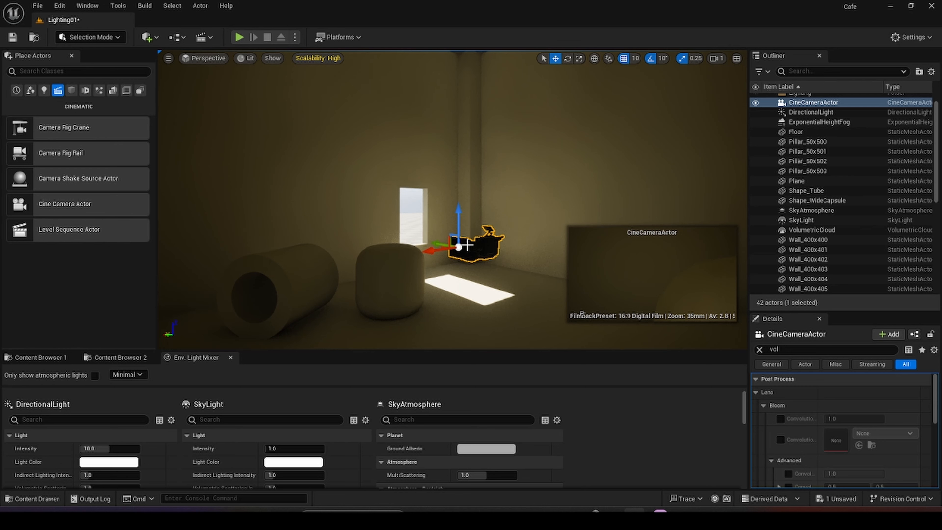
Rotate the cine camera to face the window and shift its position slightly
key("e")
mouse_move(455, 258)
left_mouse_down()
mouse_move(407, 256)
mouse_move(460, 250)
mouse_move(459, 198)
mouse_move(445, 237)
mouse_move(453, 246)
left_mouse_up()
key("w")
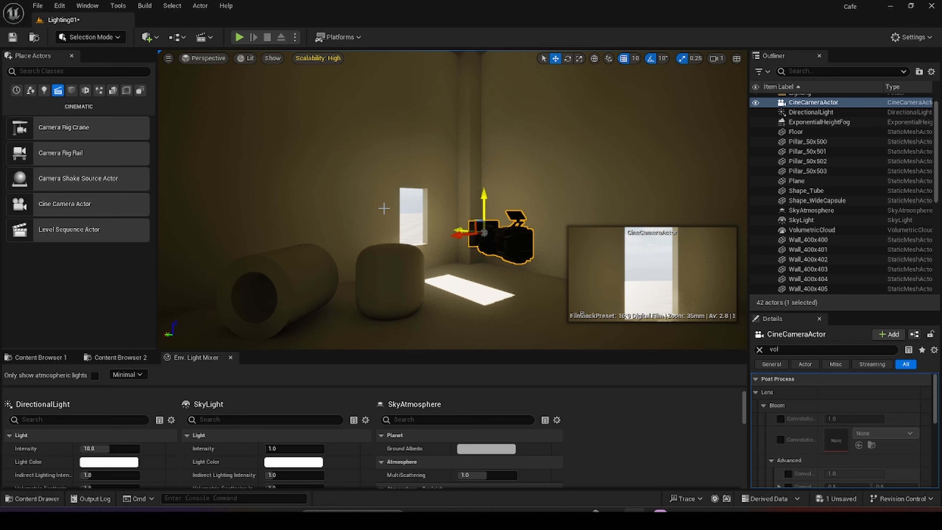
Pilot the CineCameraActor and frame its shot on the tube, the capsule shape, the window and the sunlit floor patch
left_click(213, 59)
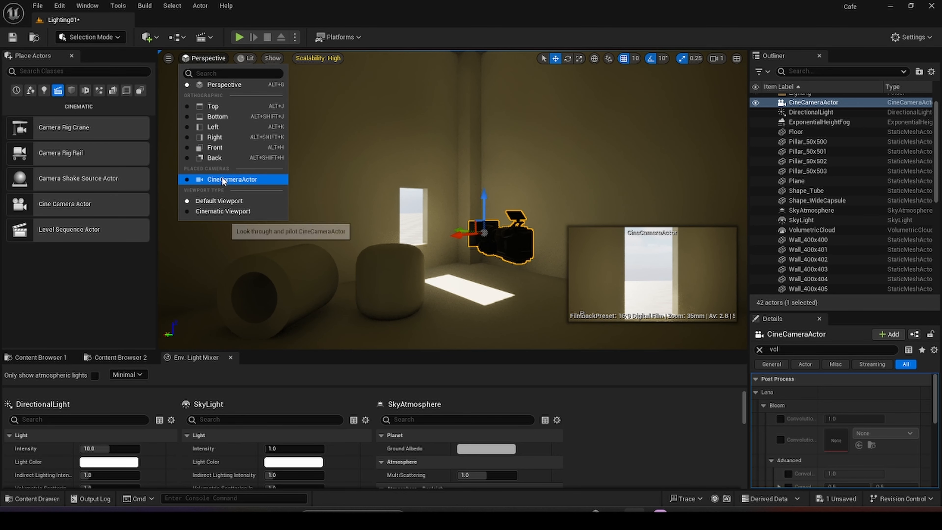
left_click(234, 178)
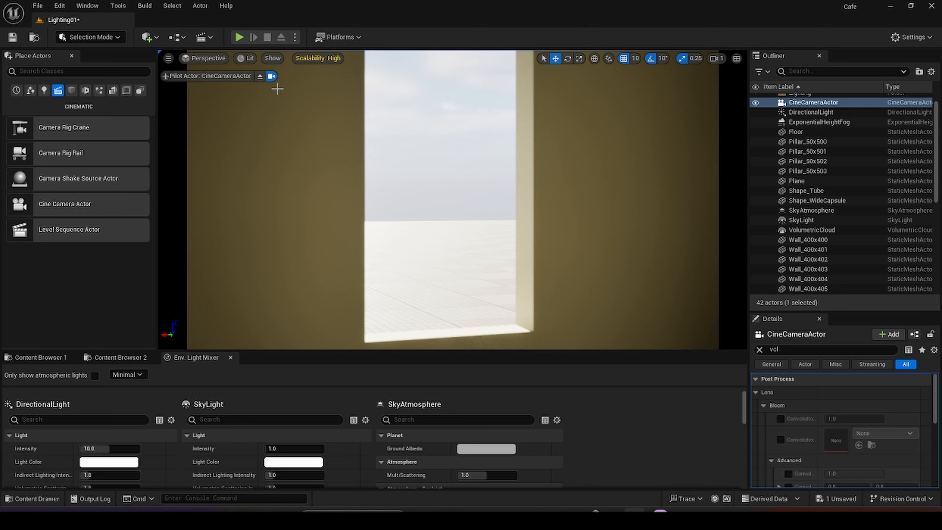
left_click(271, 76)
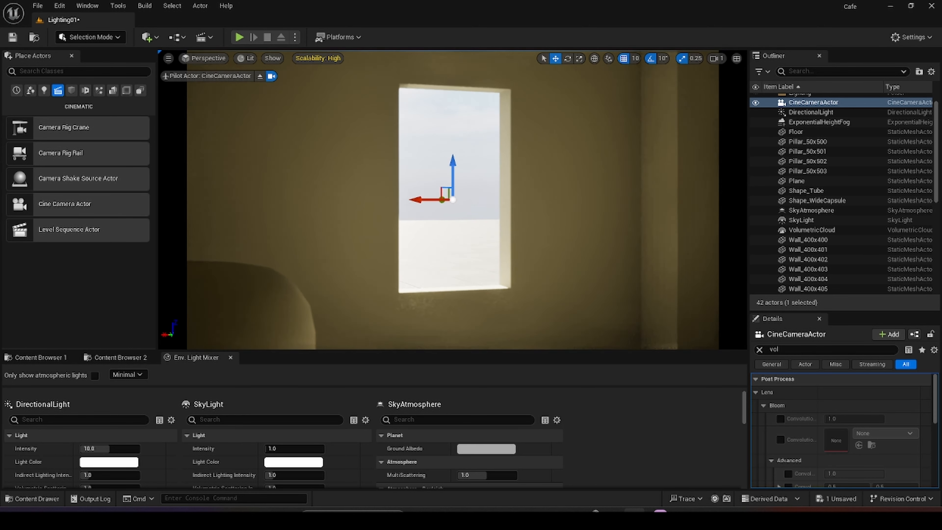
scroll(452, 199, "up", 3)
right_click_drag(453, 200, 482, 247)
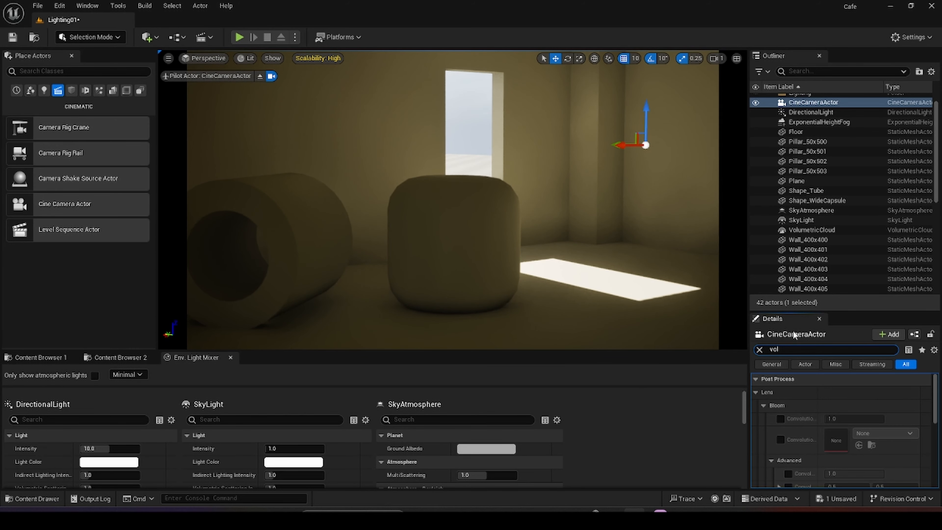
Clear the Details search filter, enlarge the Details area and set the cine camera's lens to 30mm Prime f/1.4
key("BackSpace")
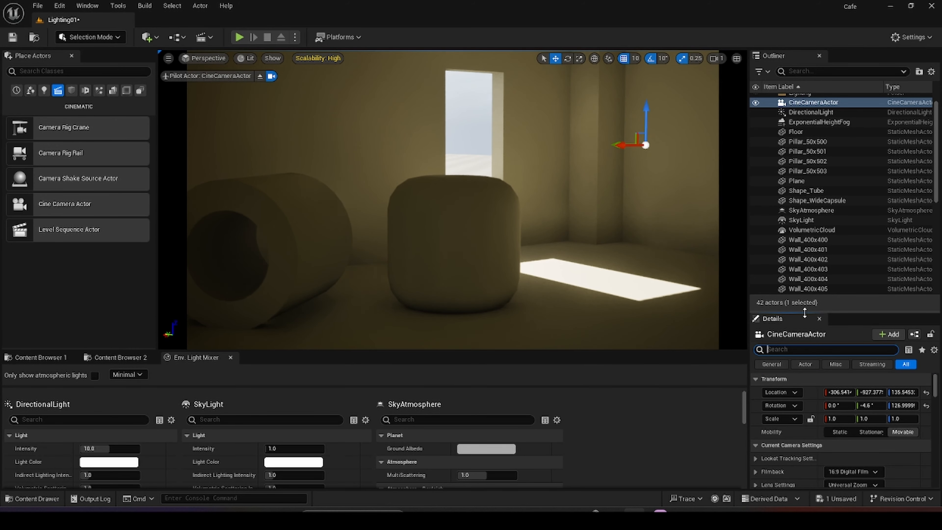
left_click_drag(804, 313, 817, 183)
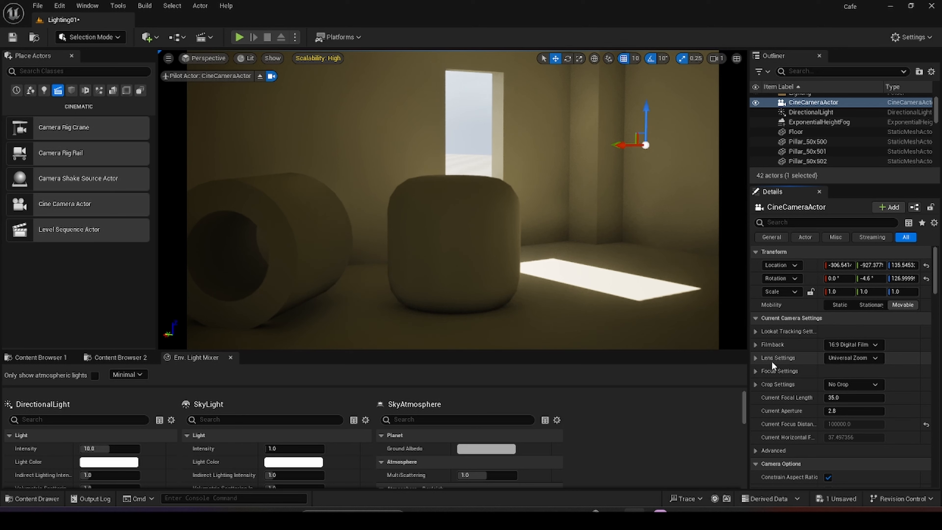
left_click(836, 358)
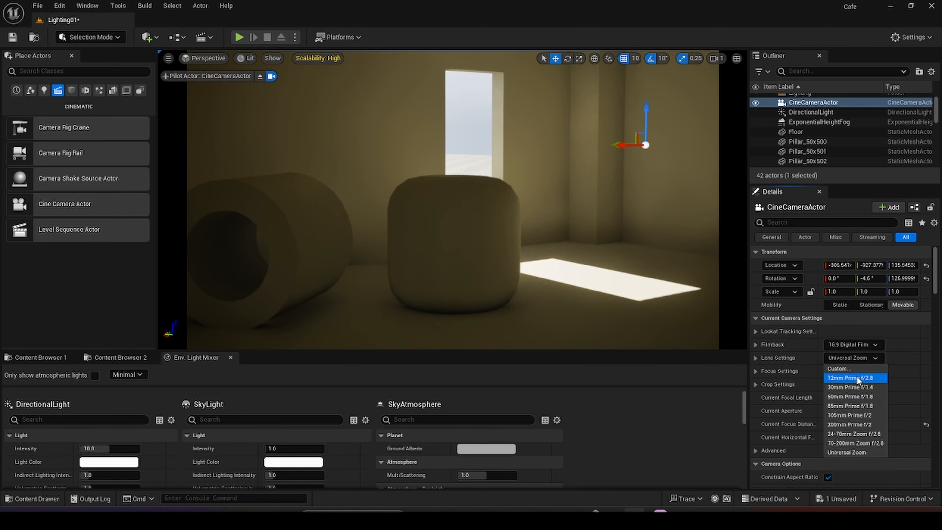
left_click(856, 387)
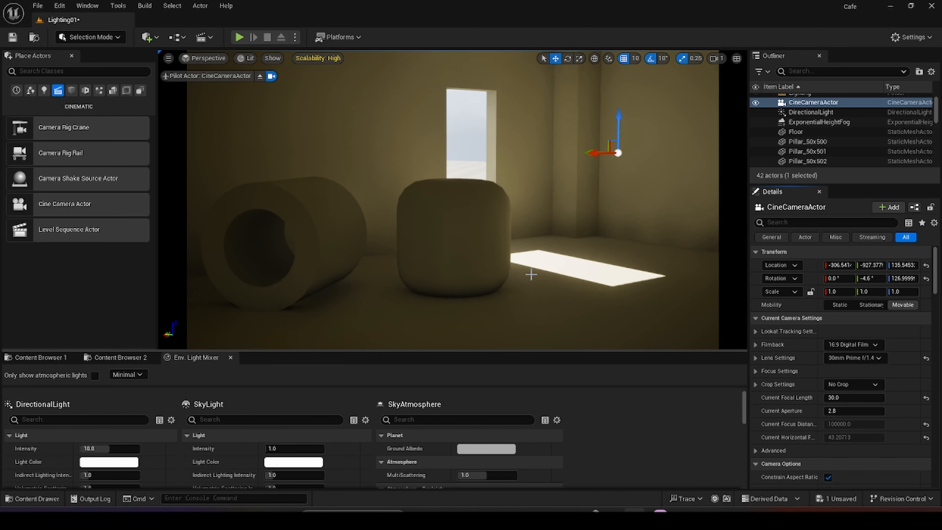
Pull the piloted cine camera back and raise it so more floor surrounds the tube, the capsule shape and the sunlit patch
mouse_move(531, 274)
right_mouse_down()
mouse_move(530, 249)
mouse_move(525, 291)
mouse_move(531, 286)
mouse_move(514, 287)
mouse_move(531, 271)
mouse_move(525, 277)
right_mouse_up()
key("w")
key("s")
key("s")
key("w")
key("s")
key("d")
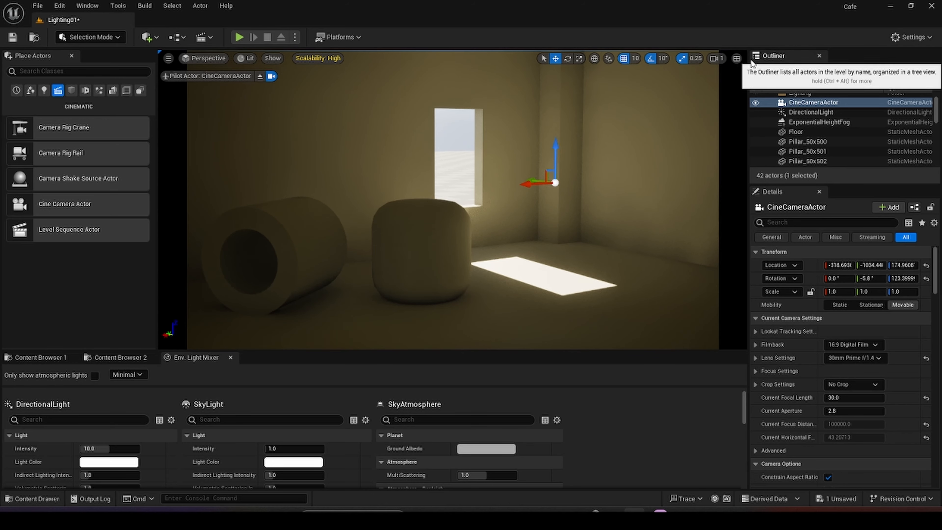
Enlarge the viewport area, try the four-view layout and maximize the perspective view again
left_click_drag(748, 73, 803, 73)
left_click(791, 58)
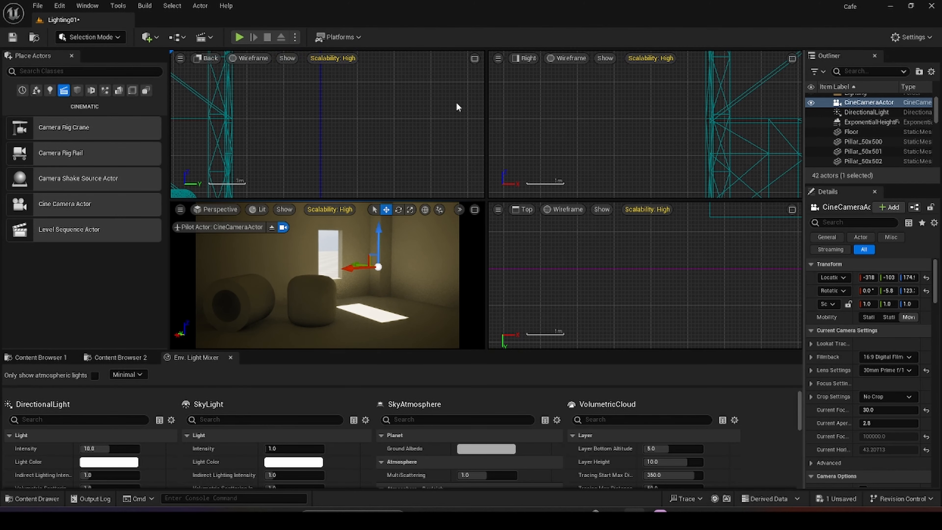
left_click(474, 209)
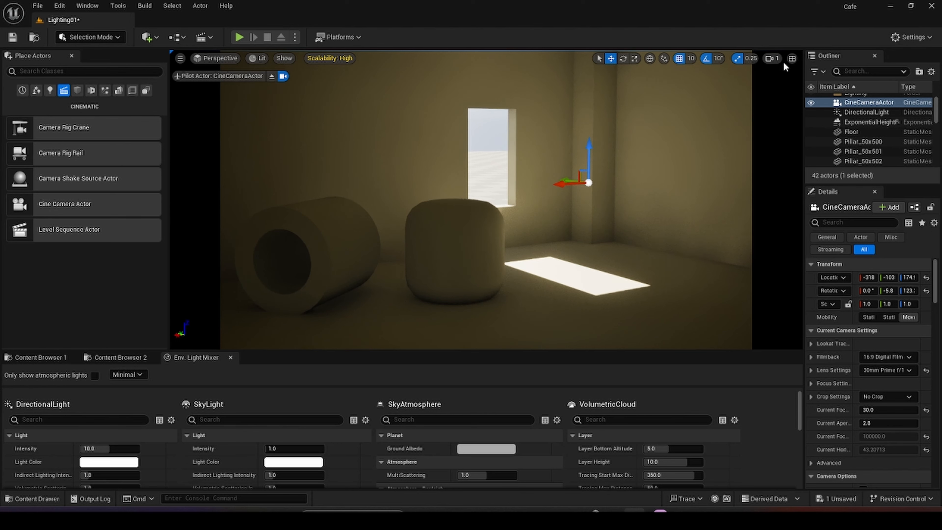
Show the CineCameraActor shot in a Cinematic Viewport with the Grid (3x3) composition overlay
left_click(210, 60)
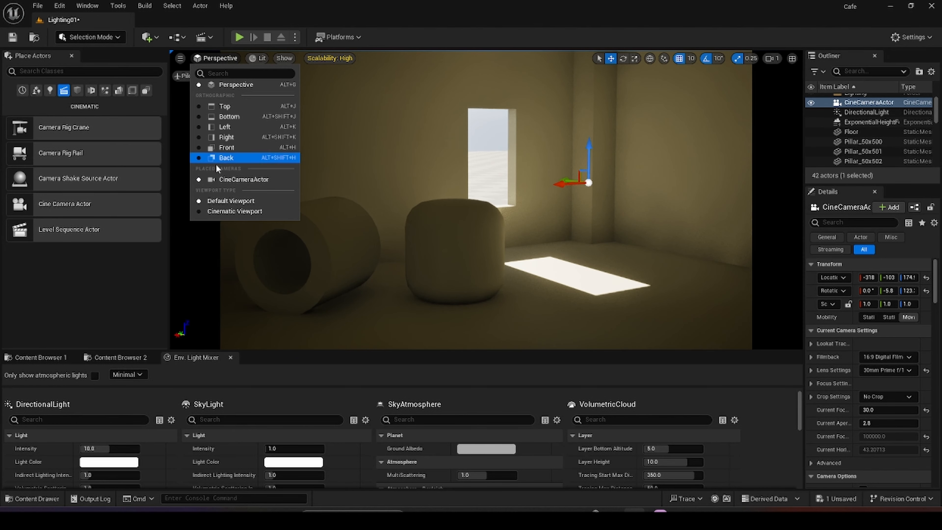
left_click(217, 211)
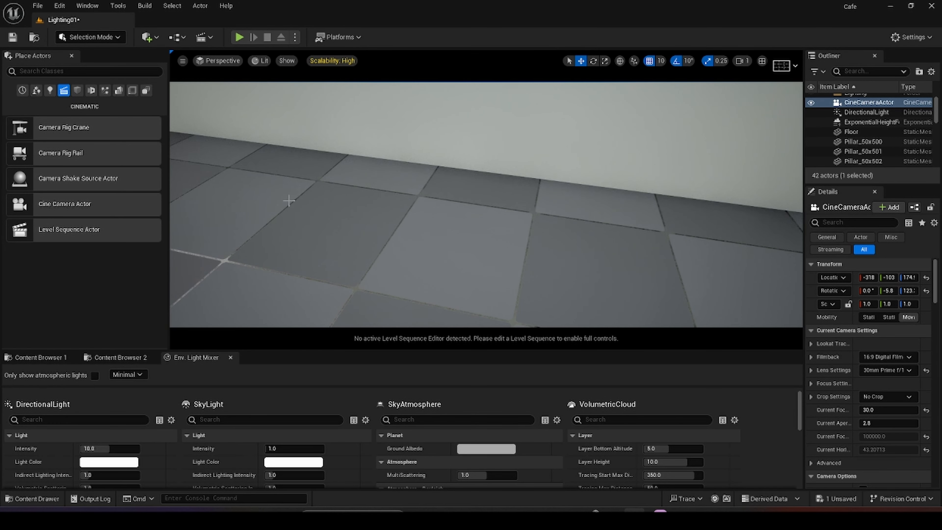
left_click(225, 64)
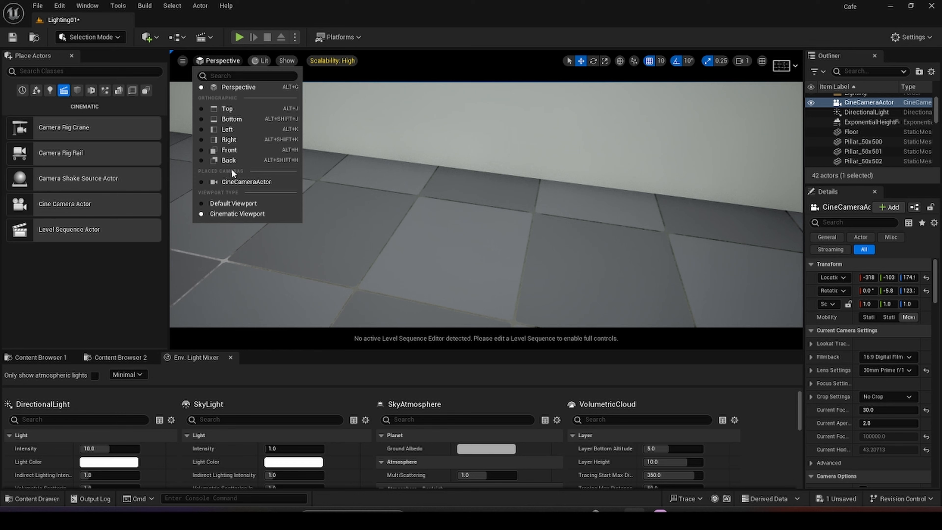
left_click(226, 181)
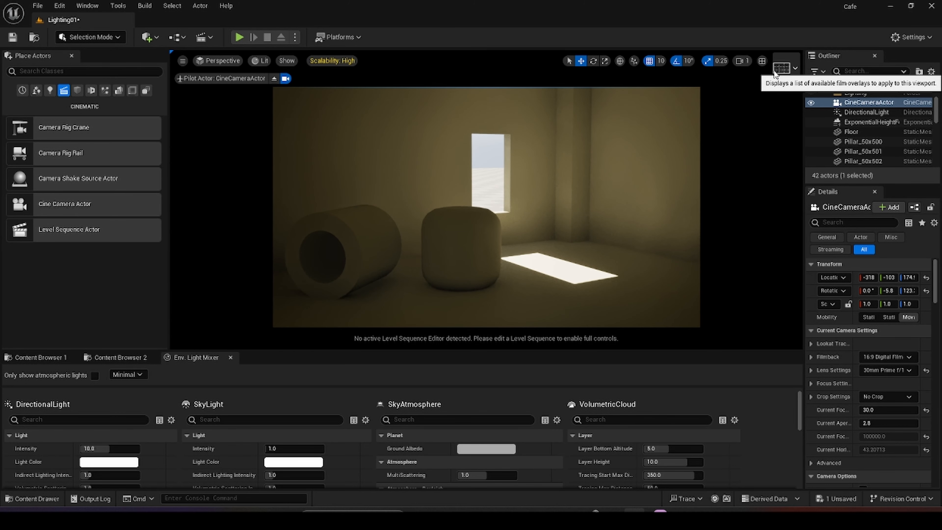
left_click(783, 70)
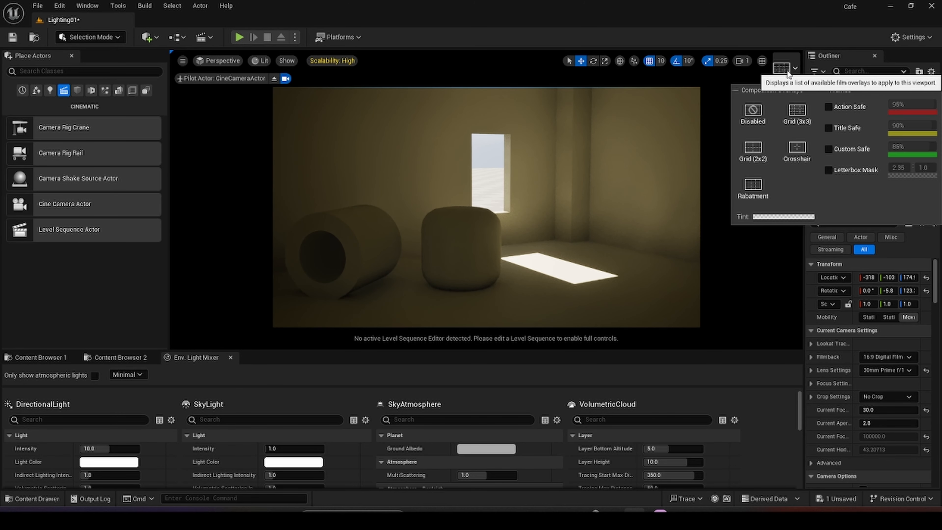
left_click(795, 115)
Reframe the piloted cine camera against the grid, with the tube and capsule shape in the lower part of the shot
key("s")
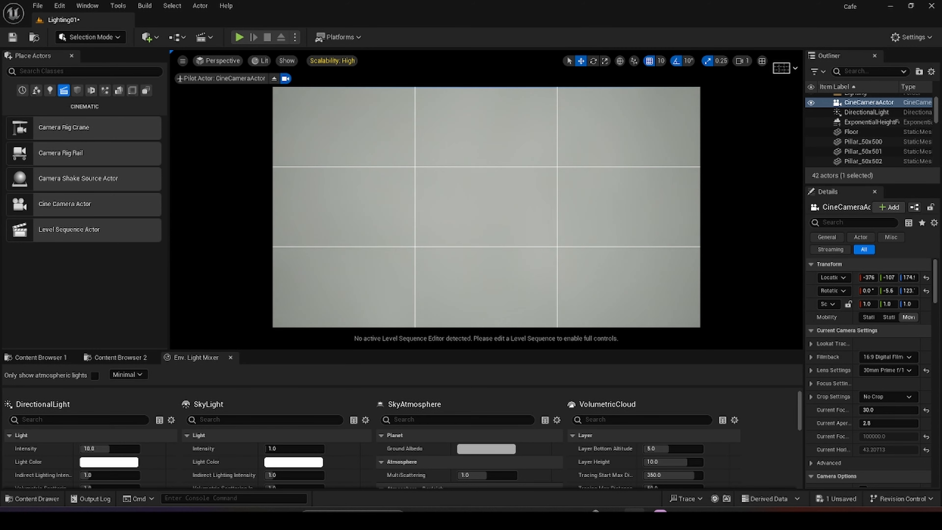
key("w")
scroll(486, 208, "down", 1)
mouse_move(487, 208)
right_mouse_down()
mouse_move(479, 223)
mouse_move(487, 228)
mouse_move(496, 210)
mouse_move(487, 219)
right_mouse_up()
key("s")
key("a")
key("a")
key("d")
key("d")
key("d")
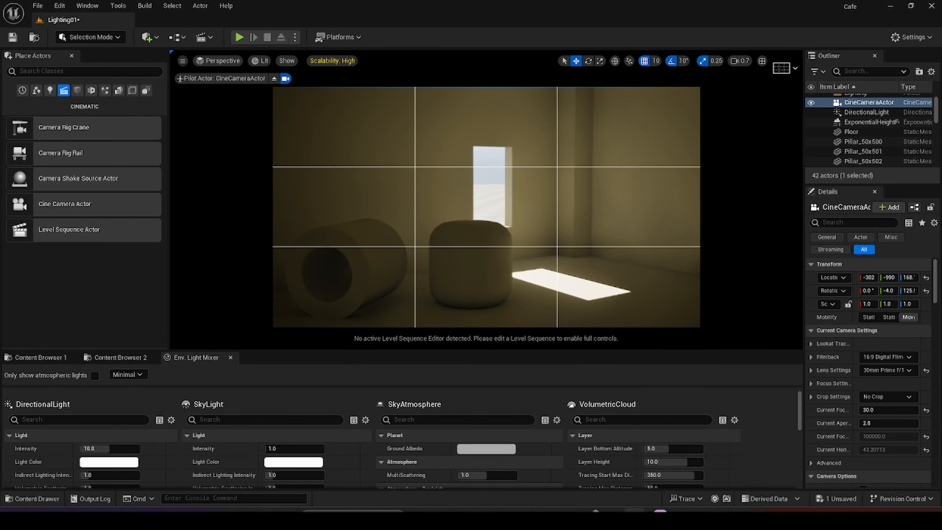
Return to the Default Viewport and view the cine camera beside the corner pillar and doorway
left_click(218, 59)
left_click(234, 199)
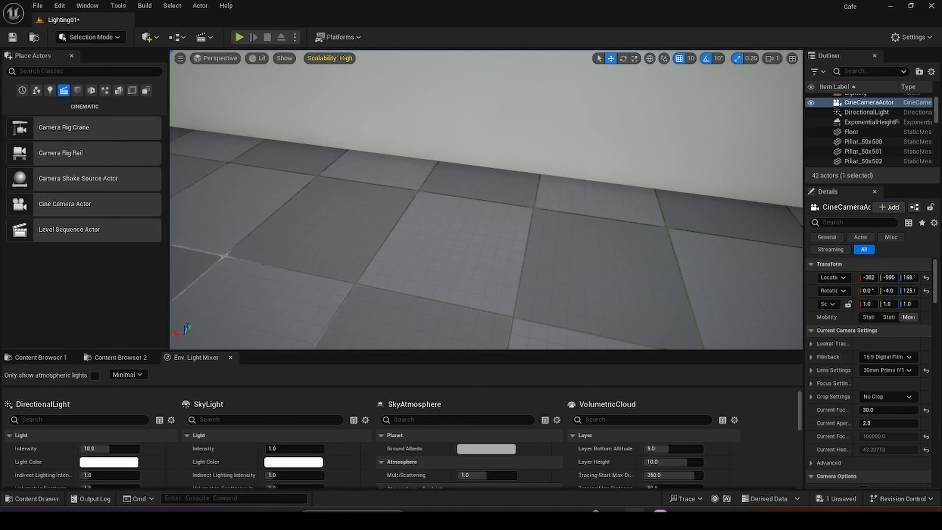
right_click_drag(486, 219, 326, 211)
key("s")
key("w")
key("w")
key("s")
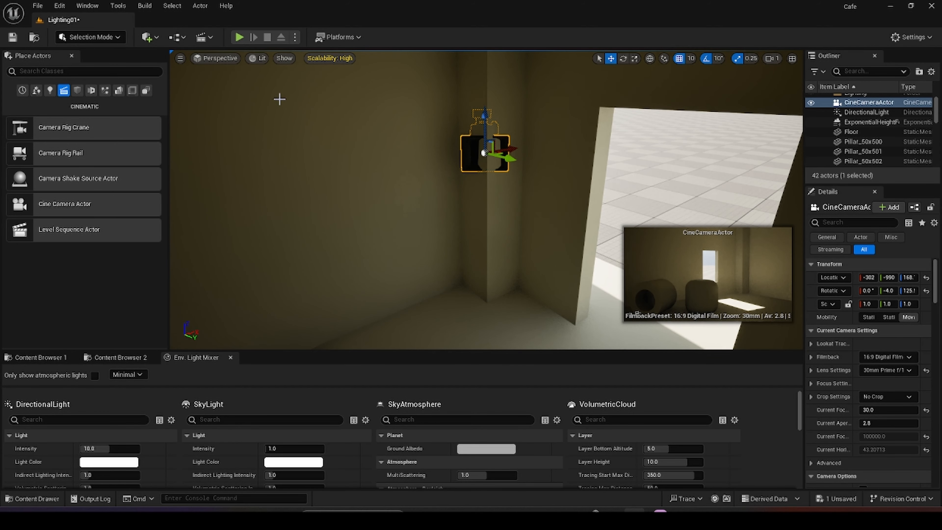
Look through the CineCameraActor again and move its shot slightly closer to the tube and capsule shape
left_click(219, 58)
left_click(244, 179)
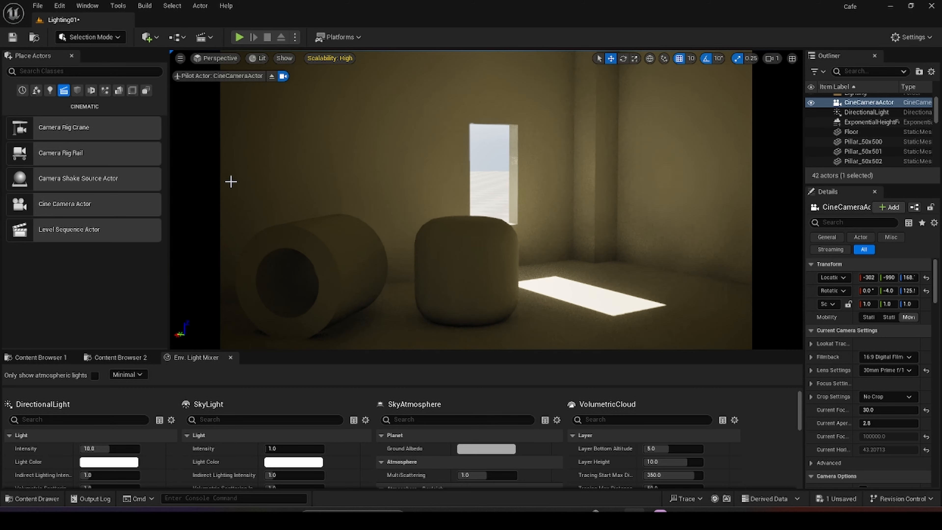
key("w")
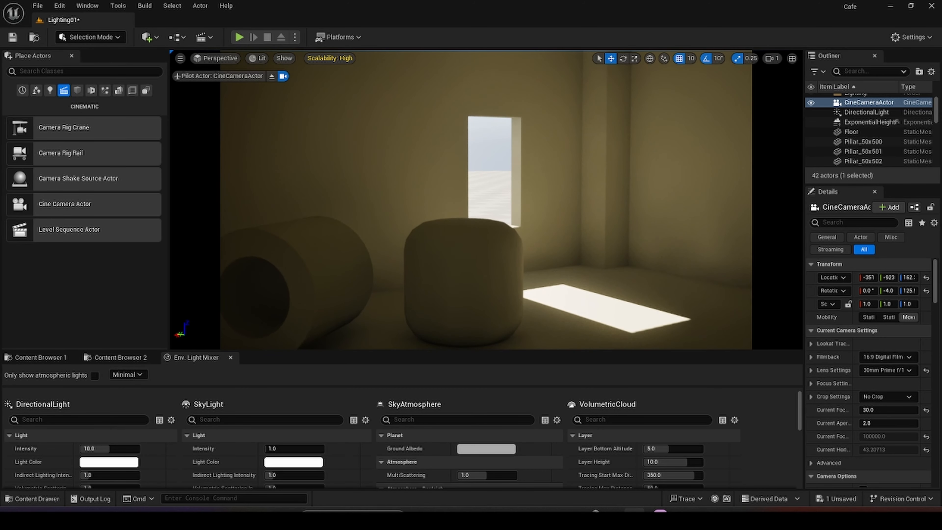
key("w")
key("s")
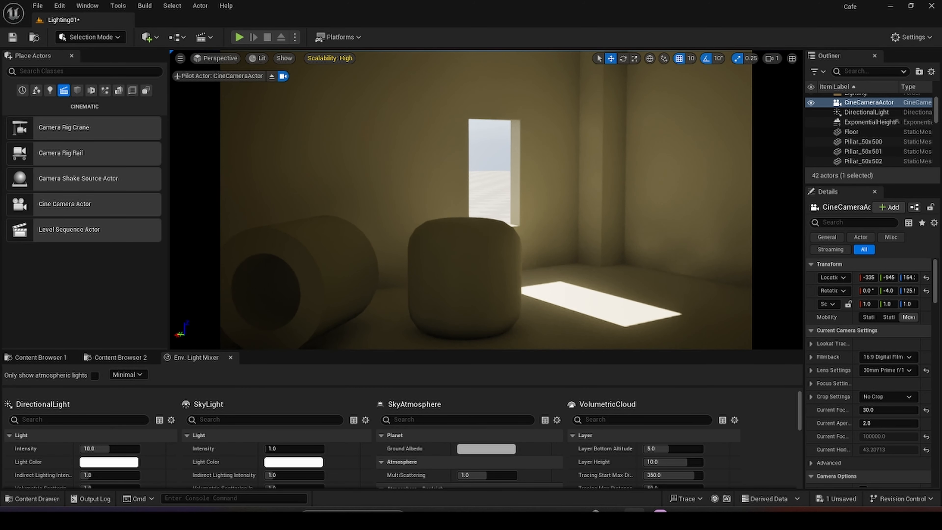
Stop piloting the CineCameraActor, narrow the Place Actors area and widen the Outliner and Details area
left_click(272, 76)
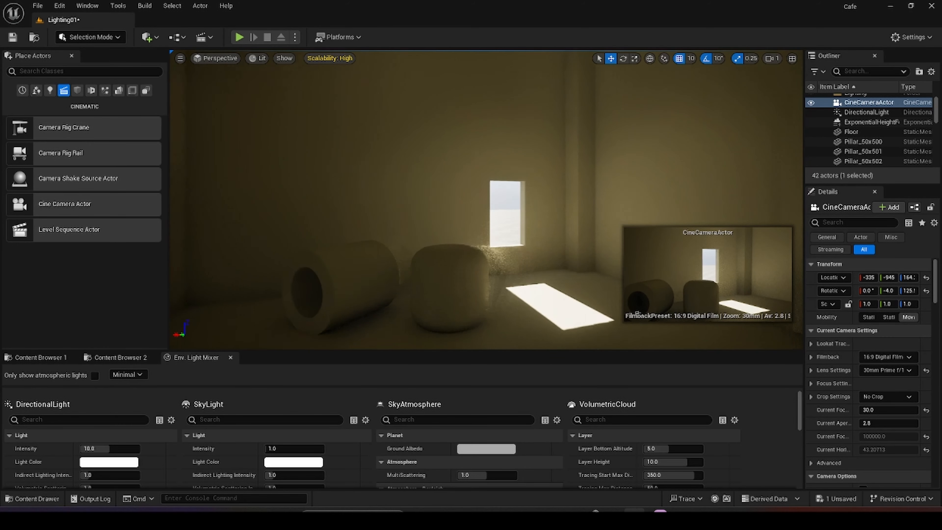
key("d")
right_click_drag(486, 200, 466, 200)
key("a")
key("a")
key("d")
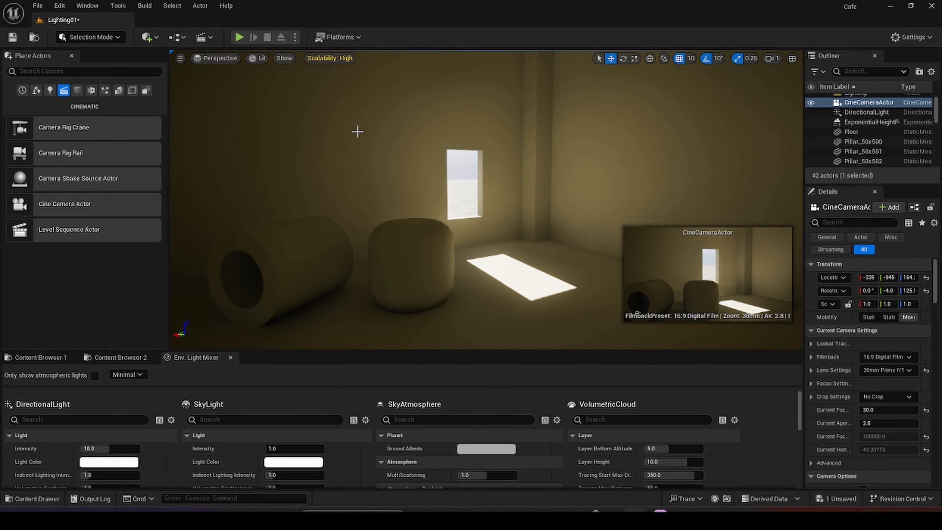
left_click_drag(166, 96, 139, 98)
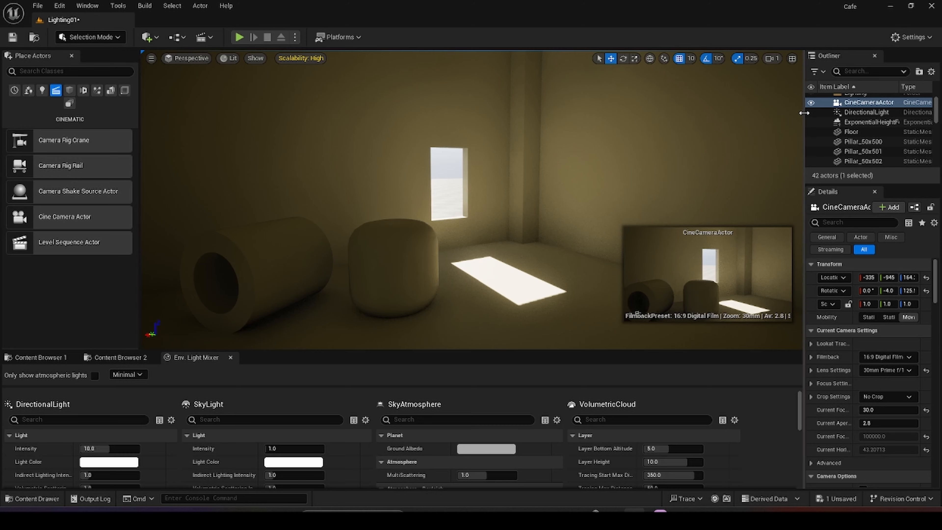
left_click_drag(802, 113, 742, 112)
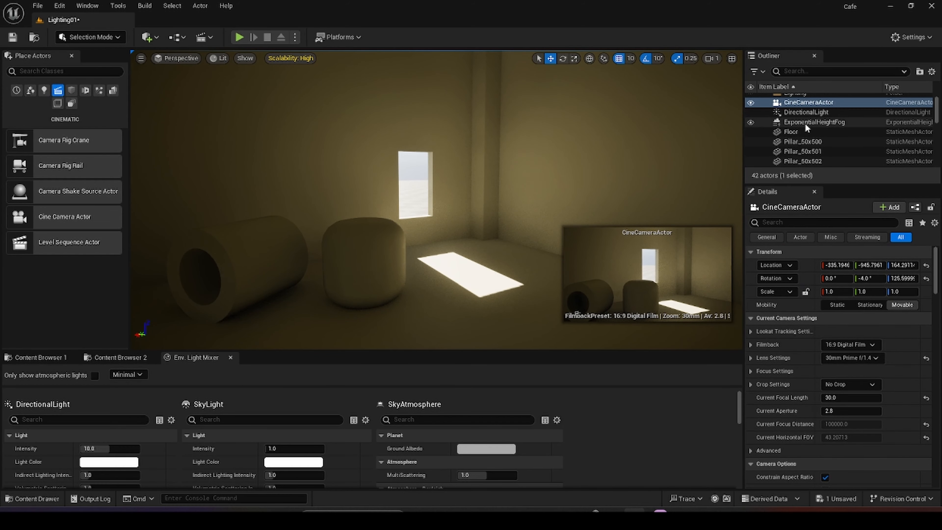
Enable Lock Actor Movement for the CineCameraActor and look around the locked camera in the room
right_click(793, 107)
mouse_move(812, 264)
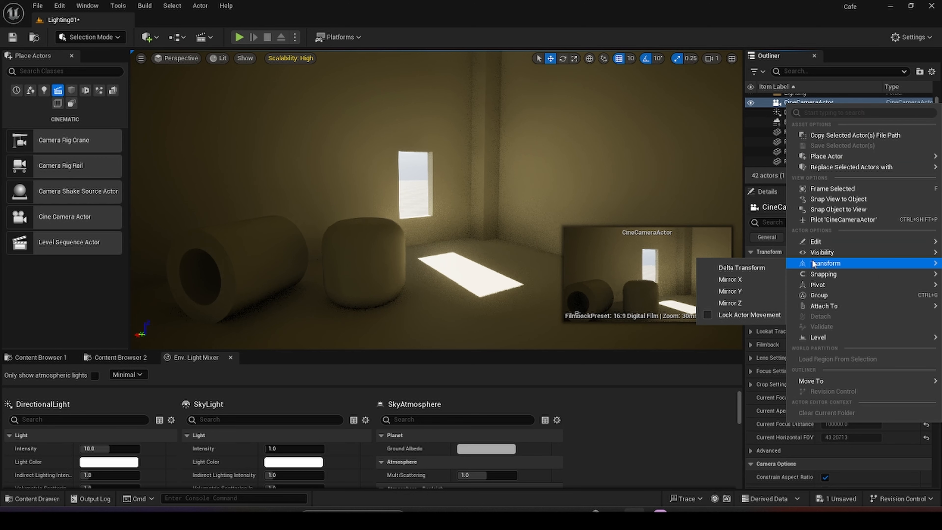
left_click(707, 315)
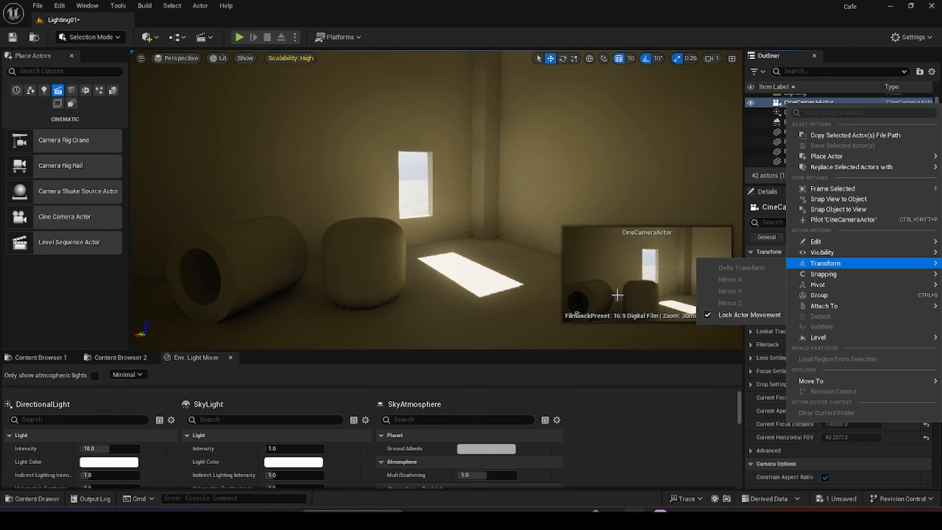
right_click_drag(335, 132, 493, 156)
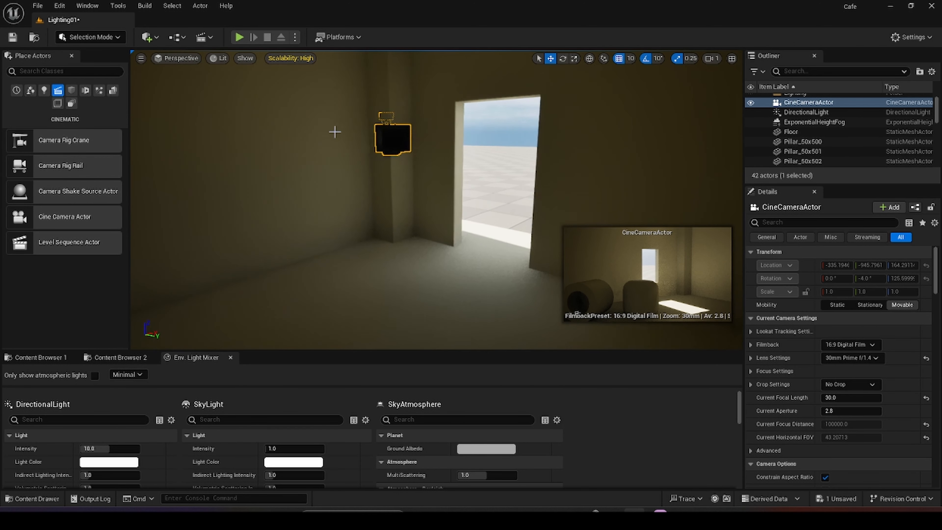
key("e")
right_click_drag(387, 138, 473, 124)
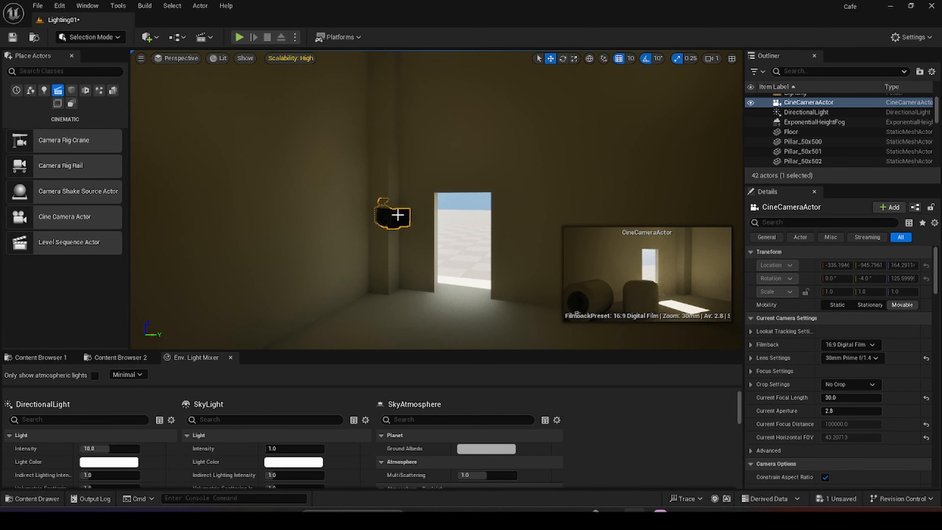
right_click_drag(437, 200, 545, 222)
right_click_drag(400, 246, 403, 245)
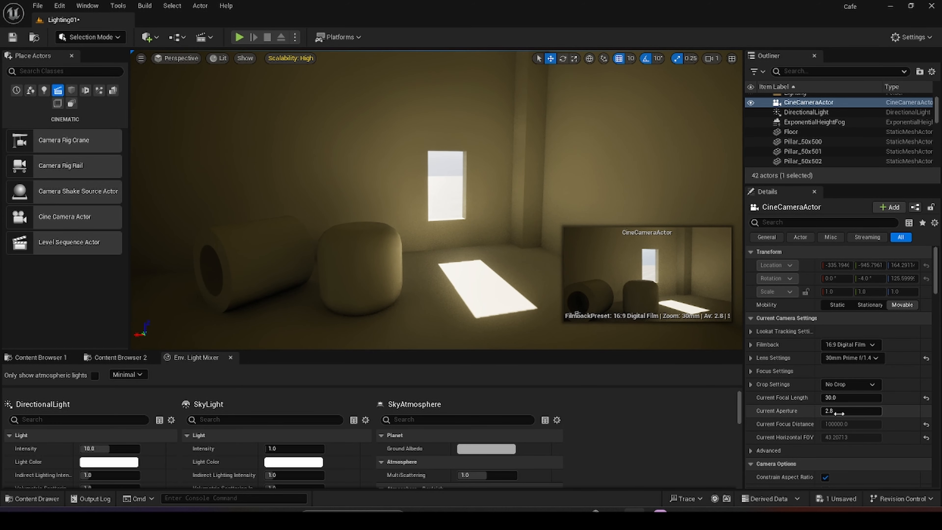
Set the cine camera's Current Aperture to 5.6
left_click_drag(833, 407, 839, 408)
left_click(838, 410)
type("5")
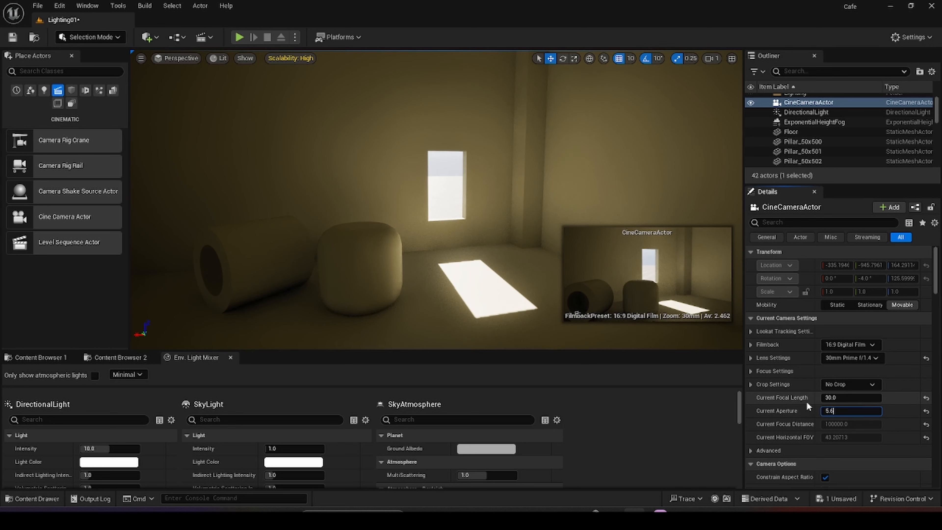
type(".6")
key("Return")
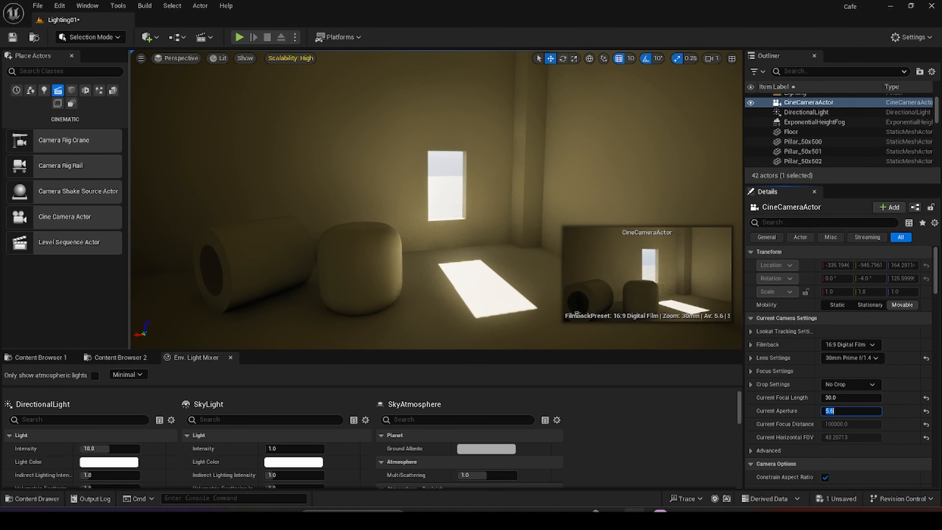
mouse_move(351, 211)
right_mouse_down()
mouse_move(342, 221)
mouse_move(350, 196)
mouse_move(351, 212)
right_mouse_up()
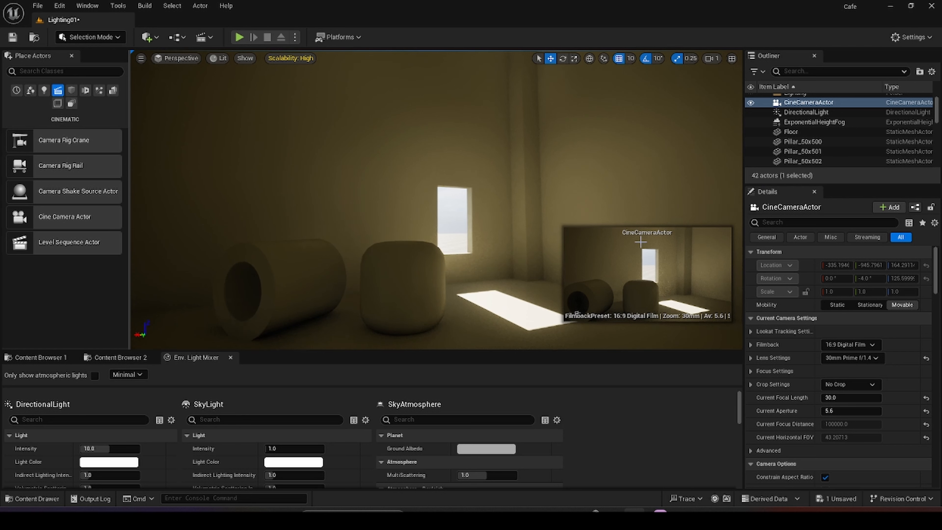
Change the viewport layout to two panes, side by side
left_click(142, 58)
mouse_move(188, 285)
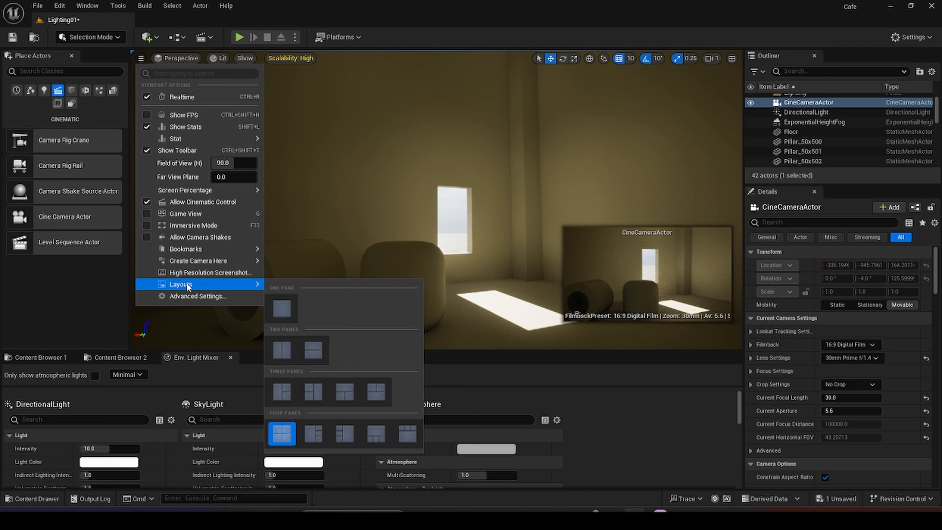
left_click(141, 60)
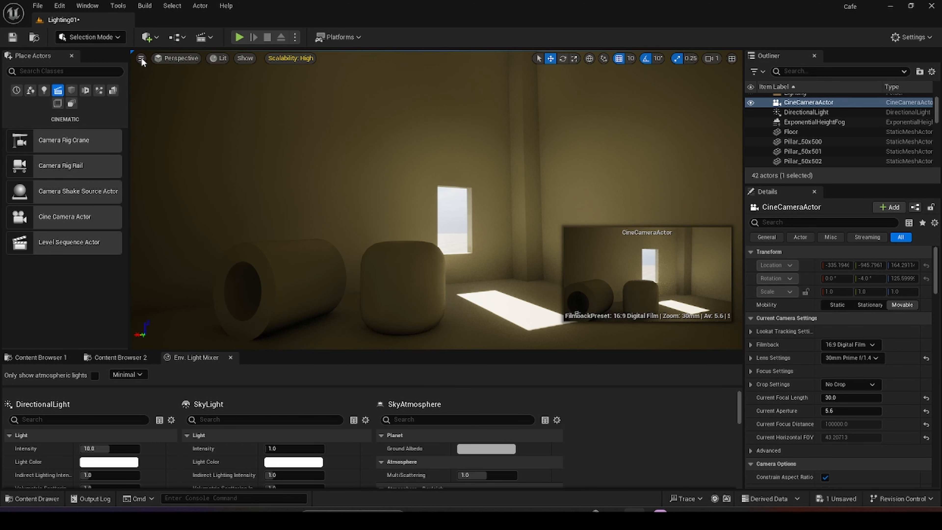
left_click(140, 58)
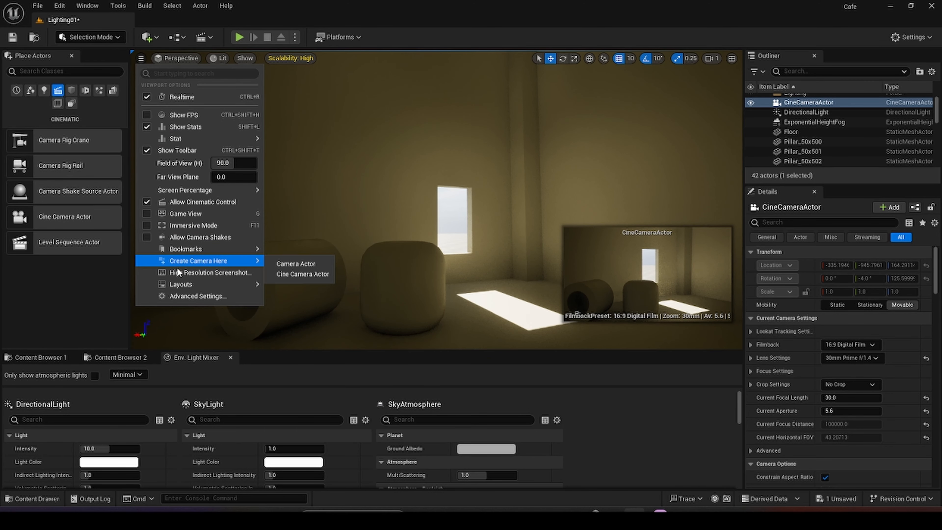
mouse_move(164, 285)
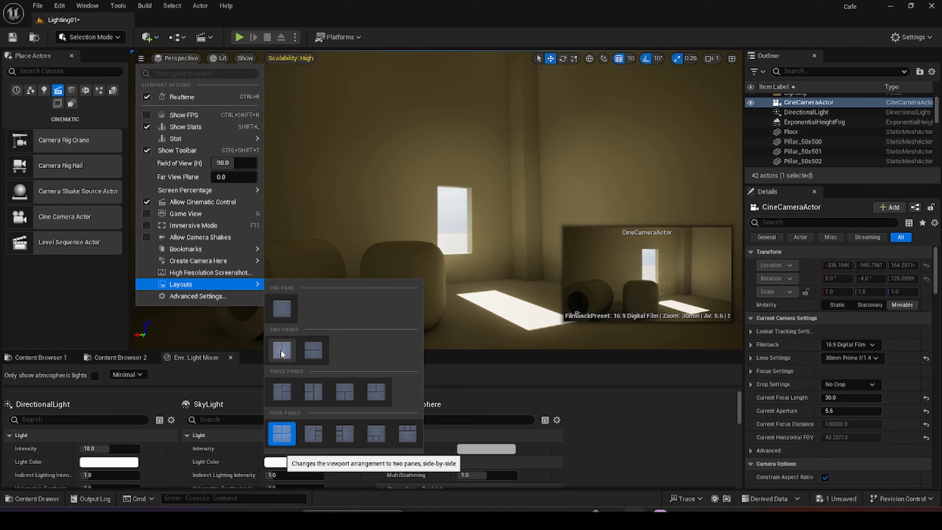
left_click(288, 351)
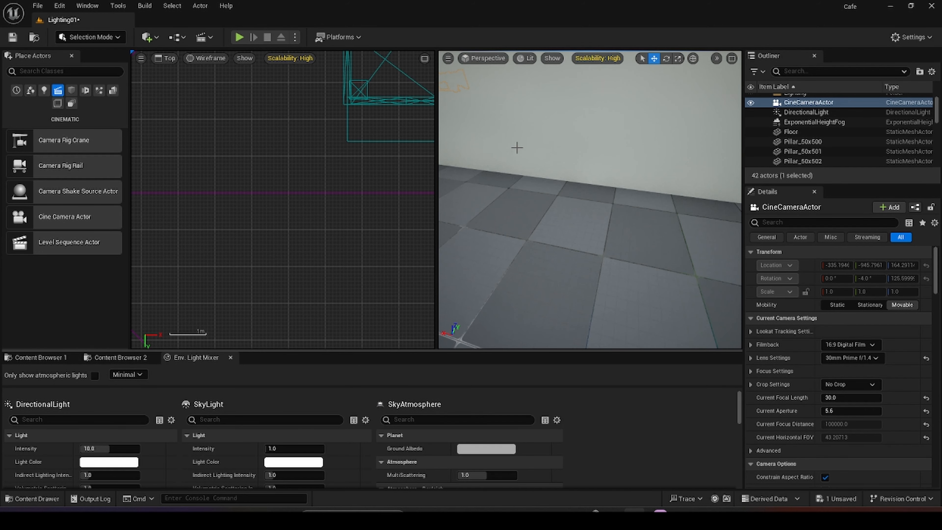
Show the CineCameraActor's shot in the perspective pane
right_click_drag(517, 148, 563, 131)
key("w")
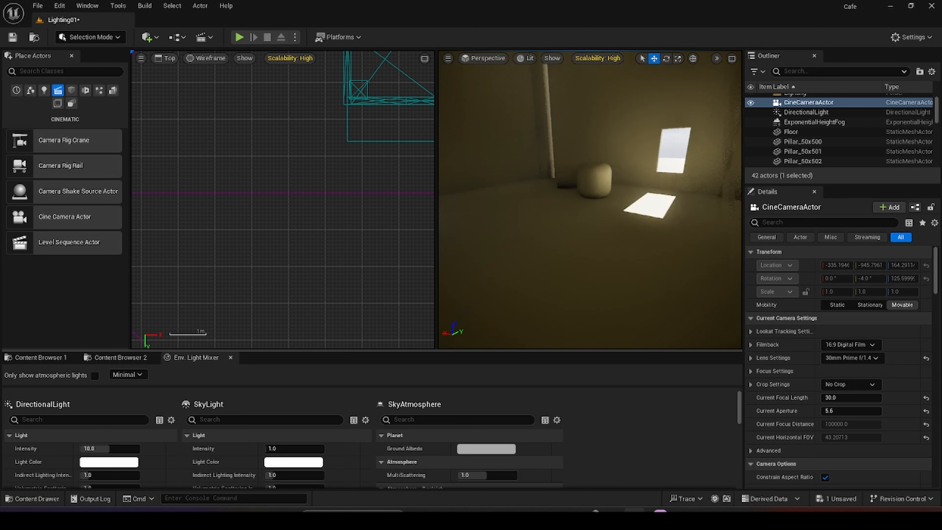
right_click_drag(597, 185, 593, 185)
left_click(493, 62)
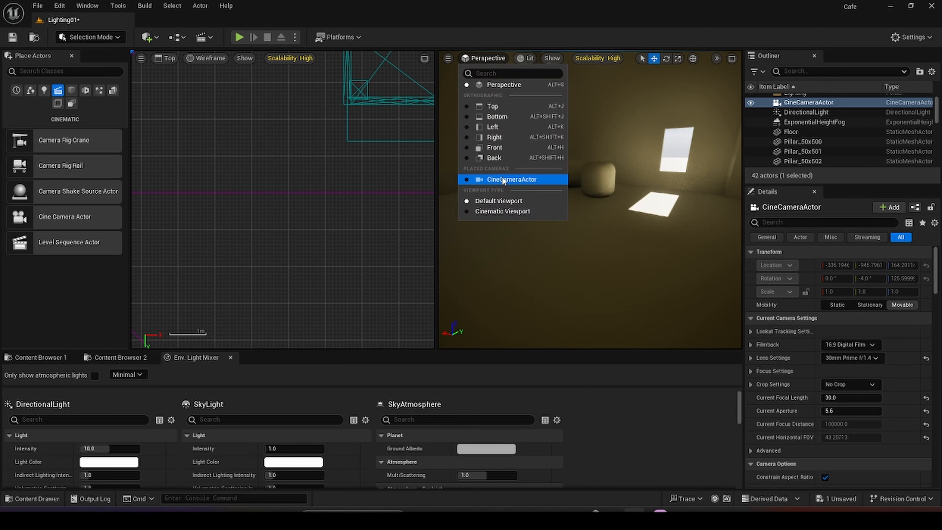
left_click(511, 181)
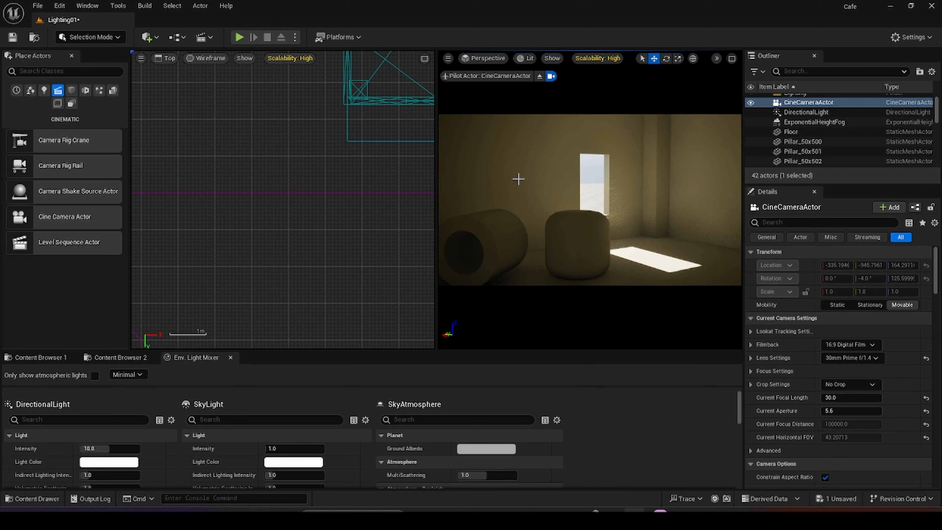
Maximize and restore the Top wireframe pane, and change that pane to a Perspective view
left_click(425, 59)
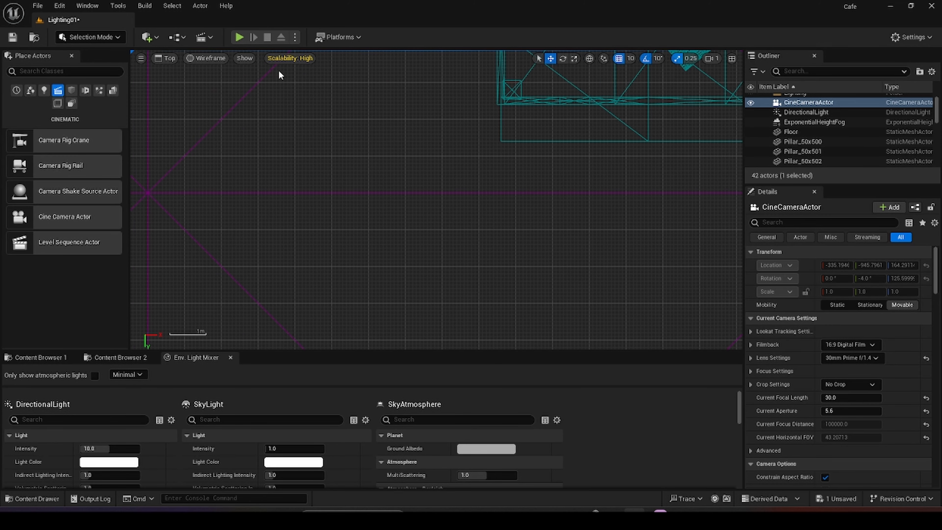
left_click(732, 60)
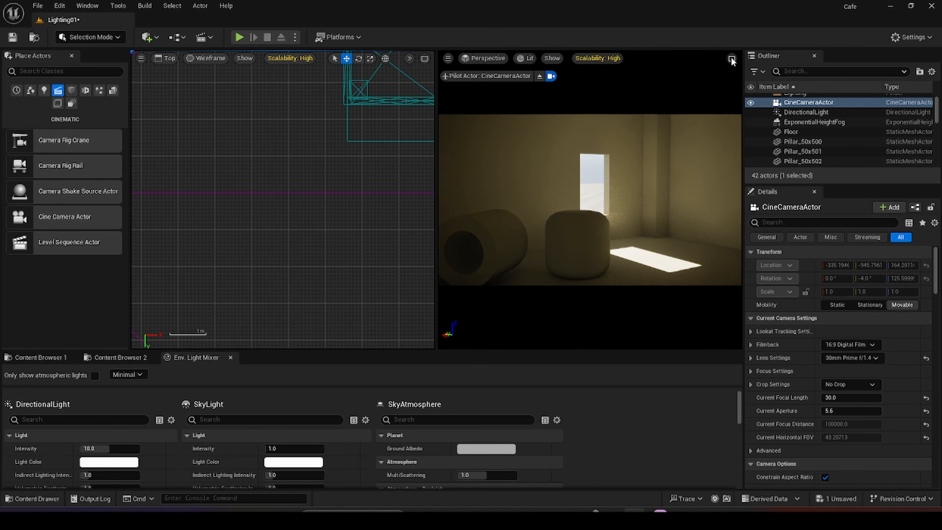
left_click(163, 59)
left_click(179, 86)
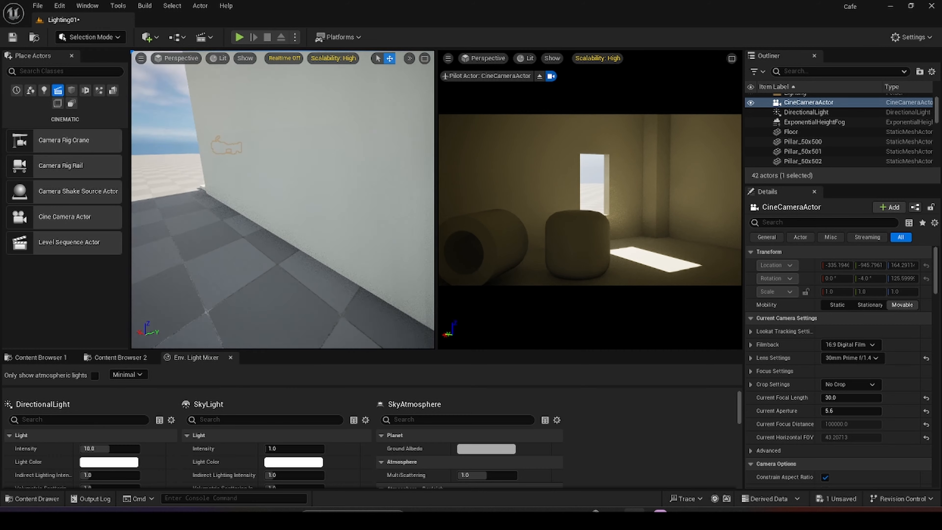
Examine the room's interior around the window, sunlit floor patch and wide capsule in the free perspective pane
key("w")
mouse_move(267, 186)
right_mouse_down()
mouse_move(356, 189)
mouse_move(260, 201)
mouse_move(267, 197)
mouse_move(260, 208)
mouse_move(263, 201)
right_mouse_up()
key("w")
key("s")
key("w")
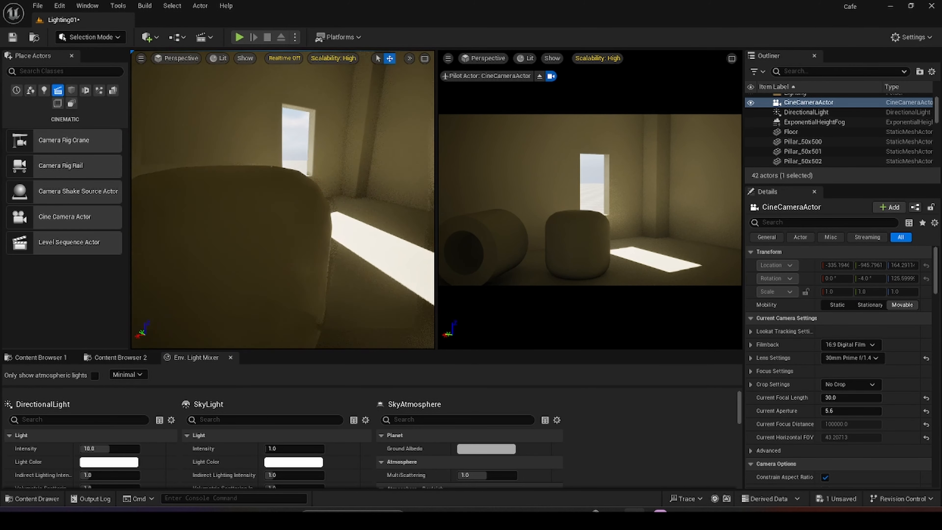
key("s")
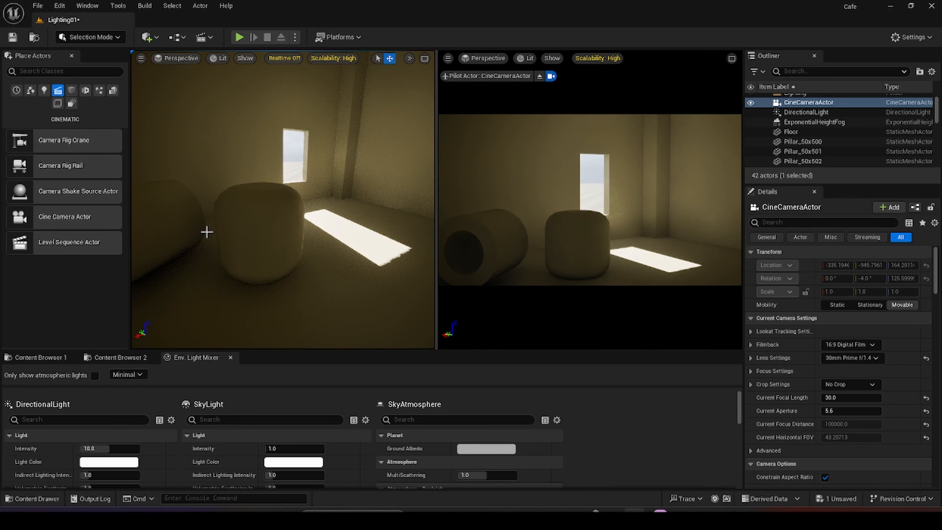
right_click_drag(216, 232, 172, 221)
key("d")
right_click(215, 231)
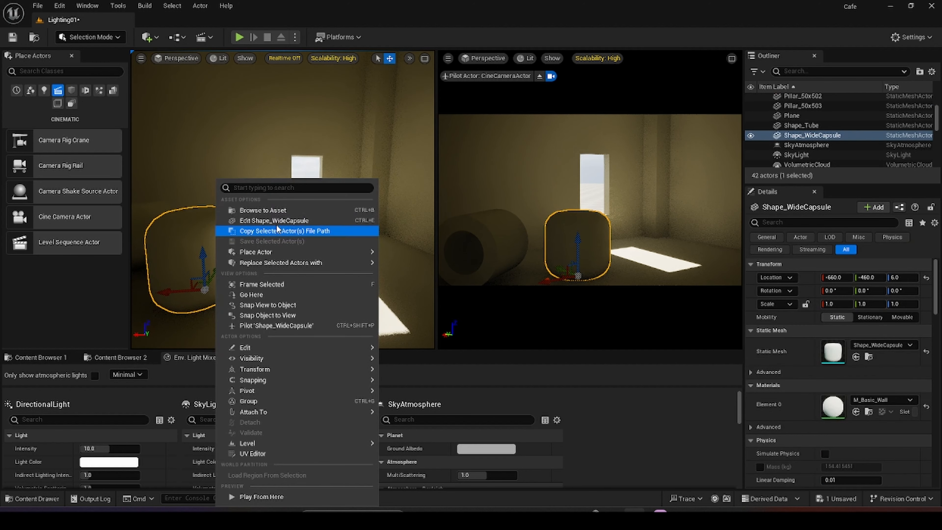
mouse_move(233, 131)
right_mouse_down()
mouse_move(218, 143)
mouse_move(256, 123)
mouse_move(196, 148)
mouse_move(238, 135)
right_mouse_up()
key("d")
key("a")
key("w")
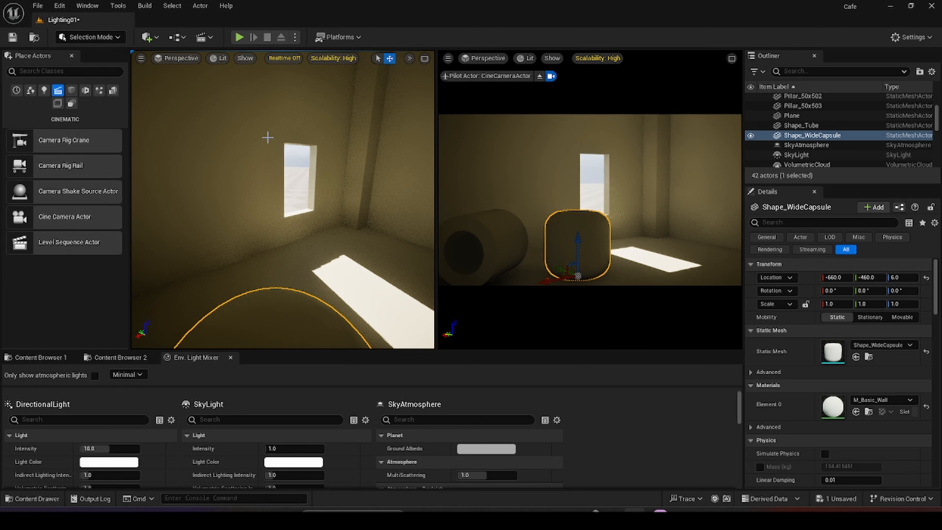
Turn on Game View in the free perspective pane and look around the capsule and tube
mouse_move(409, 310)
right_mouse_down()
mouse_move(430, 312)
mouse_move(419, 309)
right_mouse_up()
key("a")
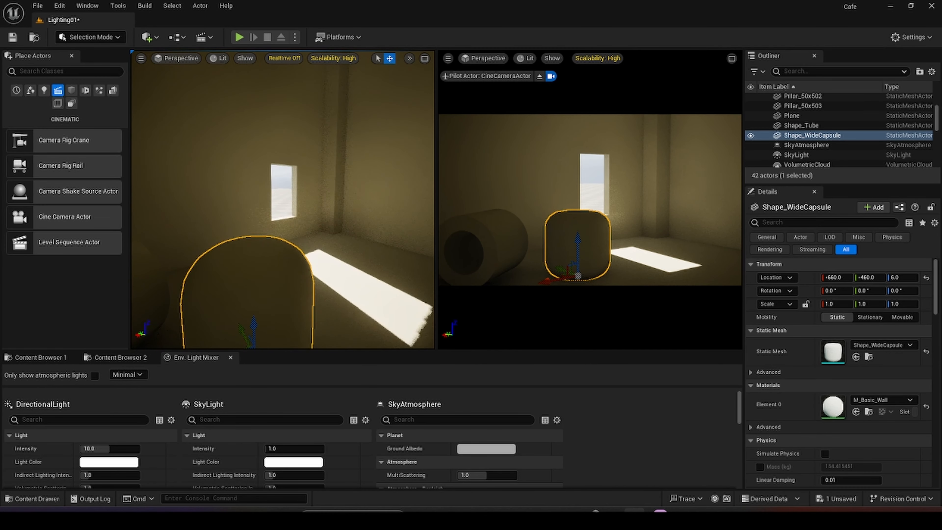
right_click_drag(304, 246, 287, 245)
key("g")
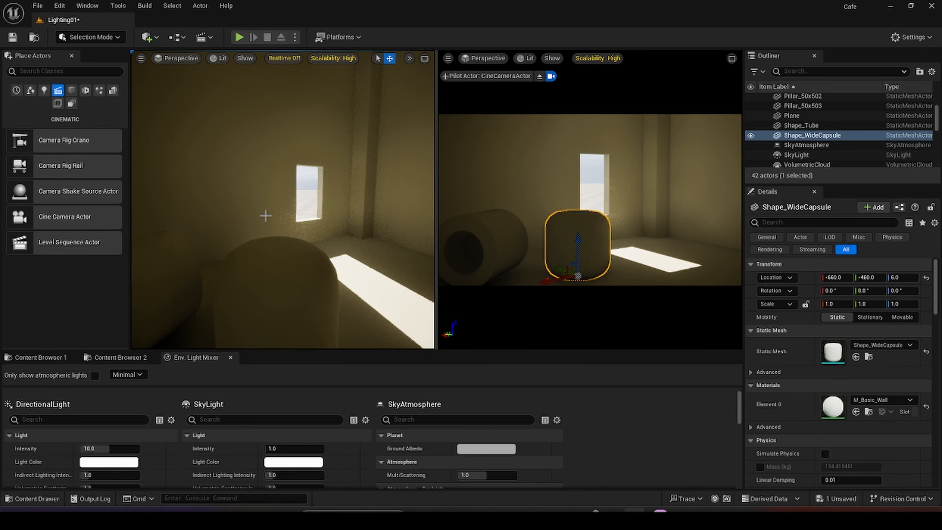
right_click_drag(265, 215, 249, 217)
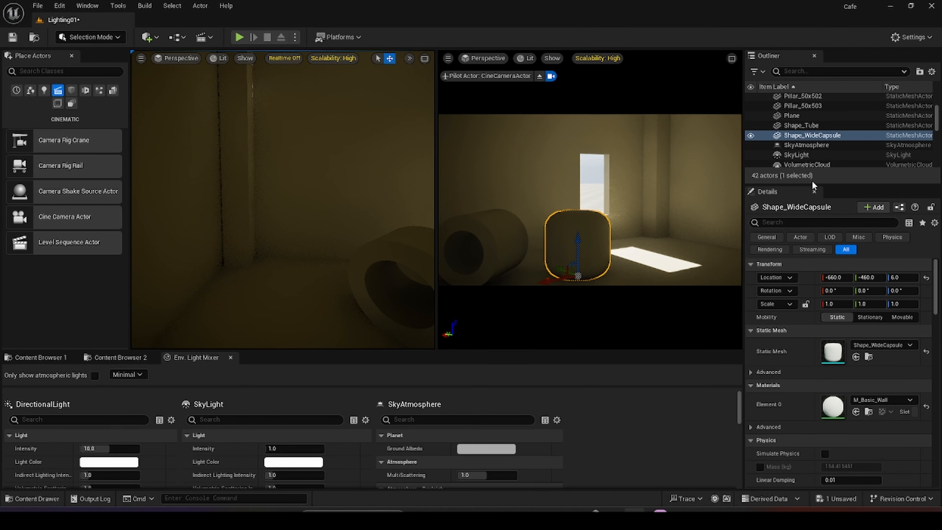
Enlarge the Outliner and move DirectionalLight, ExponentialHeightFog, SkyAtmosphere, SkyLight and VolumetricCloud into the Lighting folder
left_click_drag(811, 184, 801, 306)
scroll(807, 188, "up", 1)
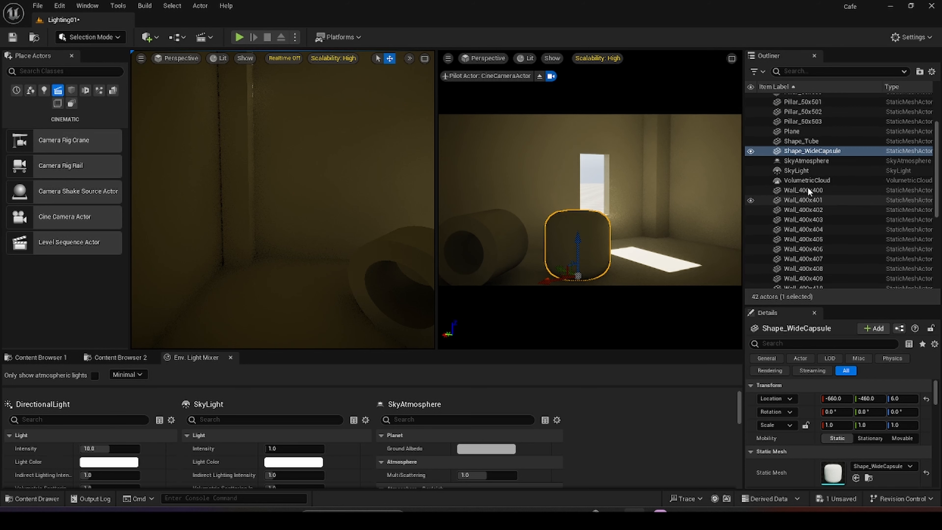
scroll(808, 187, "up", 6)
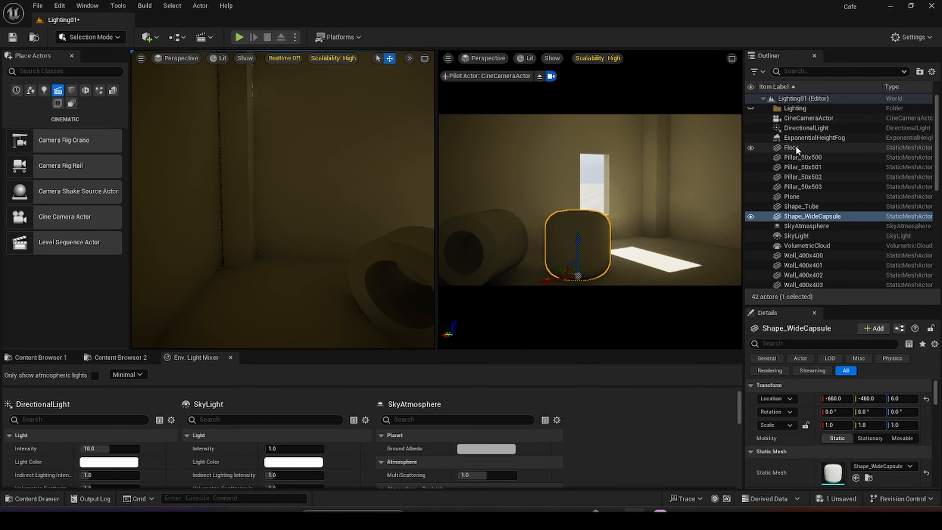
left_click(826, 128)
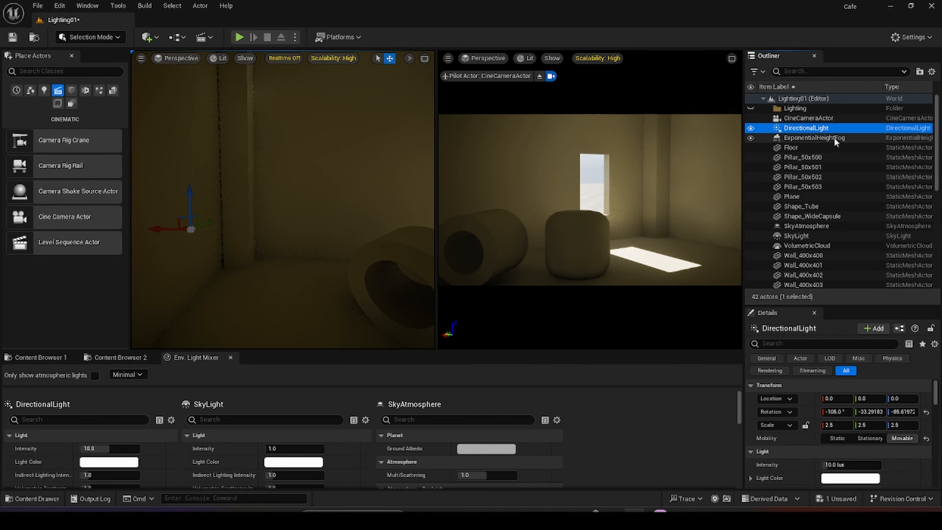
left_click(821, 139, "ctrl")
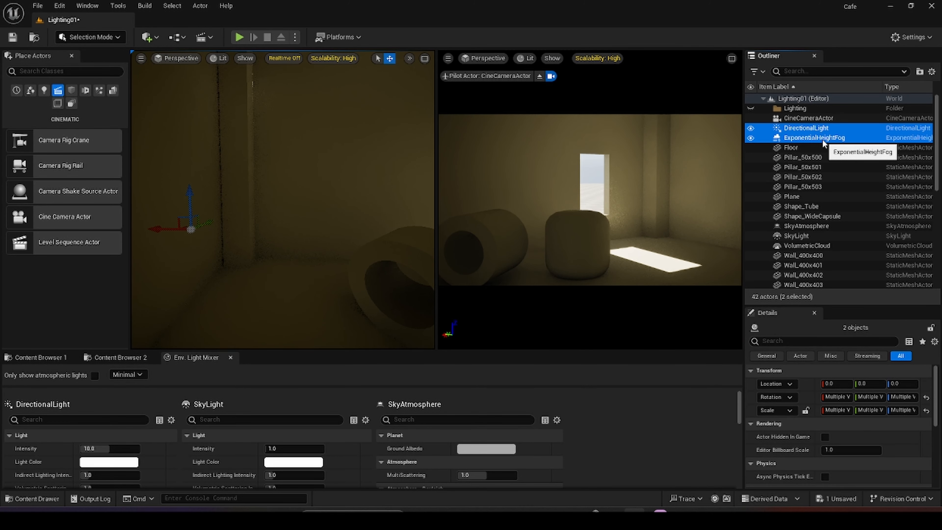
left_click(814, 226, "ctrl")
left_click(818, 237, "ctrl")
left_click(818, 244, "ctrl")
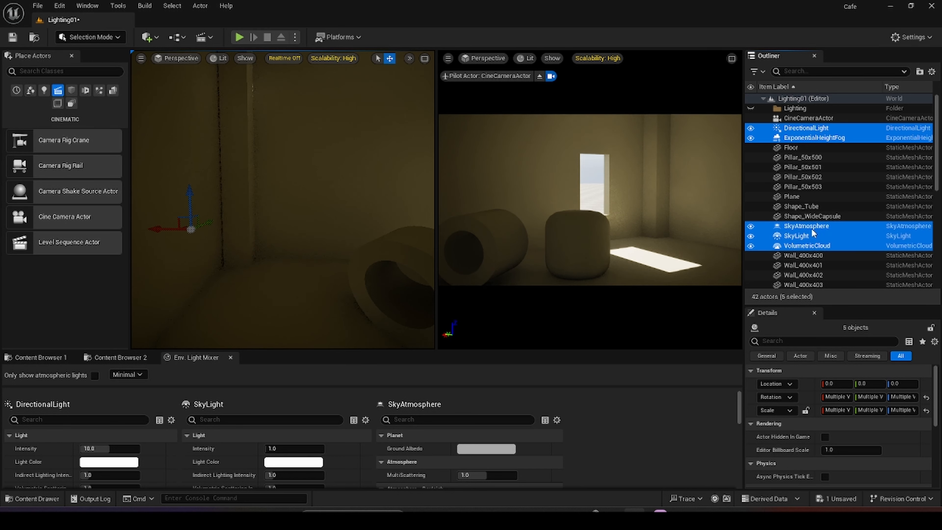
left_click_drag(811, 228, 798, 108)
left_click(820, 122)
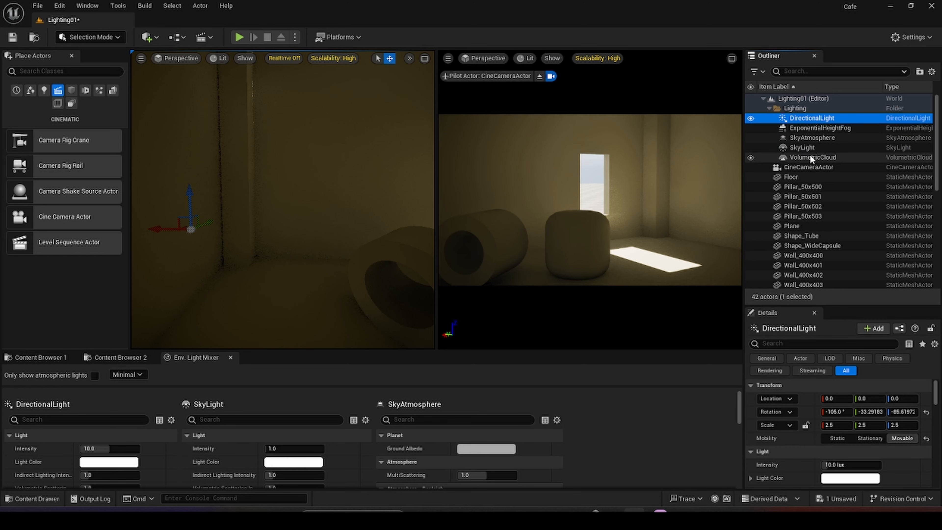
Enable Volumetric Fog on the ExponentialHeightFog actor, filtering its properties by "volu"
left_click(819, 127)
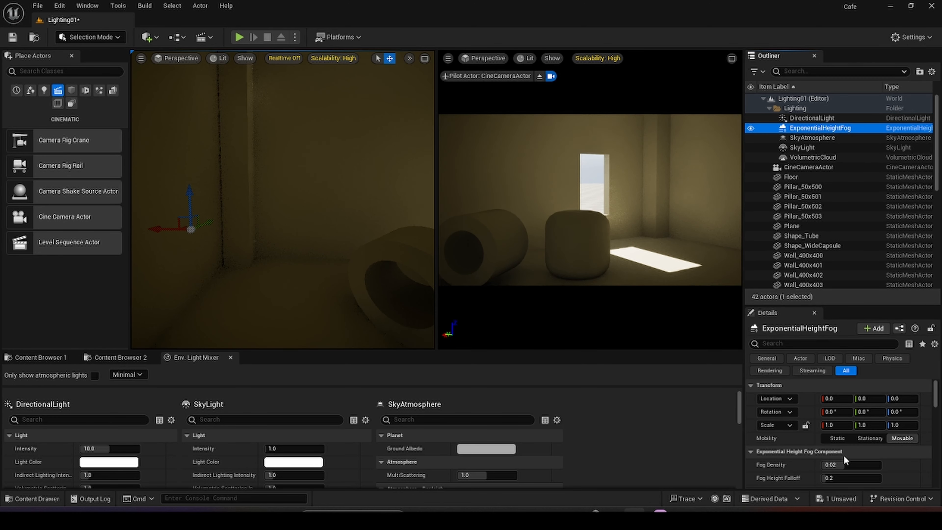
left_click(782, 343)
type("volu")
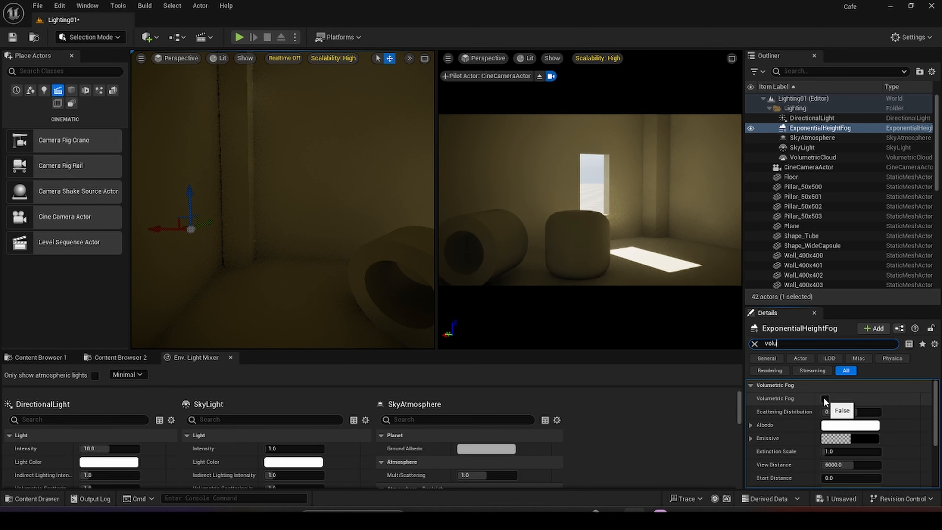
left_click(824, 398)
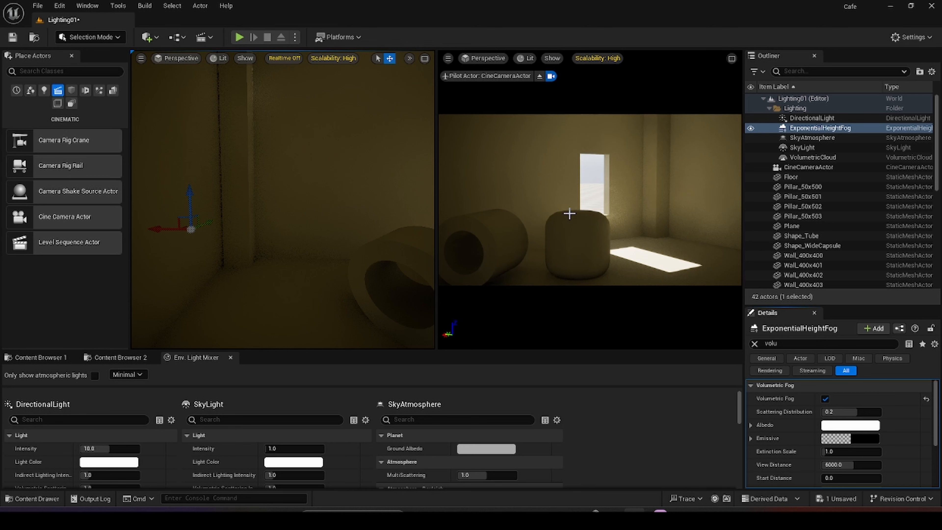
Inspect the effect of Volumetric Fog outside the building and inside the room, and focus on the fog actor
right_click_drag(343, 244, 291, 241)
key("w")
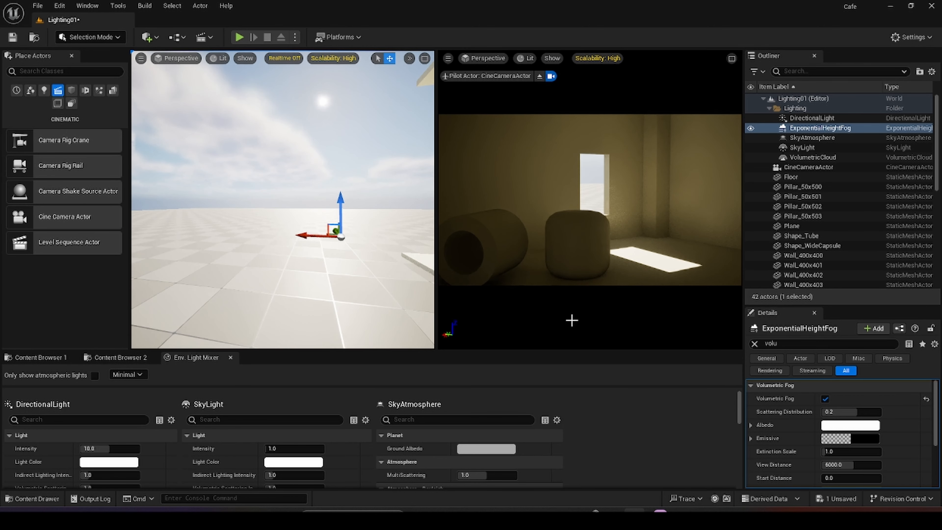
left_click(824, 399)
key("w")
right_click_drag(282, 199, 371, 208)
right_click_drag(361, 253, 342, 255)
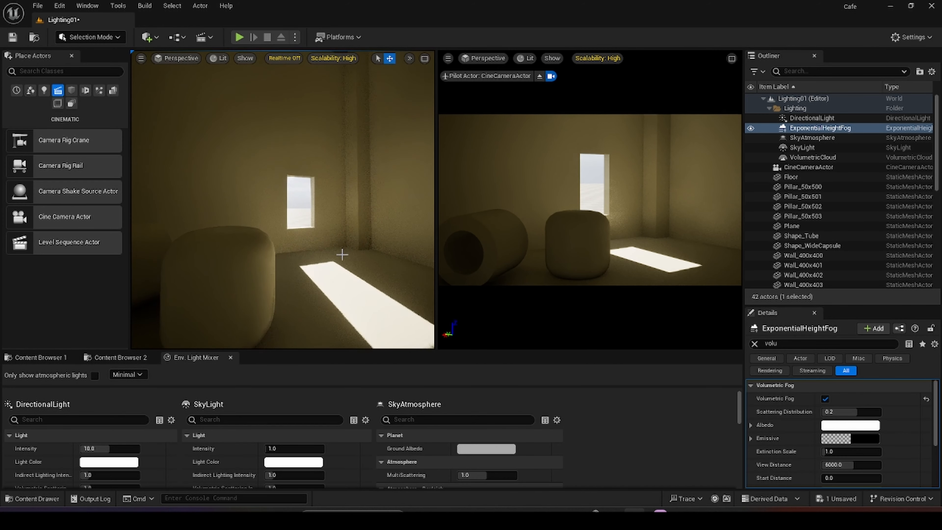
key("f")
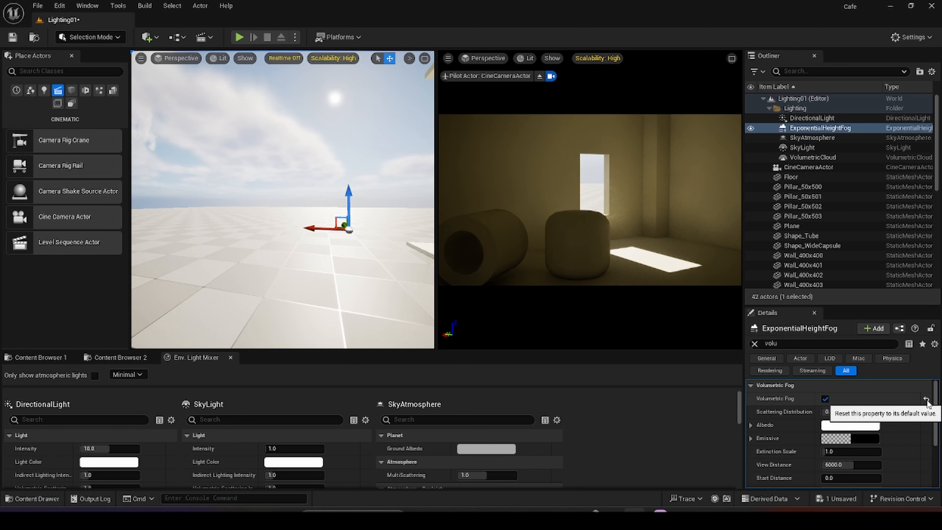
Try raising the ExponentialHeightFog's Fog Density to 0.03212 and 0.02828, and reset it to its default
left_click(754, 343)
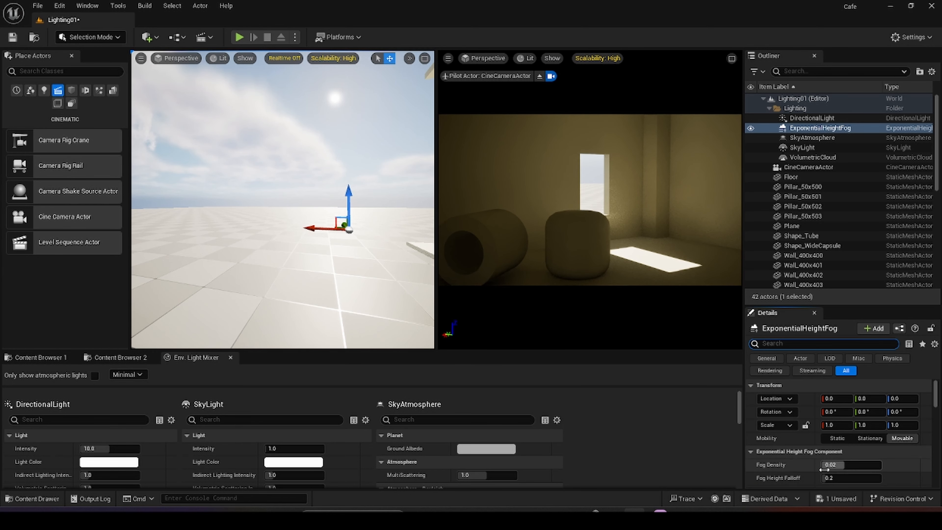
left_click_drag(845, 464, 867, 465)
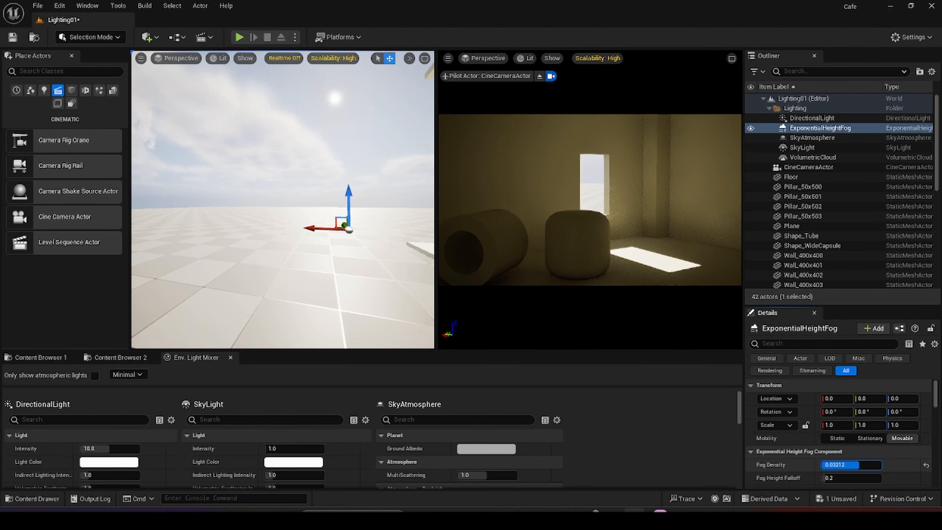
left_click_drag(856, 464, 854, 465)
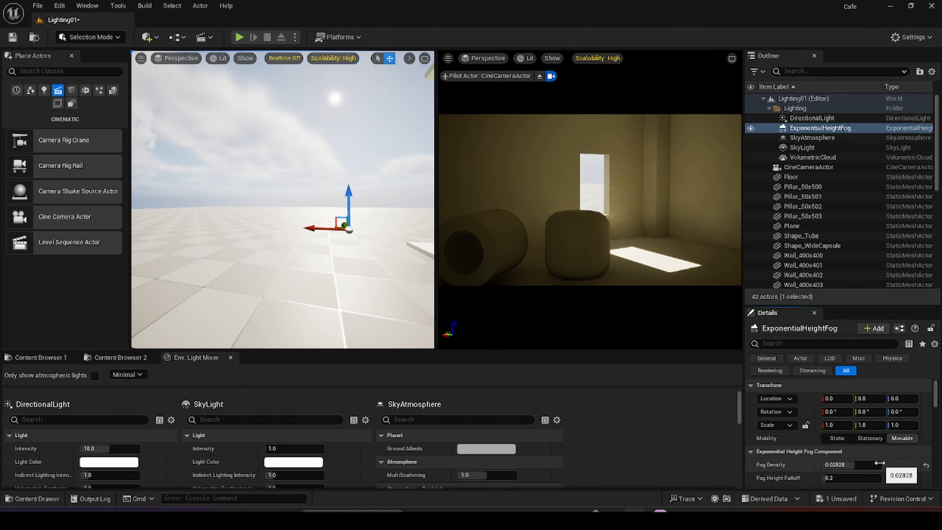
left_click(926, 465)
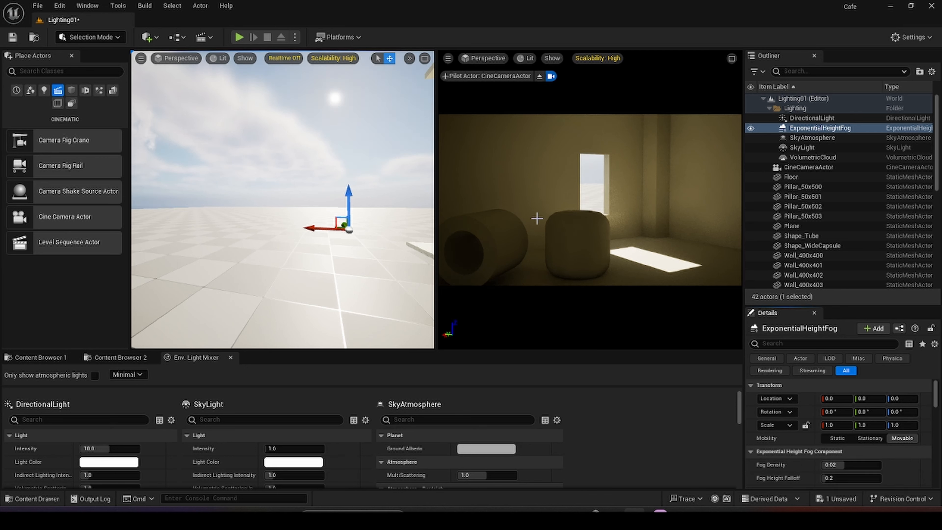
Raise the ExponentialHeightFog's volumetric Extinction Scale to about 5.98, and check the fog around the room's window
right_click_drag(372, 243, 425, 239)
key("s")
key("w")
key("w")
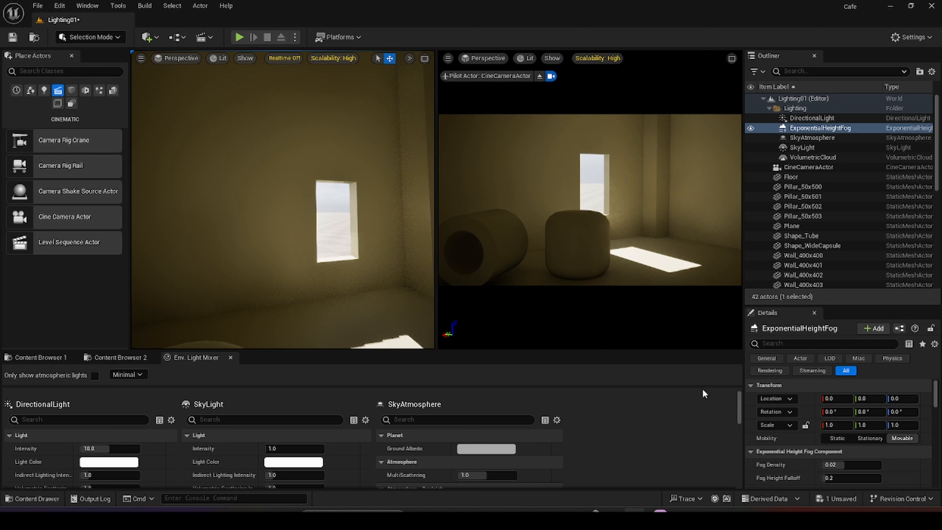
left_click_drag(802, 304, 801, 264)
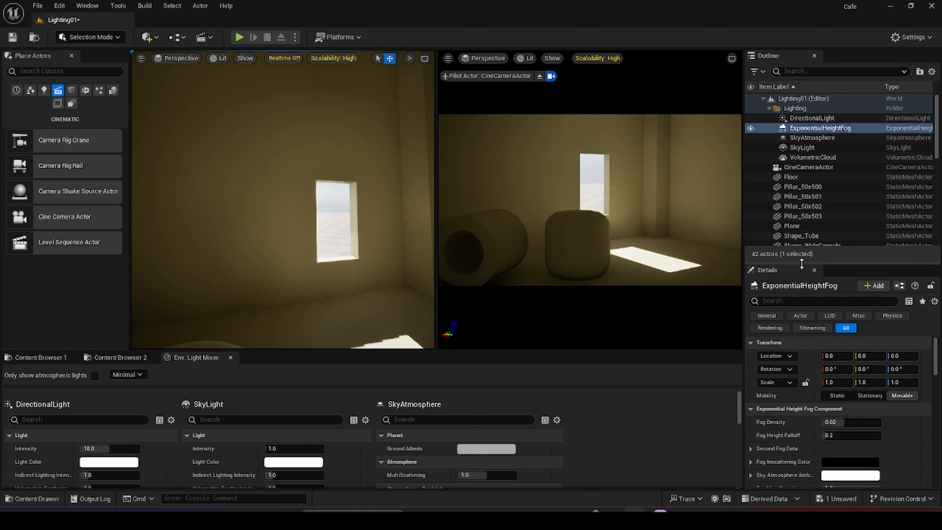
left_click(780, 302)
type("vol")
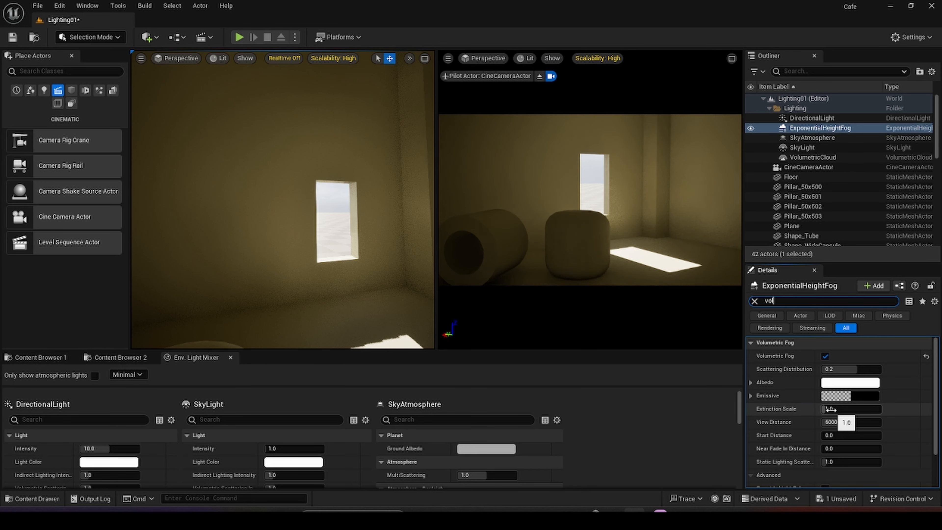
left_click_drag(830, 408, 834, 408)
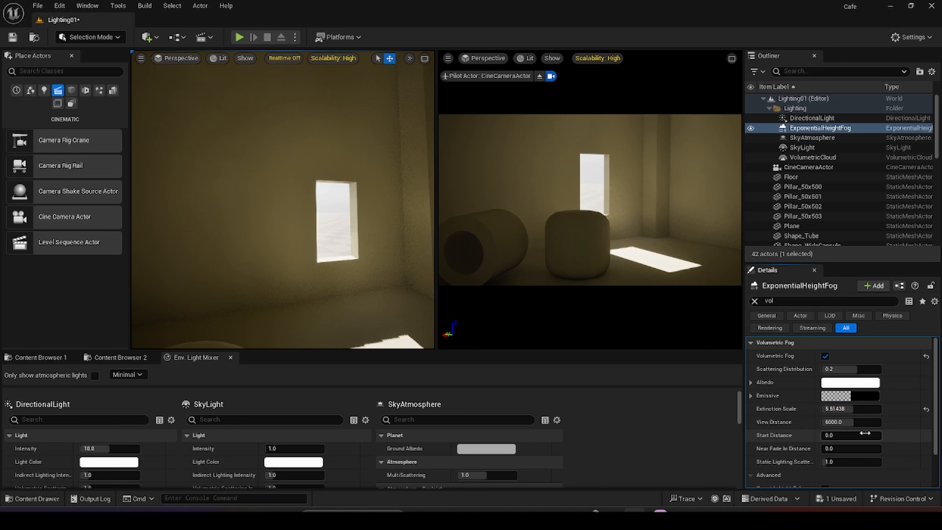
left_click_drag(839, 408, 833, 408)
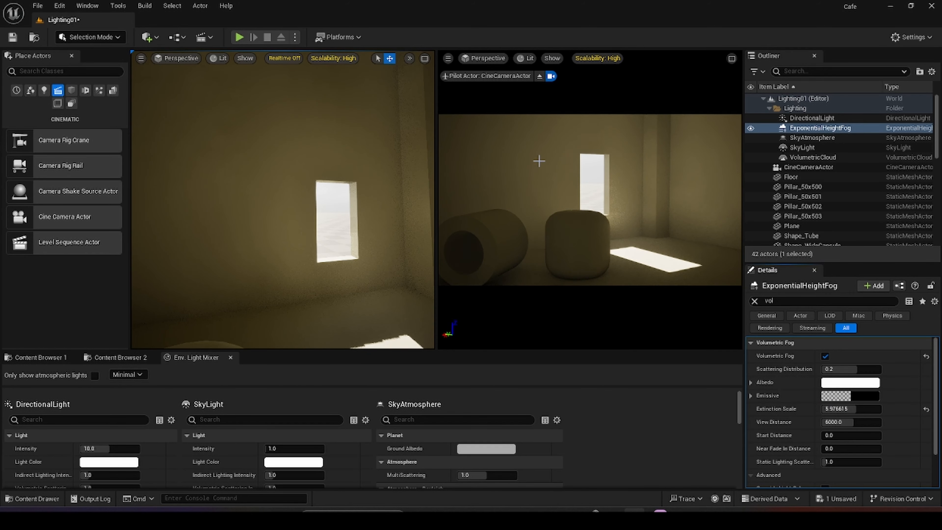
mouse_move(364, 269)
right_mouse_down()
mouse_move(374, 275)
mouse_move(328, 276)
mouse_move(361, 269)
right_mouse_up()
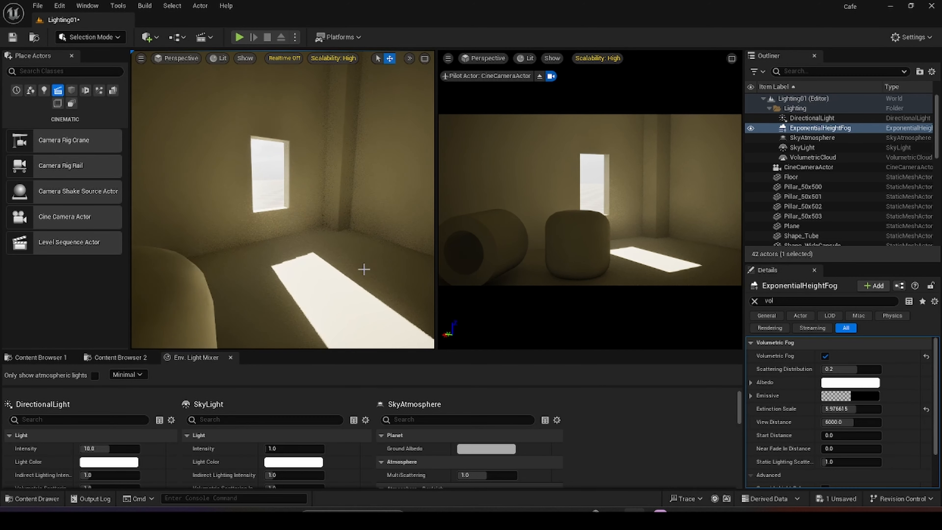
Select the DirectionalLight and filter its properties by "vol"
left_click(809, 118)
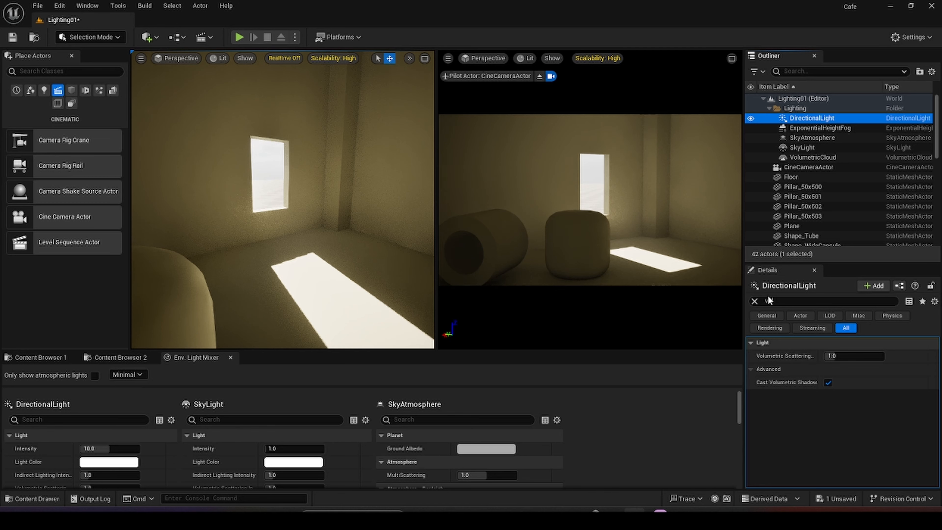
left_click(755, 301)
type("v")
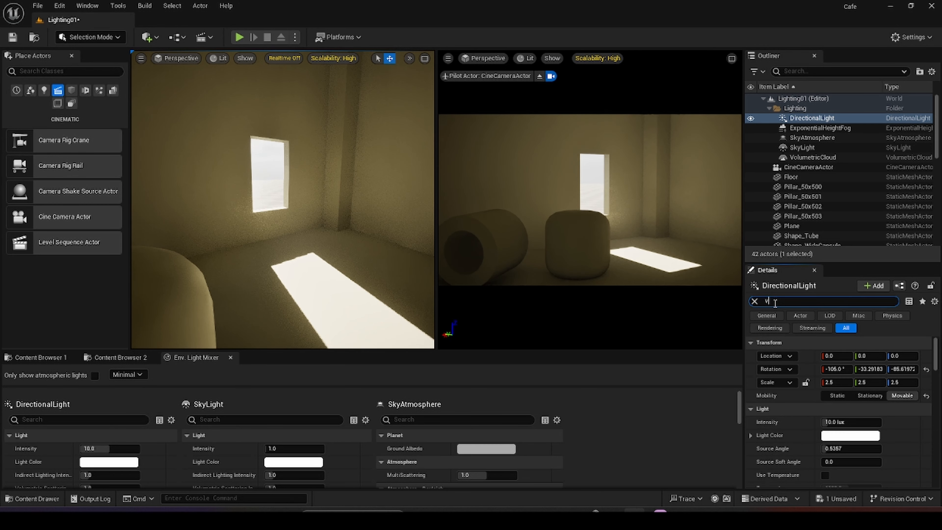
type("ol")
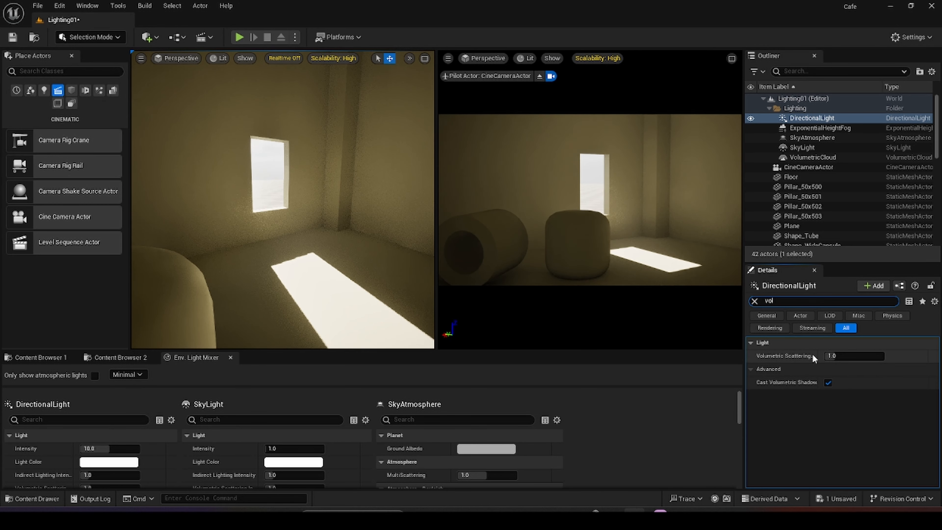
Try raising the DirectionalLight's Volumetric Scattering Intensity to 10, and check the light shaft at the window
left_click_drag(830, 356, 884, 356)
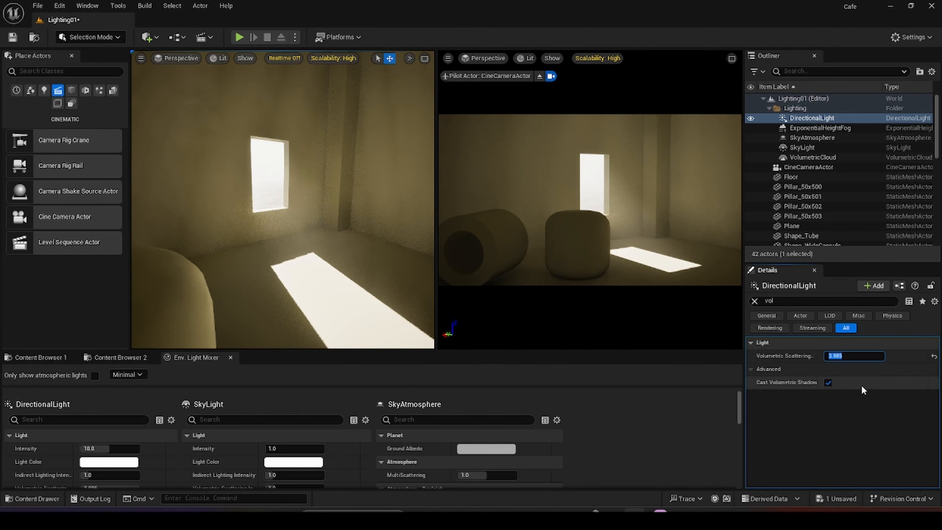
left_click(859, 358)
type("10")
key("Return")
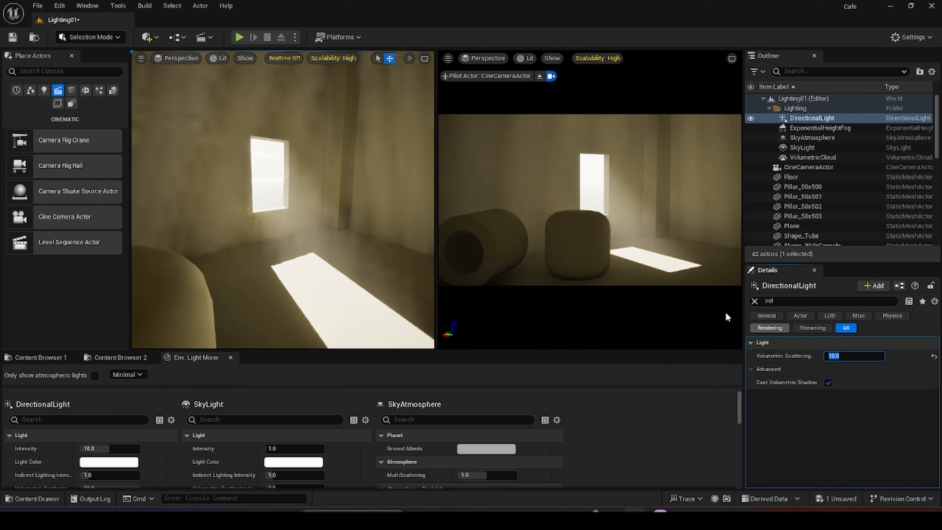
mouse_move(282, 200)
right_mouse_down()
mouse_move(230, 196)
mouse_move(238, 163)
mouse_move(333, 152)
mouse_move(260, 151)
mouse_move(345, 148)
mouse_move(318, 158)
mouse_move(268, 146)
mouse_move(280, 186)
mouse_move(304, 189)
mouse_move(284, 188)
right_mouse_up()
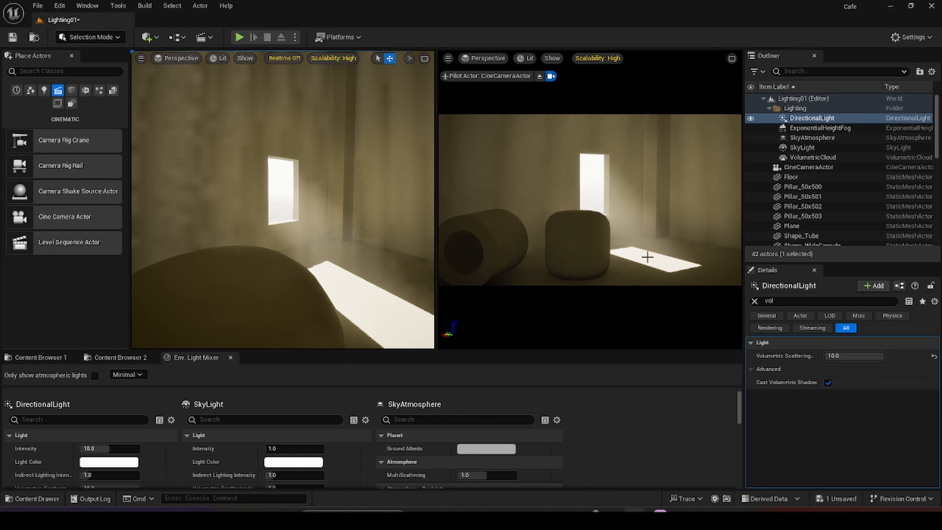
Try the DirectionalLight's Volumetric Scattering Intensity at 5, and settle on 2
left_click(851, 356)
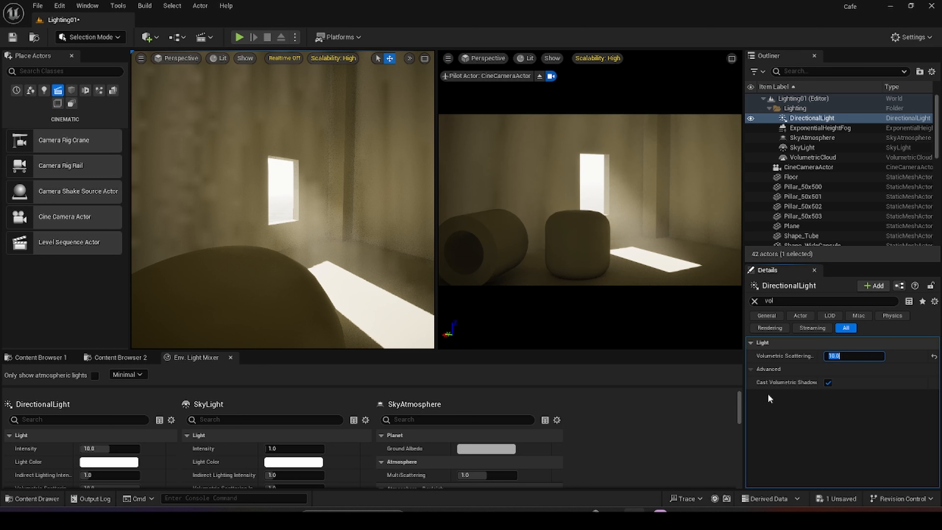
type("5")
key("Return")
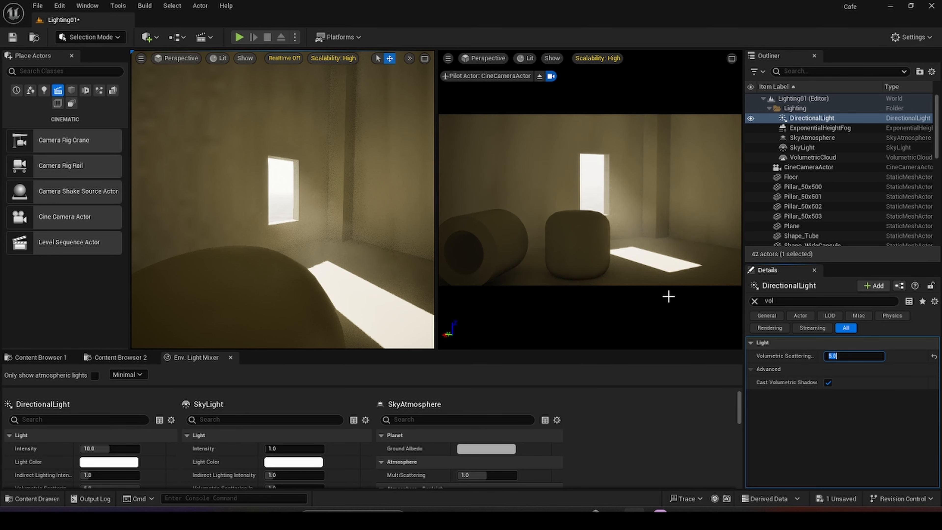
type("2")
key("Return")
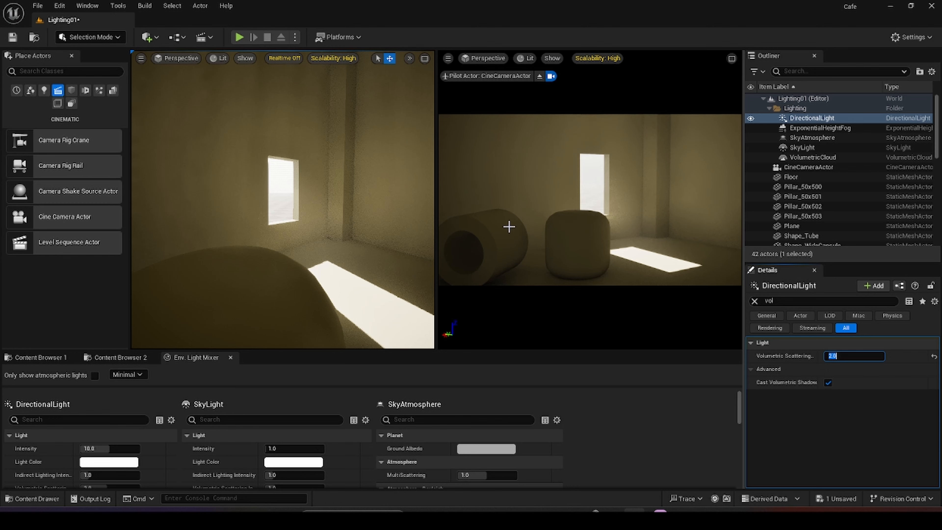
Inspect the window light, the fog and the shapes from farther back in the room
key("s")
right_click_drag(359, 219, 337, 193)
mouse_move(298, 257)
right_mouse_down()
mouse_move(293, 233)
mouse_move(296, 271)
right_mouse_up()
key("s")
key("a")
key("a")
right_click_drag(299, 225, 281, 248)
key("d")
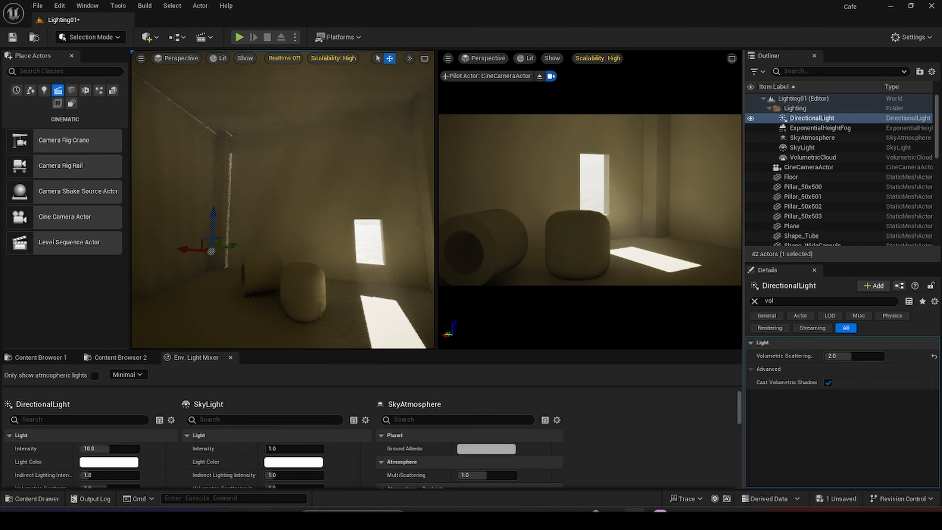
Place a Rect Light in the room, rotate it to face straight down, and raise it close to the ceiling
left_click(44, 91)
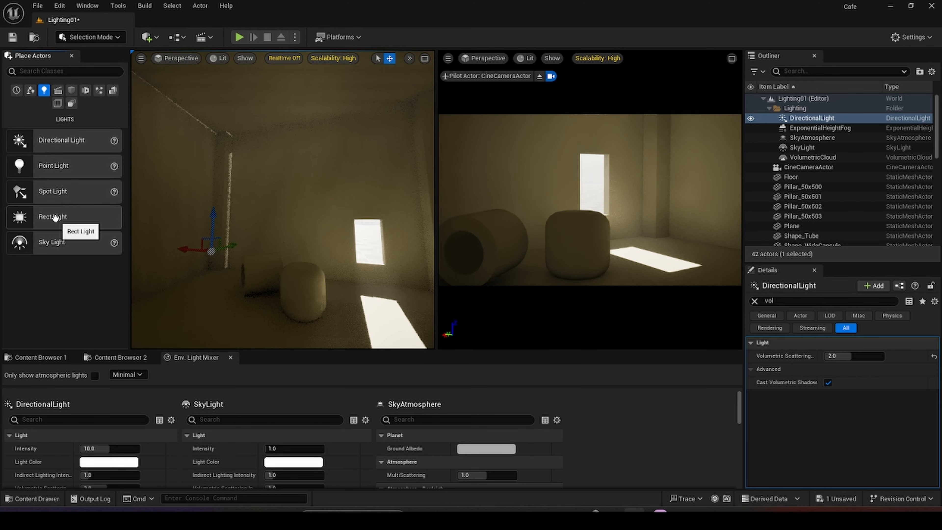
left_click_drag(49, 218, 232, 285)
key("e")
key("w")
left_click_drag(282, 255, 282, 108)
key("f")
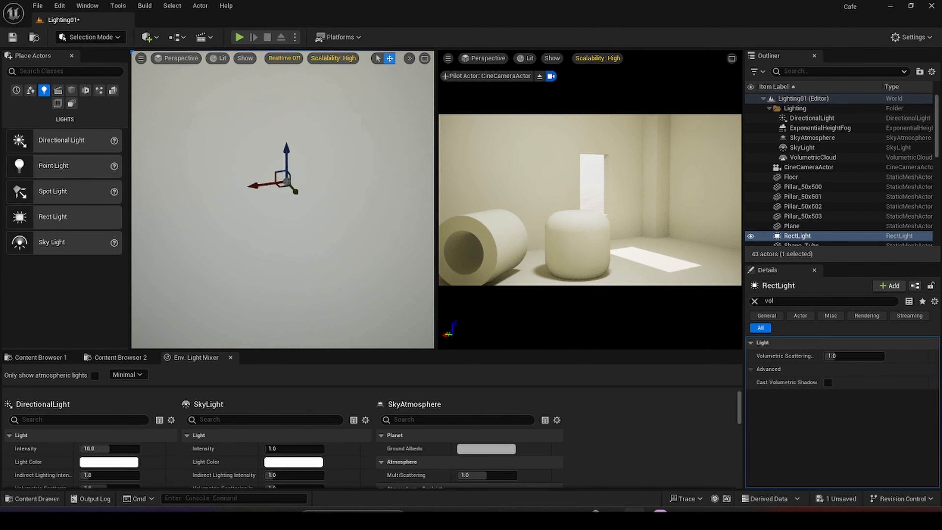
scroll(267, 169, "down", 5)
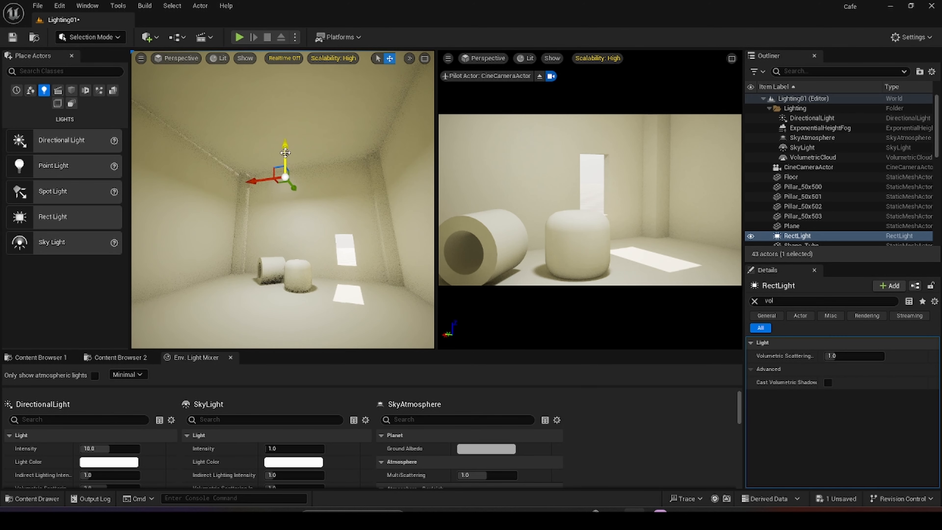
left_click_drag(285, 153, 287, 115)
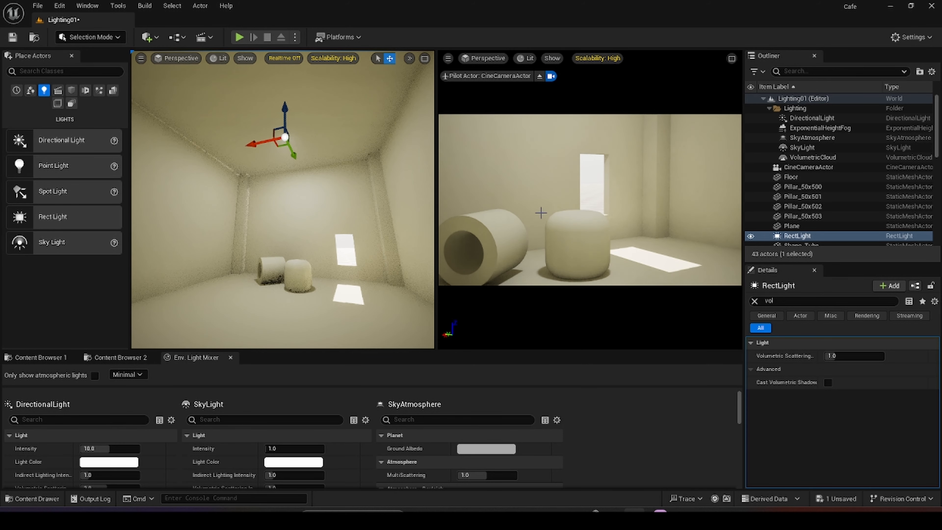
Filter the RectLight's properties by "cast" and turn off its Cast Shadows, with the shapes on the floor in view
right_click_drag(316, 280, 313, 303)
key("w")
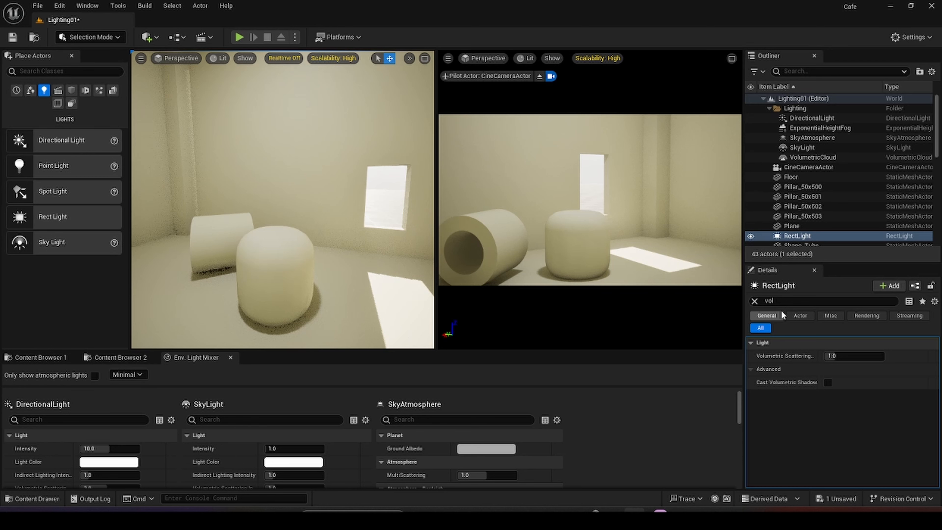
left_click(753, 301)
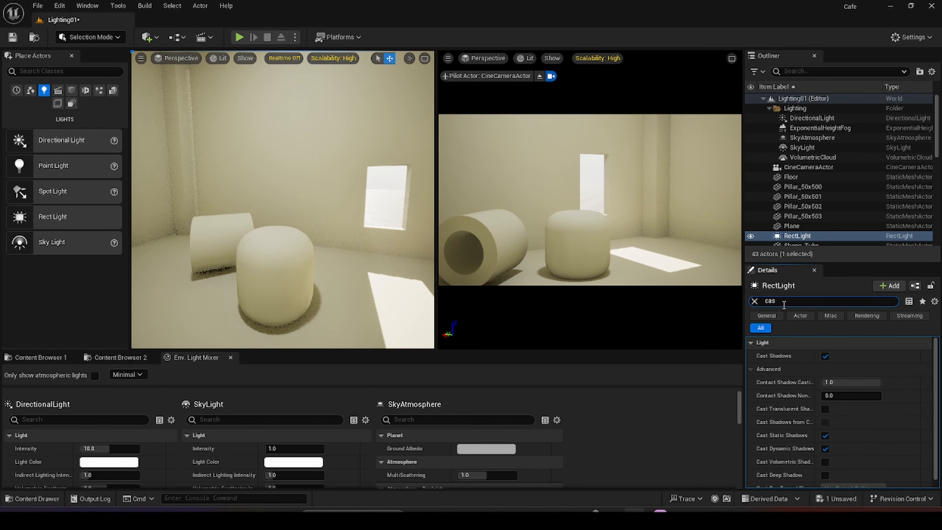
left_click(824, 356)
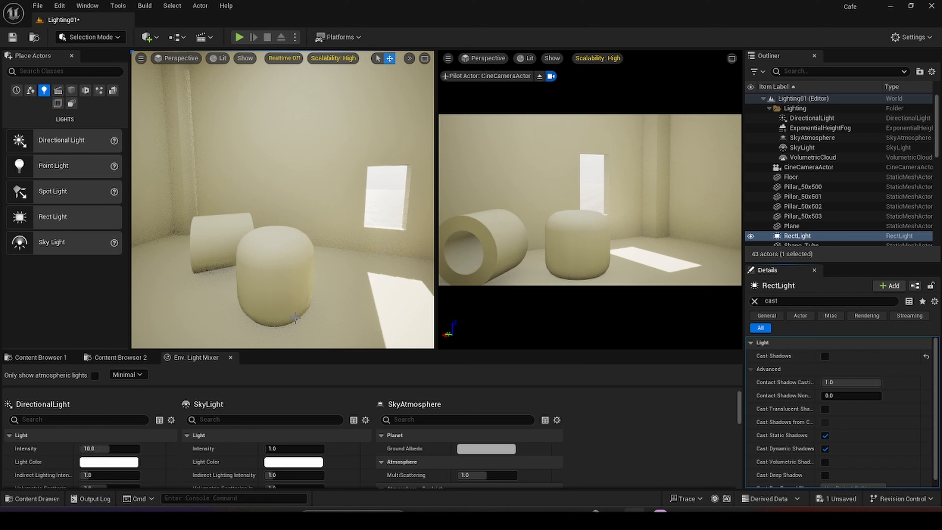
Set the RectLight's Intensity to 2 cd with the property filter cleared, and lower the light slightly to a Z location of about 560
right_click_drag(316, 218, 283, 135)
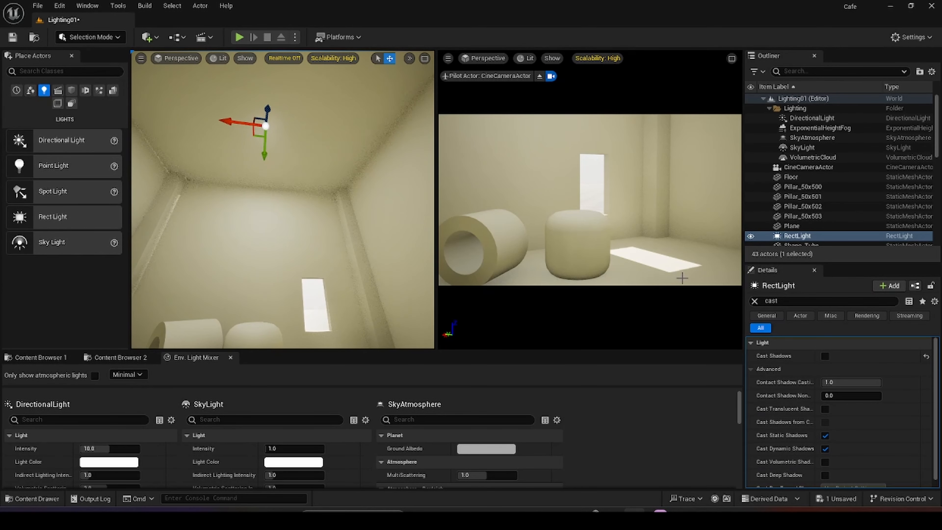
left_click(754, 301)
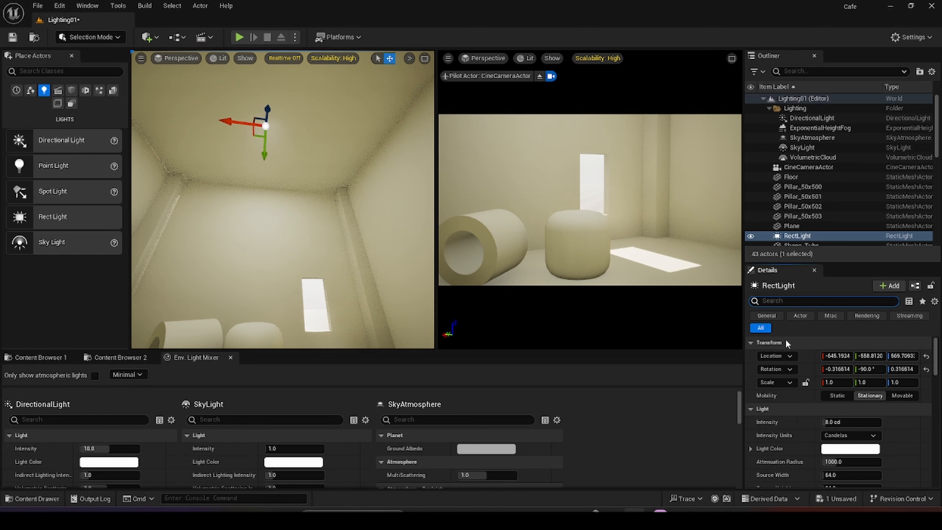
left_click(834, 422)
type("1")
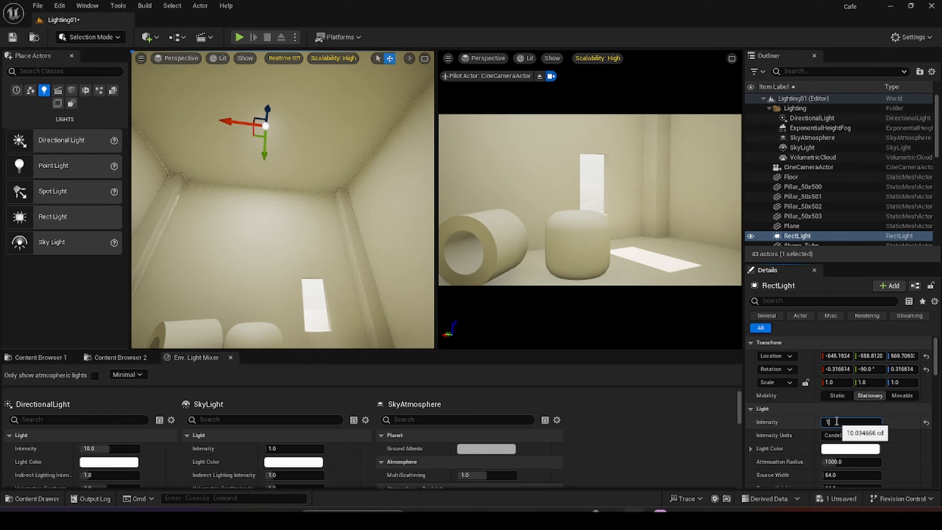
key("Return")
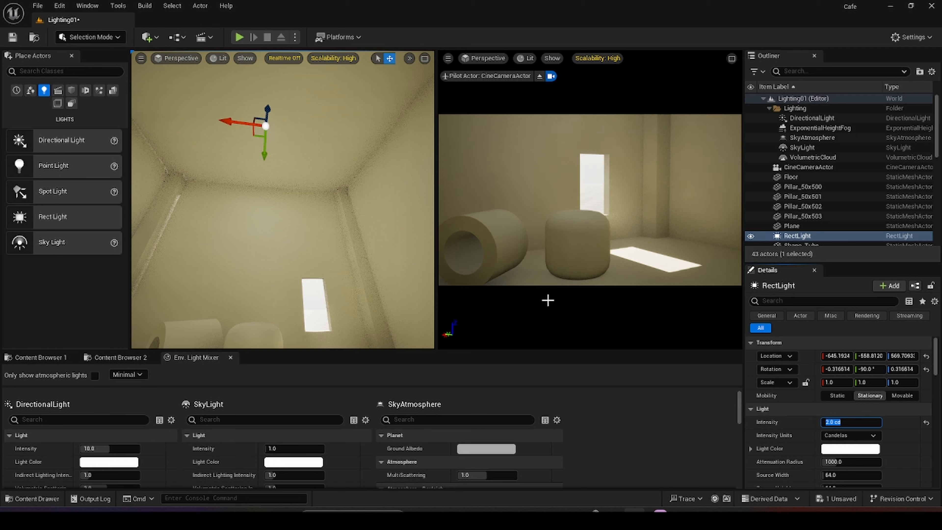
right_click_drag(262, 198, 276, 198)
mouse_move(282, 150)
left_mouse_down()
mouse_move(282, 160)
mouse_move(287, 145)
left_mouse_up()
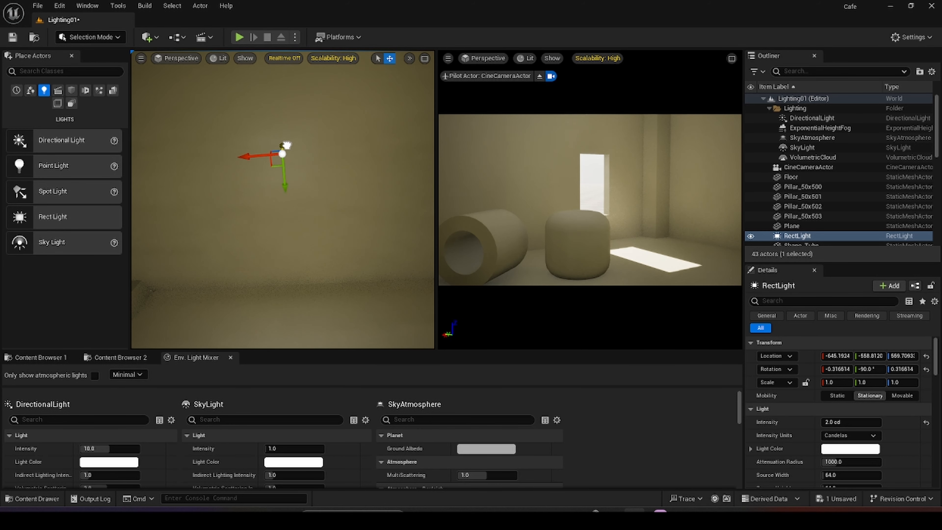
right_click_drag(276, 207, 277, 209)
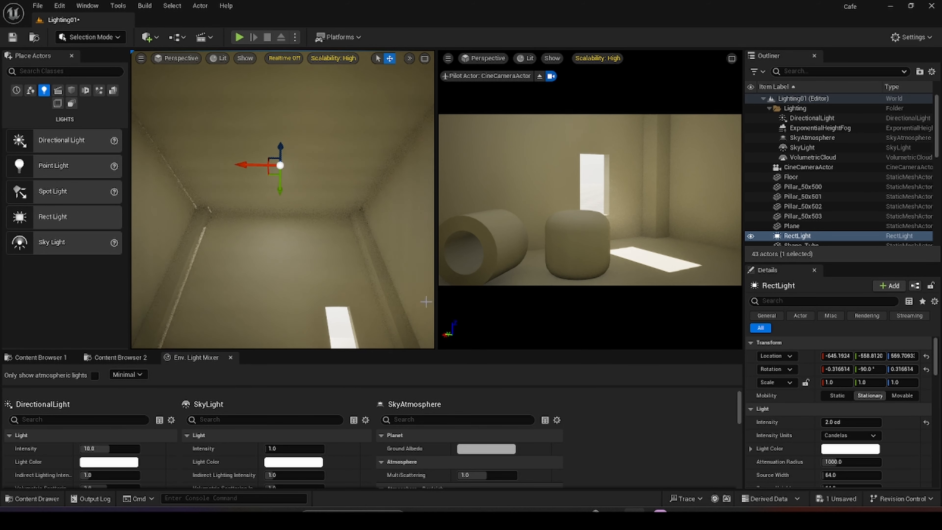
Enlarge the RectLight to a Source Width of 480 and Source Height of 440, and move it to a Y location of about -629
scroll(852, 479, "down", 1)
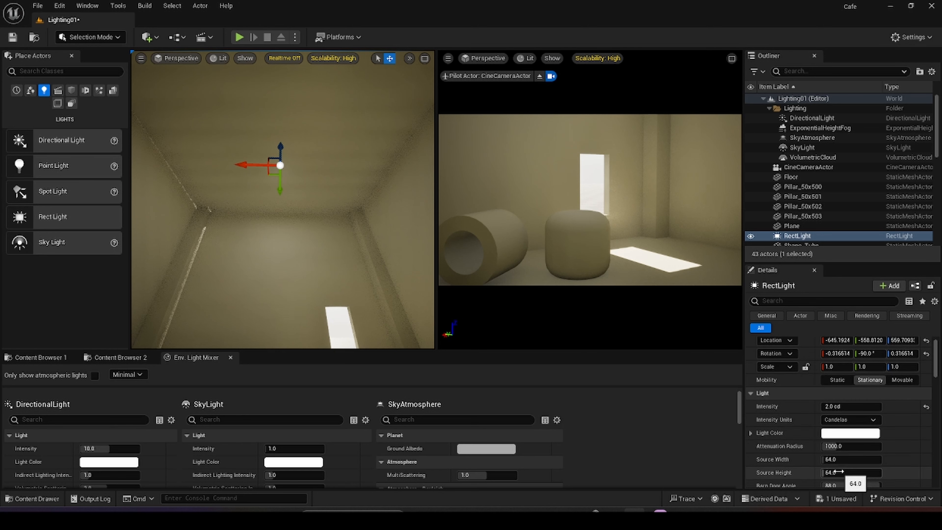
left_click_drag(834, 460, 855, 460)
right_click_drag(134, 239, 133, 238)
right_click_drag(258, 221, 269, 220)
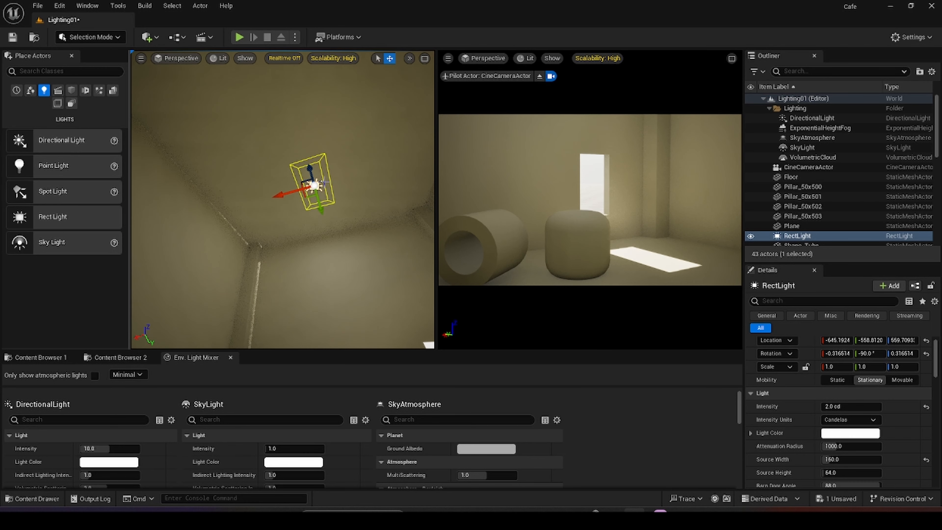
left_click_drag(839, 460, 867, 473)
left_click_drag(331, 217, 249, 217, "alt")
left_click_drag(310, 222, 288, 216)
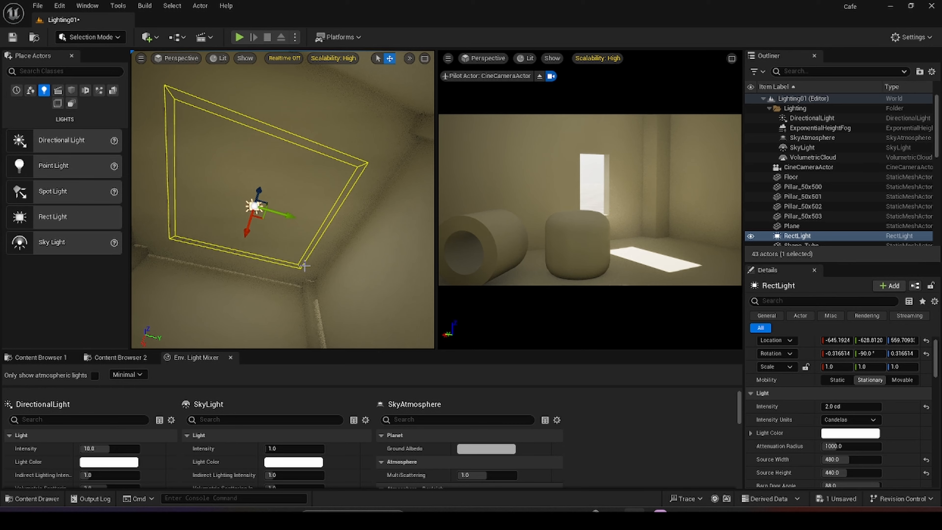
Inspect the window and its patch of sunlight on the floor with the enlarged ceiling light in place
right_click_drag(304, 265, 356, 346)
key("w")
right_click_drag(283, 208, 265, 203)
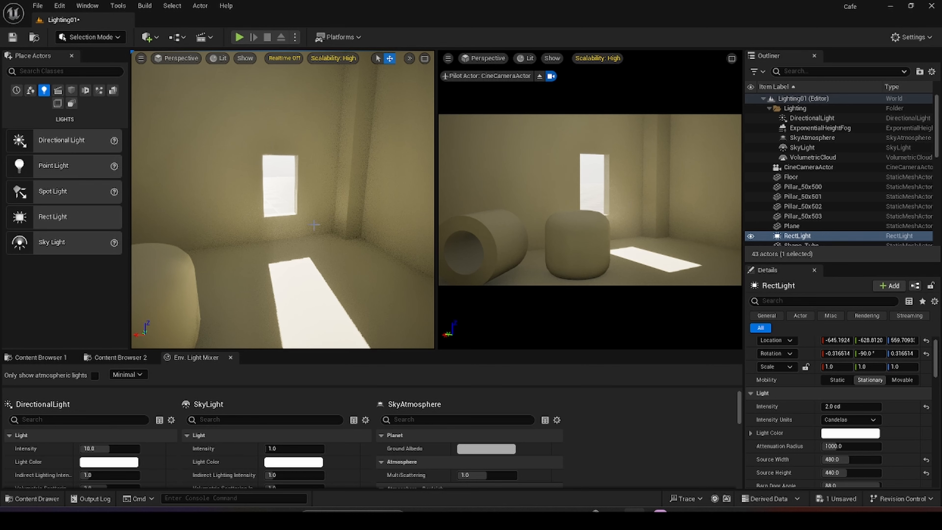
right_click_drag(314, 225, 278, 222)
right_click(312, 193)
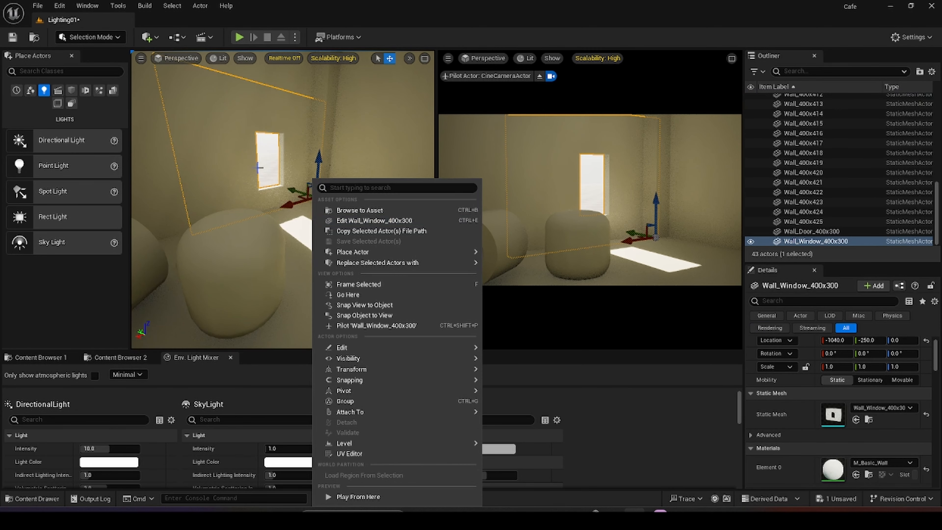
mouse_move(257, 167)
right_mouse_down()
mouse_move(237, 166)
mouse_move(247, 166)
right_mouse_up()
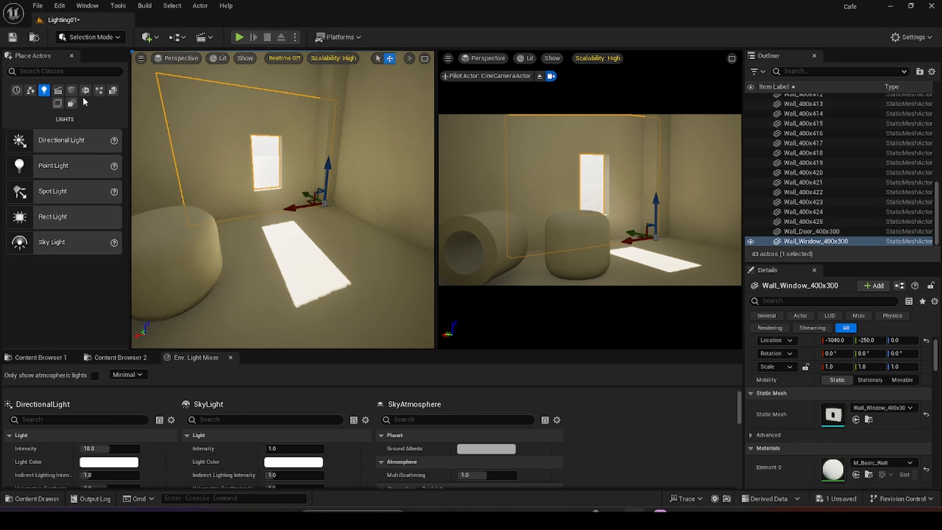
Place a Post Process Volume around the floor shapes near the window, and move it to X -680 and Z 140
left_click(95, 91)
left_click_drag(67, 141, 285, 243)
scroll(285, 242, "down", 5)
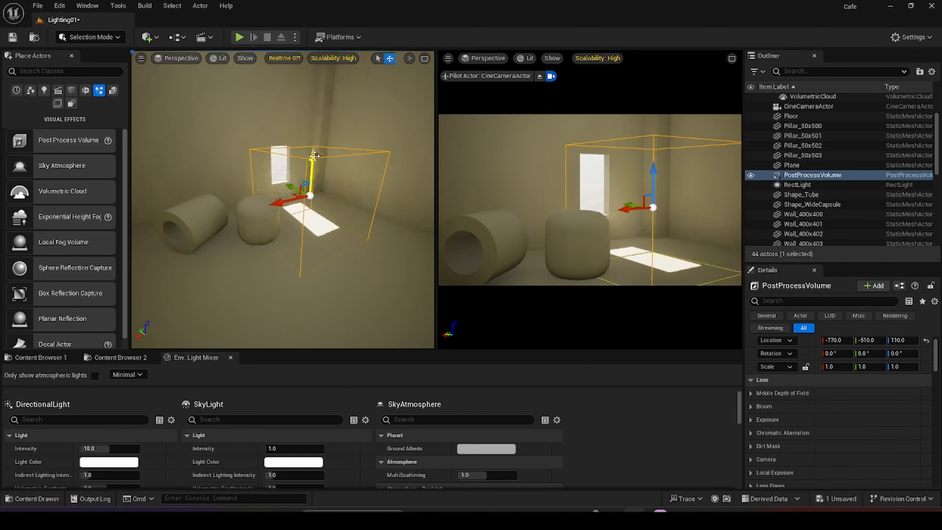
left_click_drag(311, 152, 315, 142)
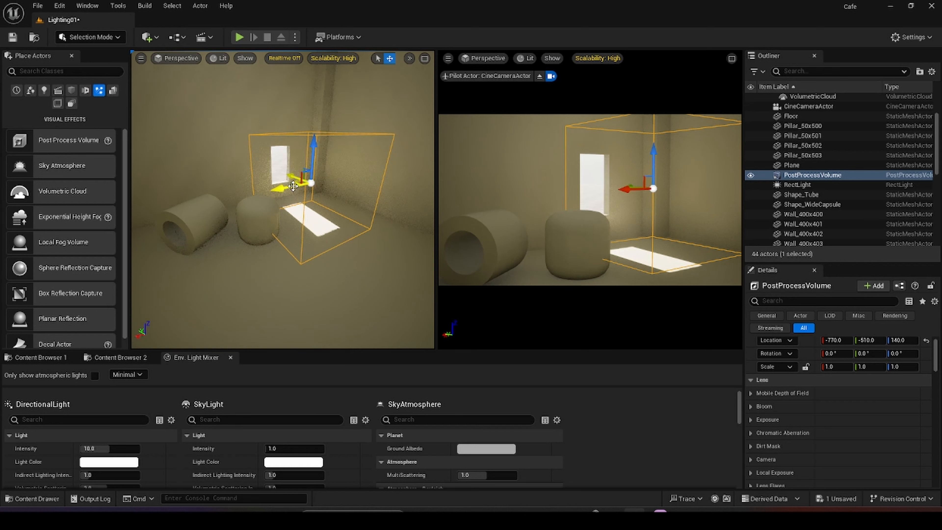
left_click_drag(285, 192, 242, 208)
right_click_drag(242, 208, 308, 214)
key("a")
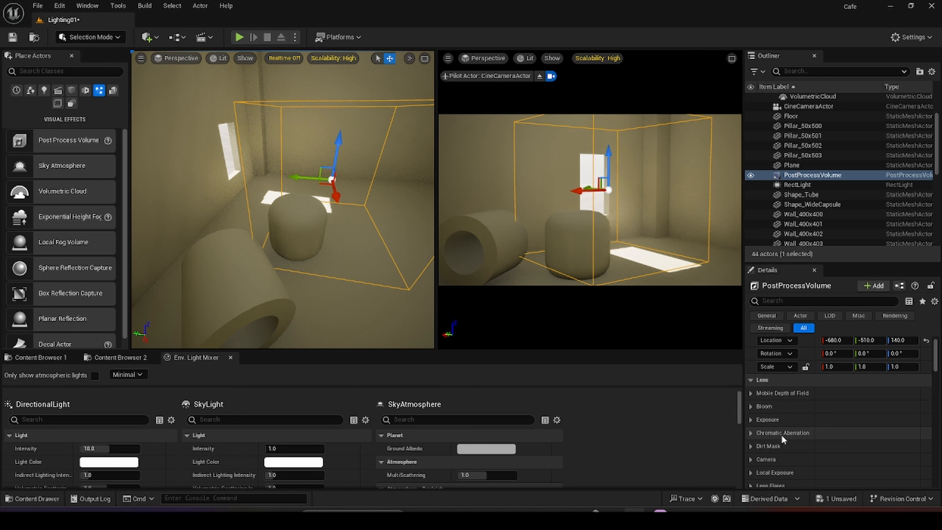
Filter the Post Process Volume's properties for "unb", enable Infinite Extent (Unbound), and clear the filter
scroll(780, 436, "down", 3)
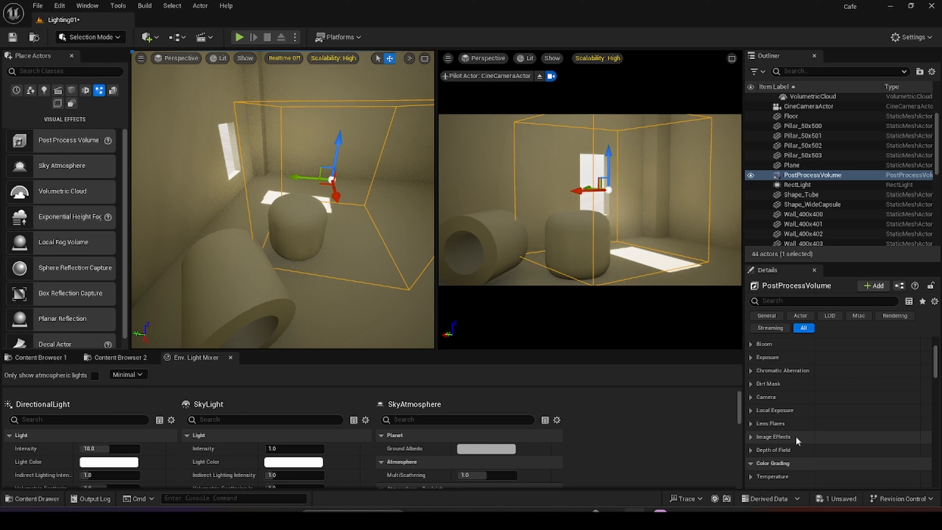
right_click_drag(285, 233, 305, 166)
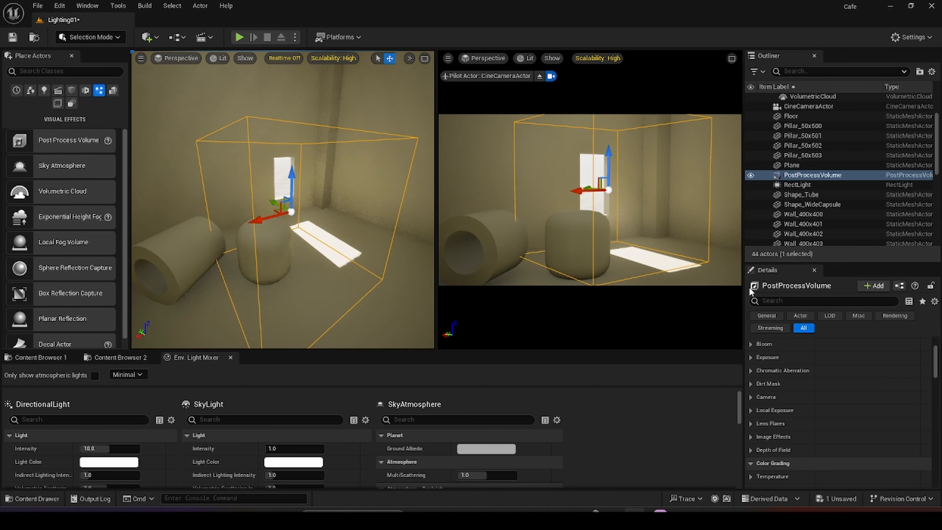
type("u")
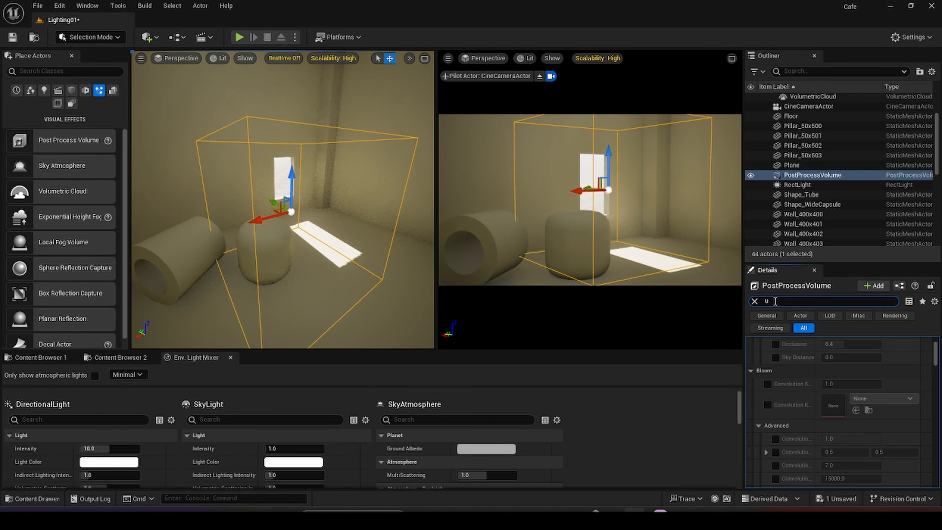
type("nb")
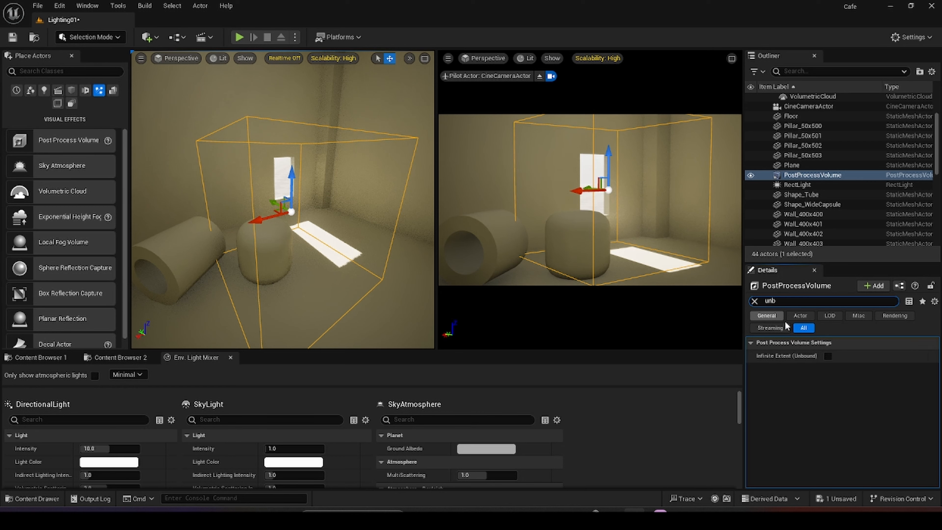
left_click(827, 355)
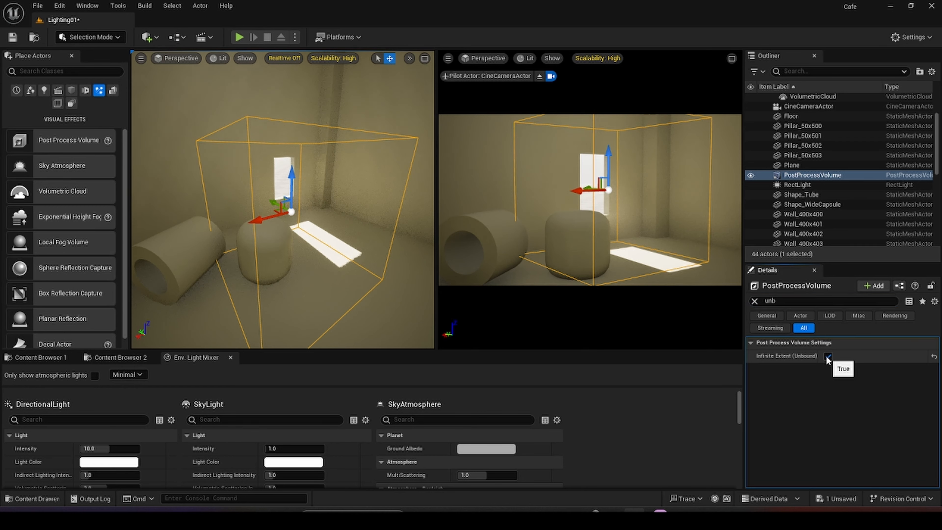
left_click(755, 301)
Move the Post Process Volume over the tube and capsule shapes, to X -580 and Y -440
mouse_move(313, 274)
right_mouse_down()
mouse_move(326, 279)
mouse_move(292, 261)
mouse_move(325, 269)
mouse_move(313, 267)
right_mouse_up()
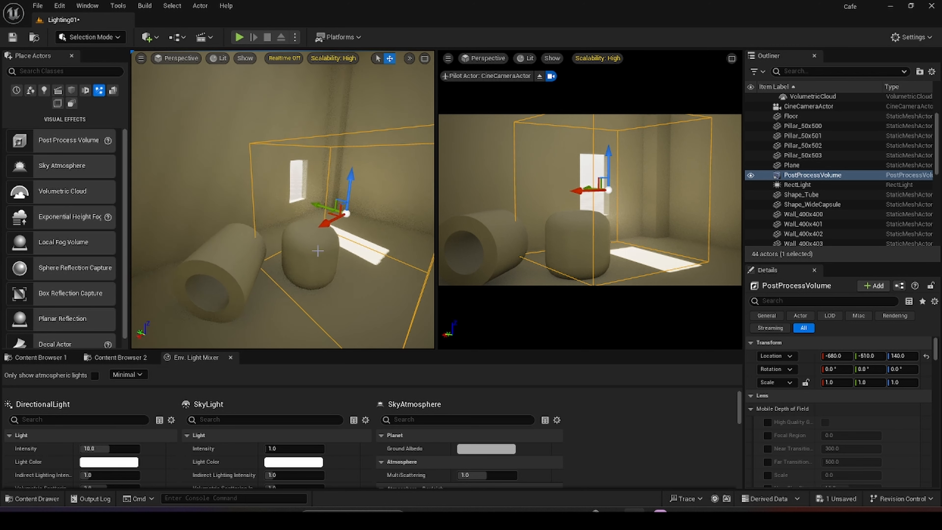
left_click_drag(306, 233, 249, 231)
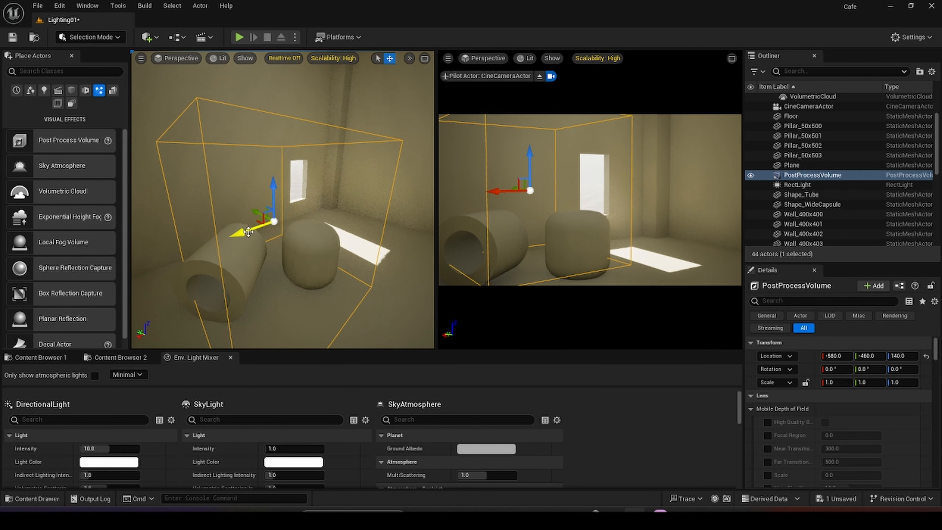
right_click_drag(248, 230, 289, 224)
left_click_drag(254, 188, 241, 188)
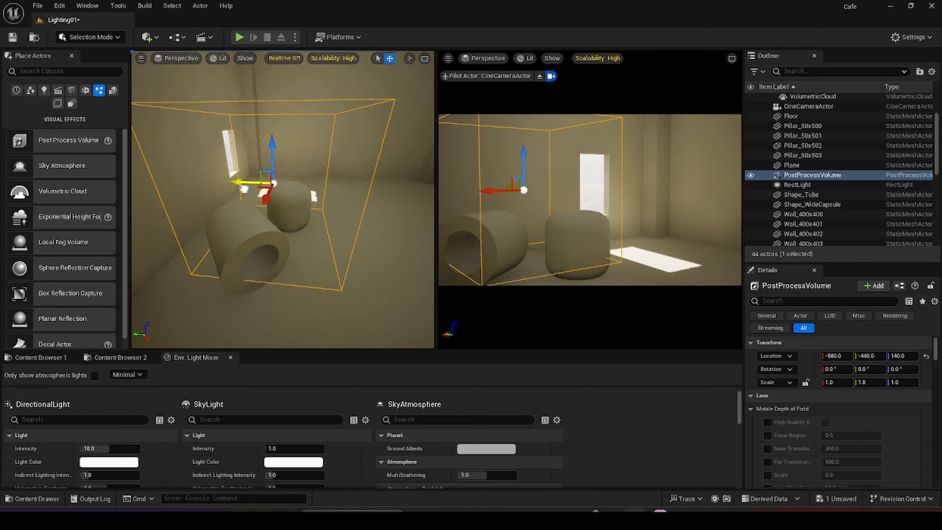
right_click_drag(241, 188, 223, 174)
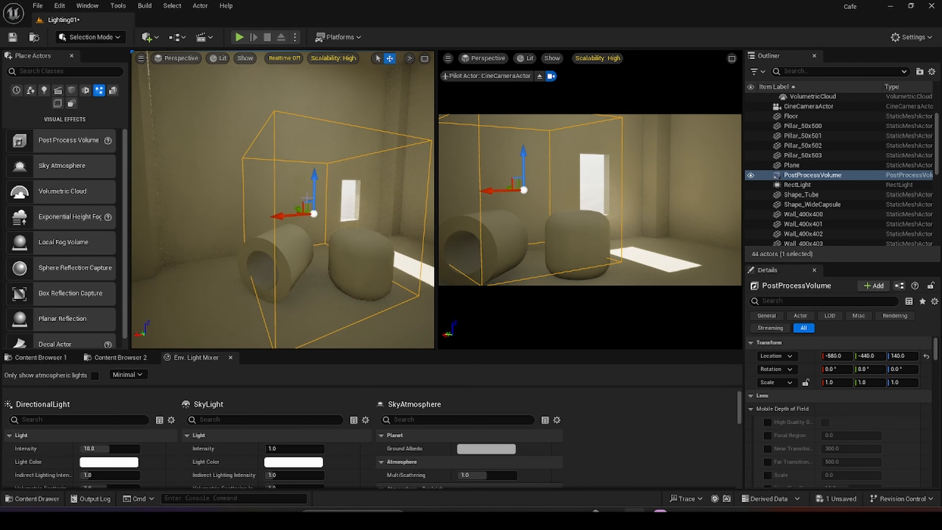
right_click_drag(320, 270, 293, 272)
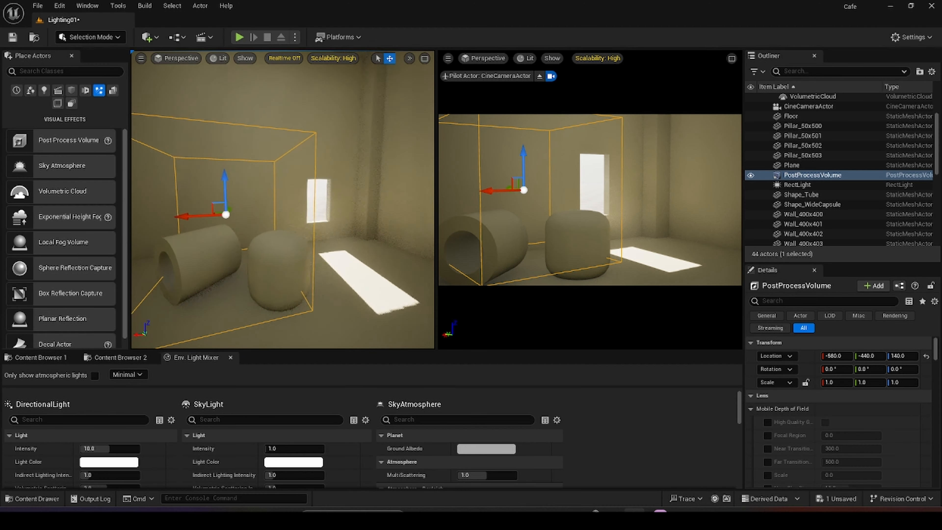
Collapse the Post Process Volume's Mobile Depth of Field and Bloom settings, and enable its Exposure Compensation override
left_click(751, 409)
left_click(750, 435)
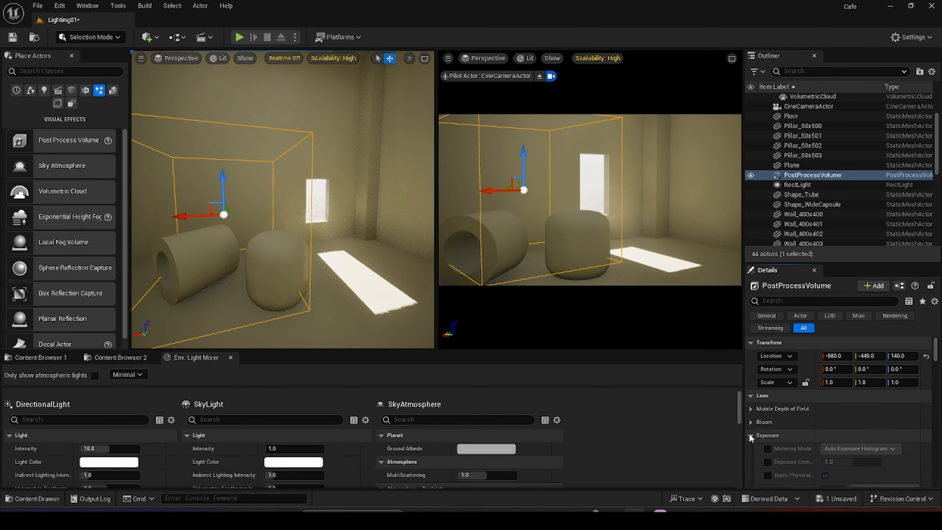
scroll(770, 446, "down", 1)
left_click(768, 432)
scroll(775, 437, "down", 2)
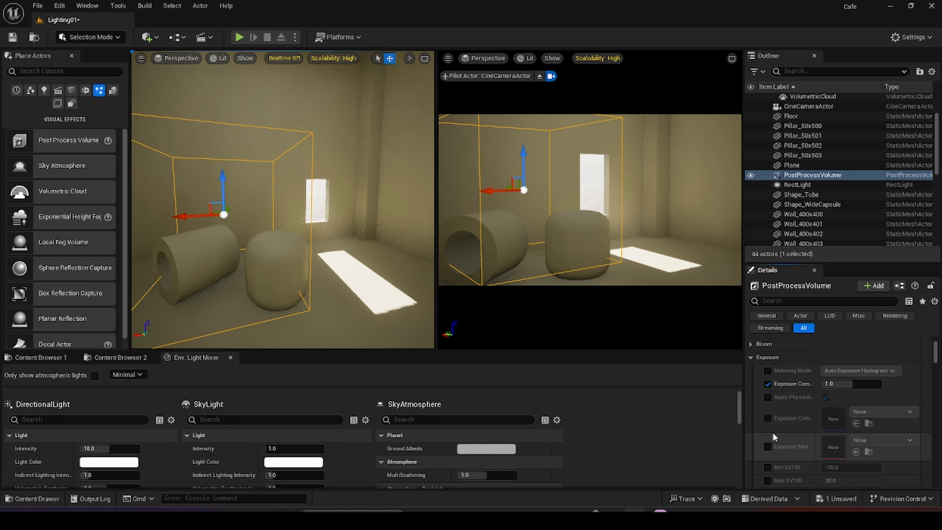
scroll(774, 437, "down", 2)
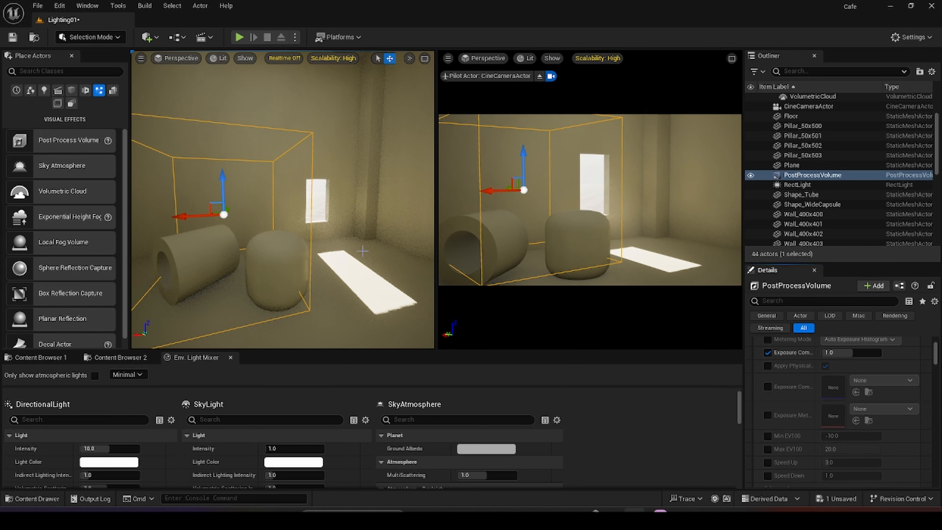
right_click_drag(318, 224, 306, 221)
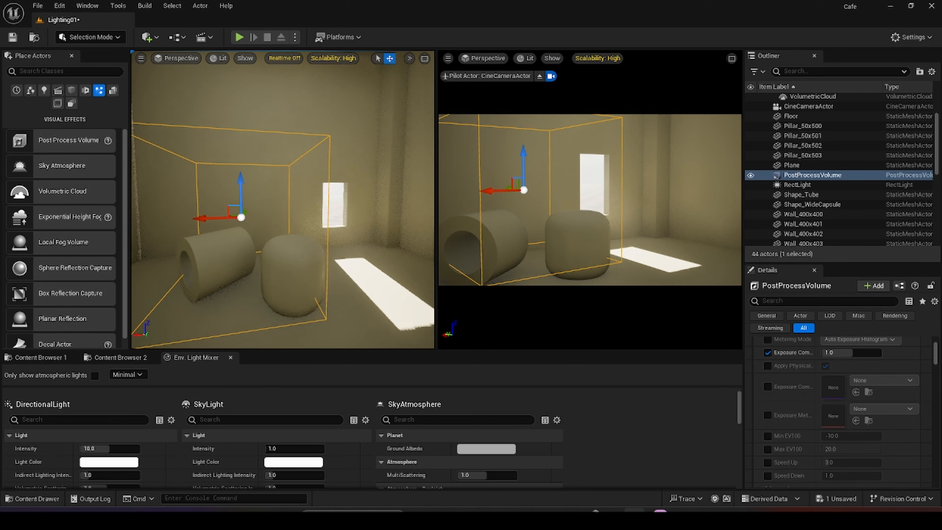
key("d")
key("a")
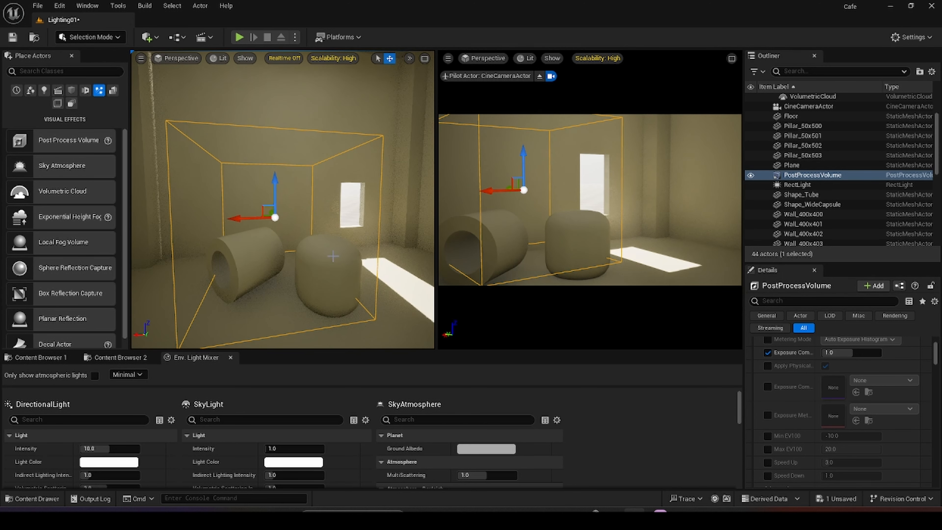
Check the Game Settings exposure option among the perspective viewport's view modes
left_click(186, 58)
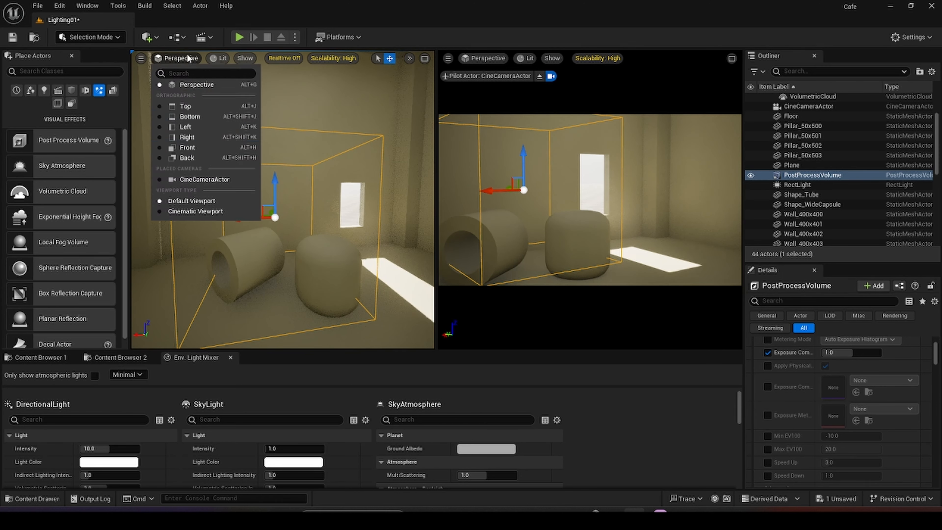
left_click(214, 59)
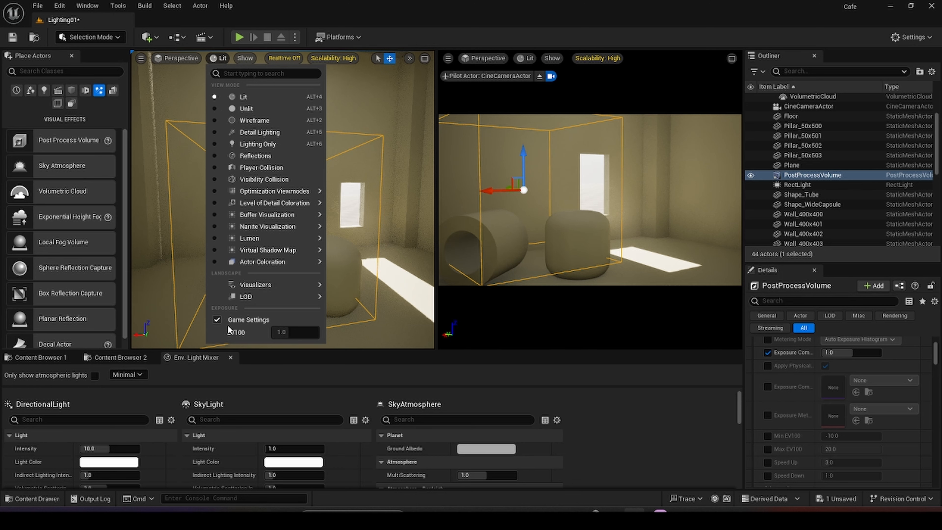
left_click(221, 59)
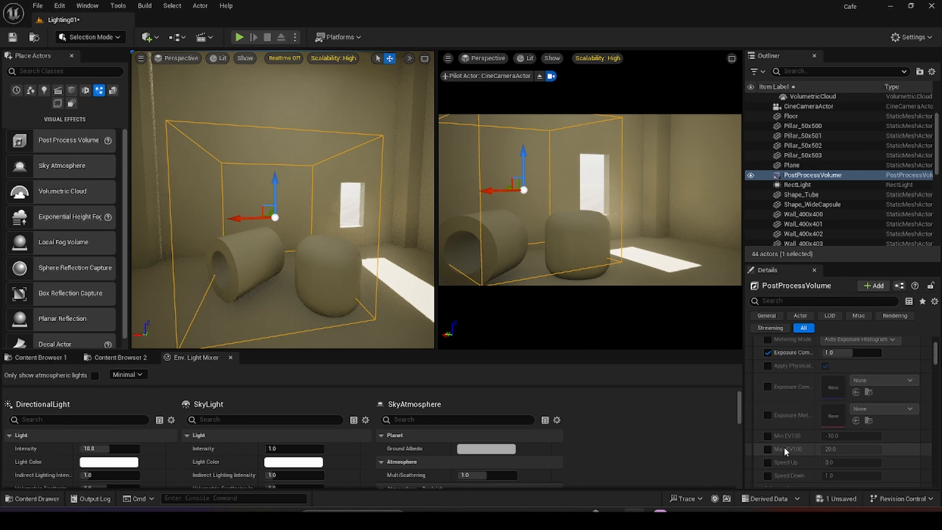
Enable the Min EV100 and Max EV100 overrides on the Post Process Volume and set both to 1
left_click(767, 436)
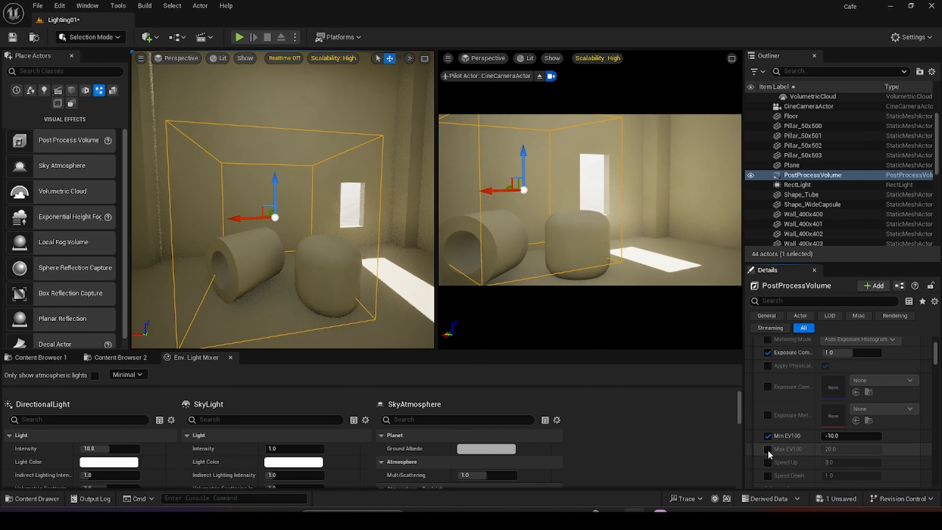
left_click(767, 450)
left_click(850, 435)
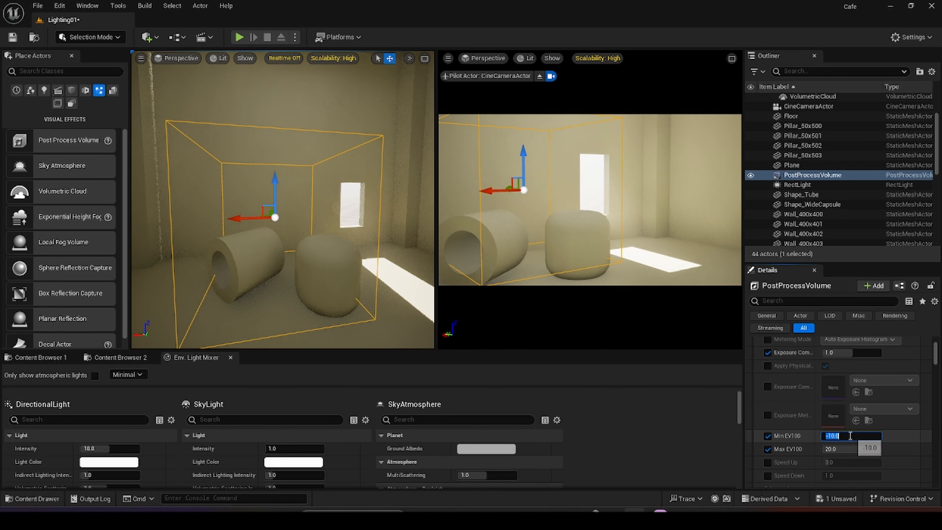
type("1")
key("Return")
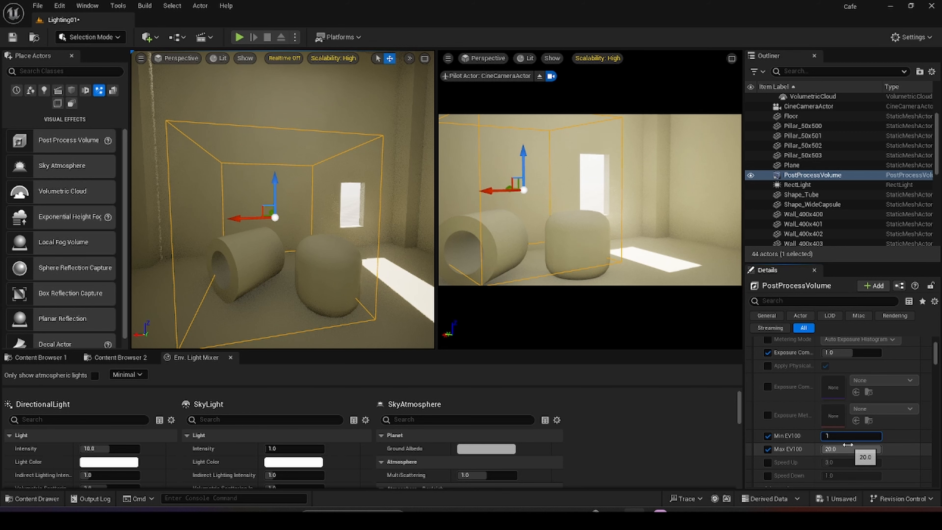
left_click(844, 449)
type("1")
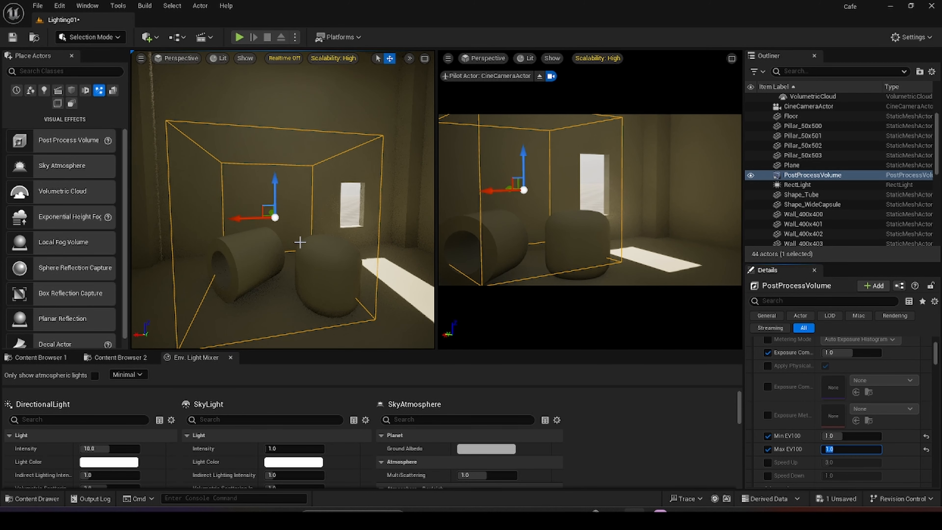
Set the Post Process Volume's Exposure Compensation to 1.5 after checking the room's brightness from several angles
mouse_move(300, 242)
right_mouse_down()
mouse_move(358, 250)
mouse_move(317, 246)
mouse_move(325, 235)
mouse_move(307, 239)
right_mouse_up()
key("a")
key("d")
key("d")
key("a")
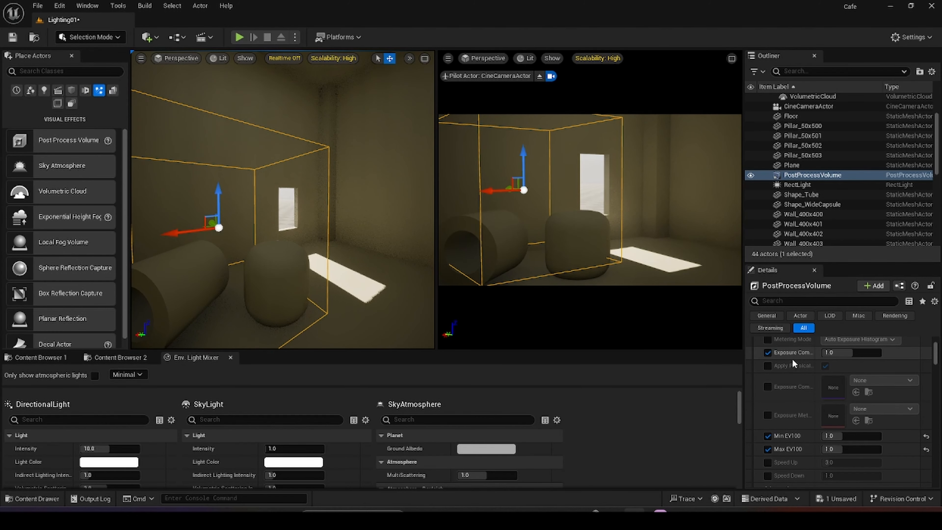
left_click(847, 354)
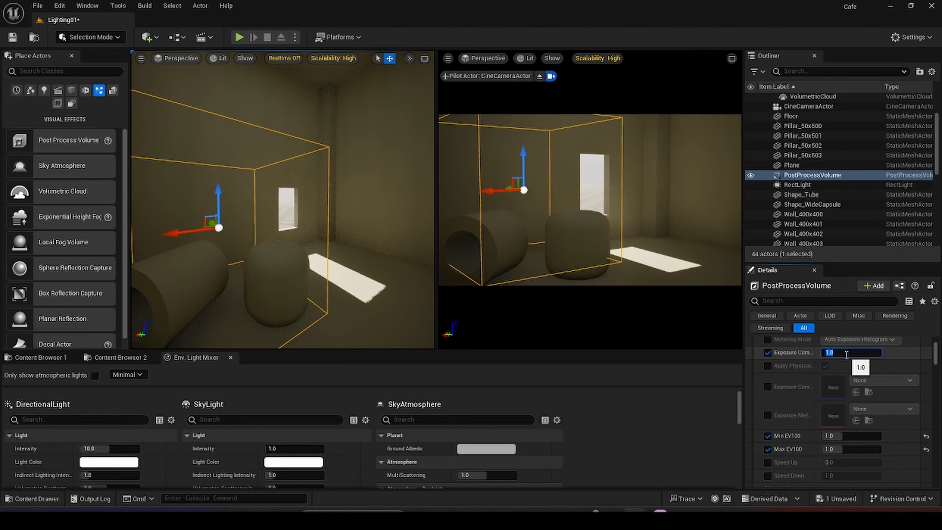
type("1.5")
key("Return")
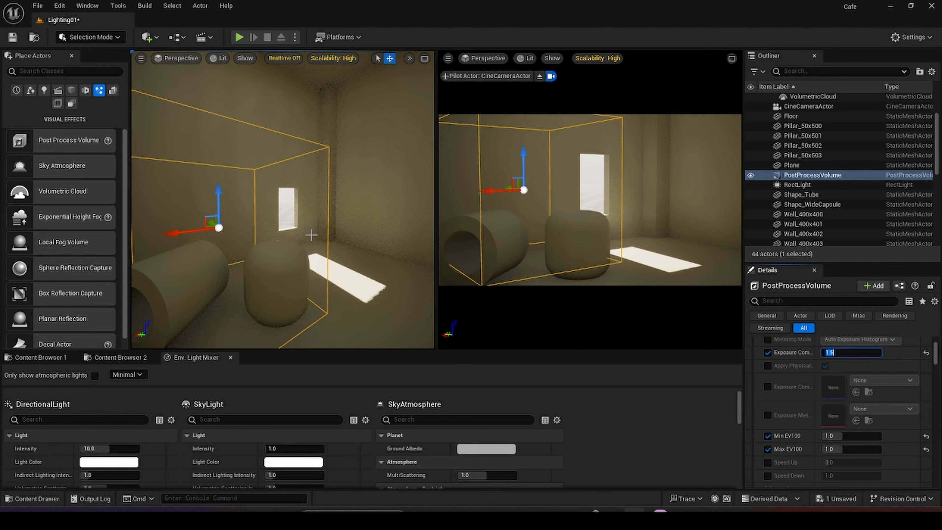
Inspect the window, the sunlit floor and the wide capsule shape with the adjusted exposure, focusing on the capsule
mouse_move(306, 252)
right_mouse_down()
mouse_move(309, 237)
mouse_move(313, 256)
mouse_move(315, 238)
mouse_move(323, 263)
mouse_move(282, 247)
mouse_move(306, 247)
right_mouse_up()
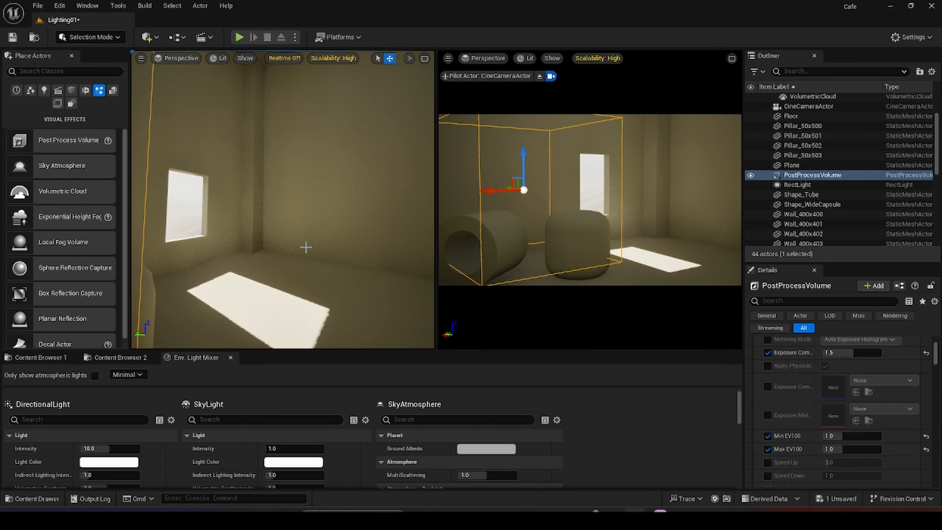
left_click(585, 225)
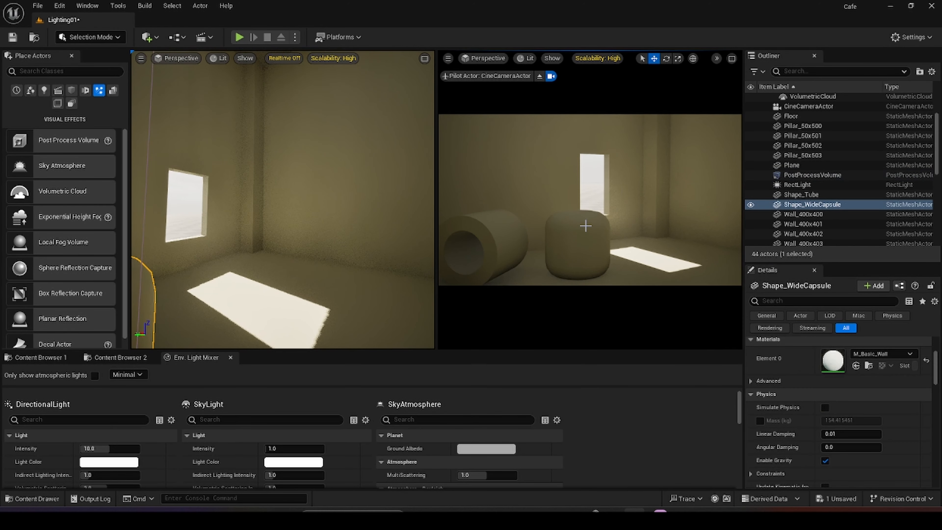
key("f")
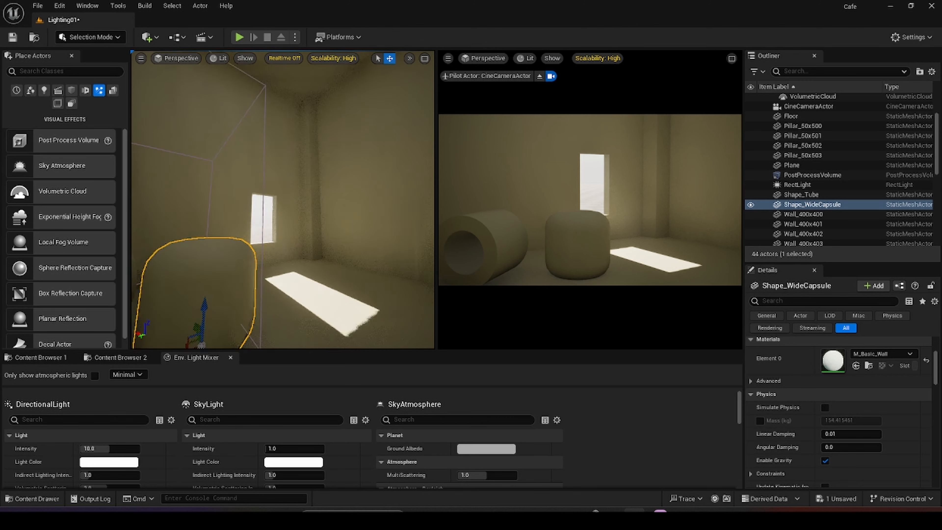
right_click_drag(282, 230, 312, 238)
key("w")
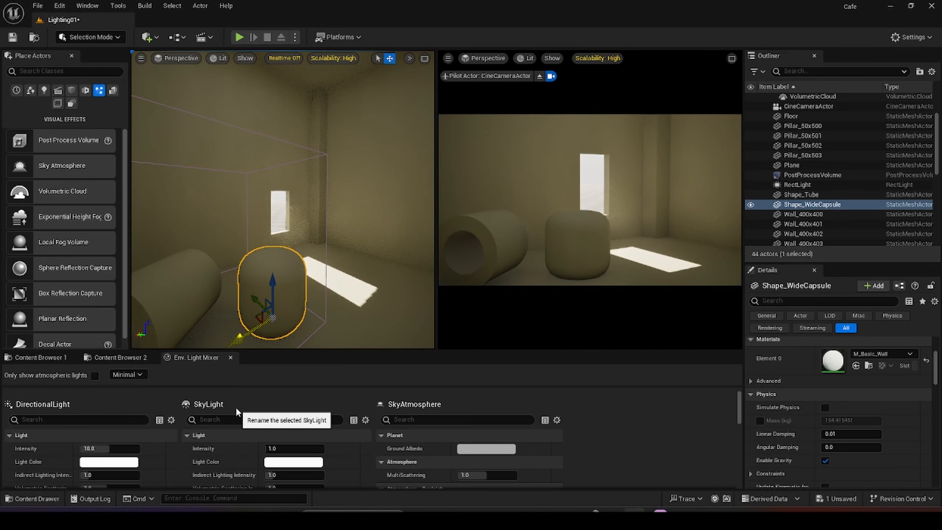
key("d")
mouse_move(278, 291)
right_mouse_down()
mouse_move(258, 288)
mouse_move(267, 290)
right_mouse_up()
key("s")
key("a")
key("w")
key("a")
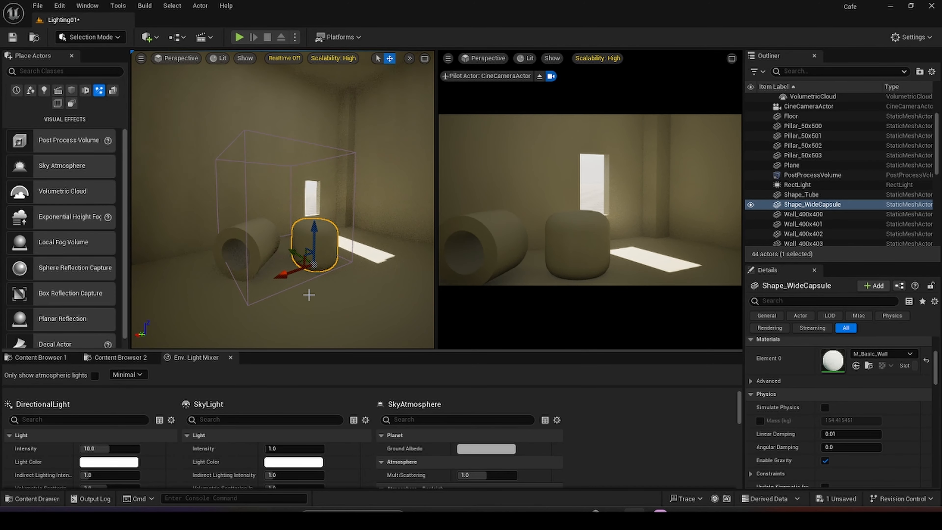